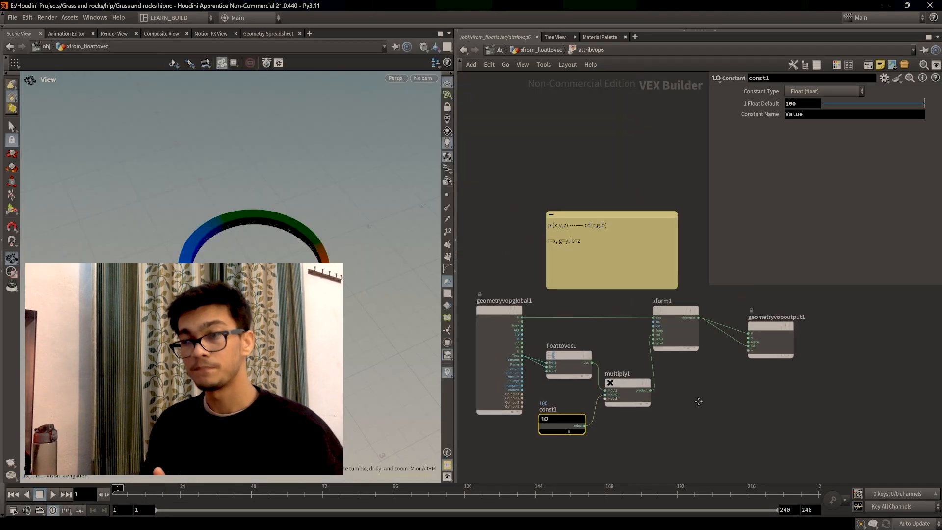
- Return to the xfrom_floattovec geometry network and examine the sweep1 settings and the branches leading to merge1
key(u)
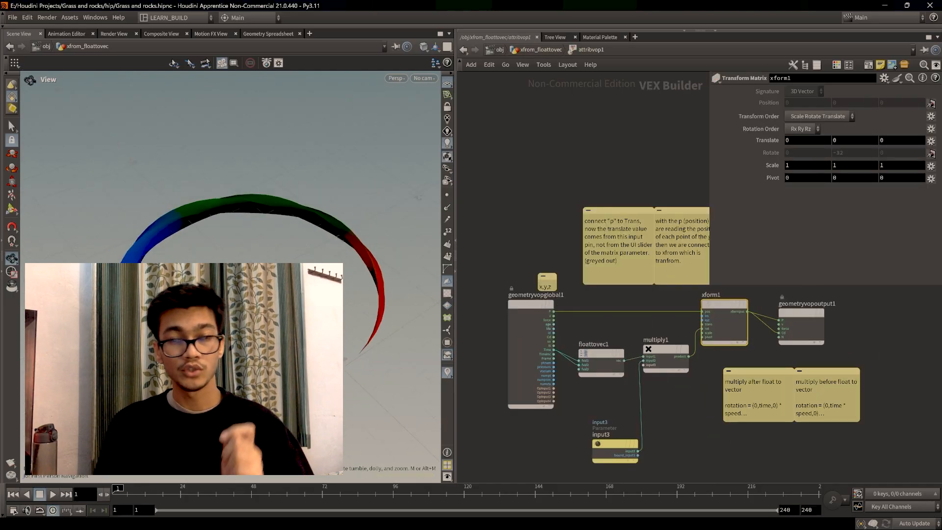
key(u)
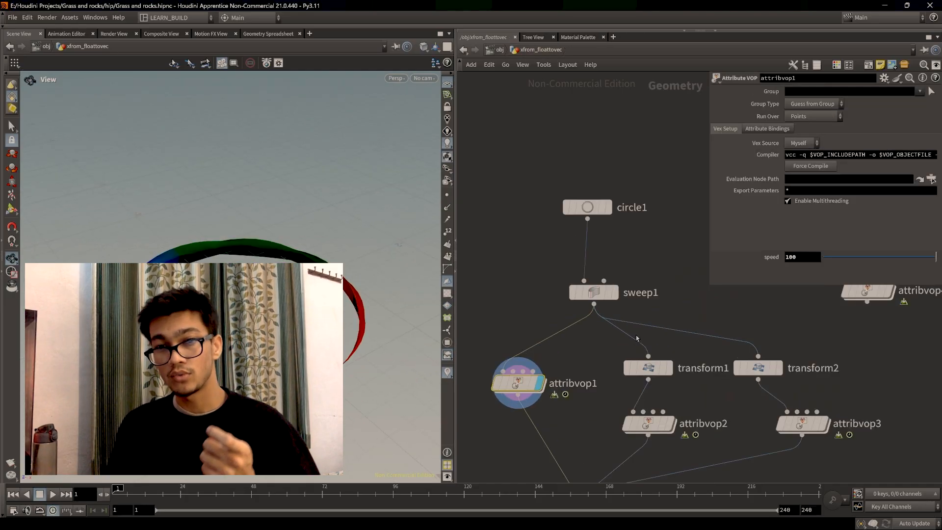
click(594, 293)
middle_drag(604, 324, 636, 291)
scroll(636, 291, down, 1)
scroll(835, 200, down, 6)
scroll(834, 200, up, 4)
scroll(652, 307, up, 1)
drag(551, 340, 539, 334)
scroll(805, 200, up, 2)
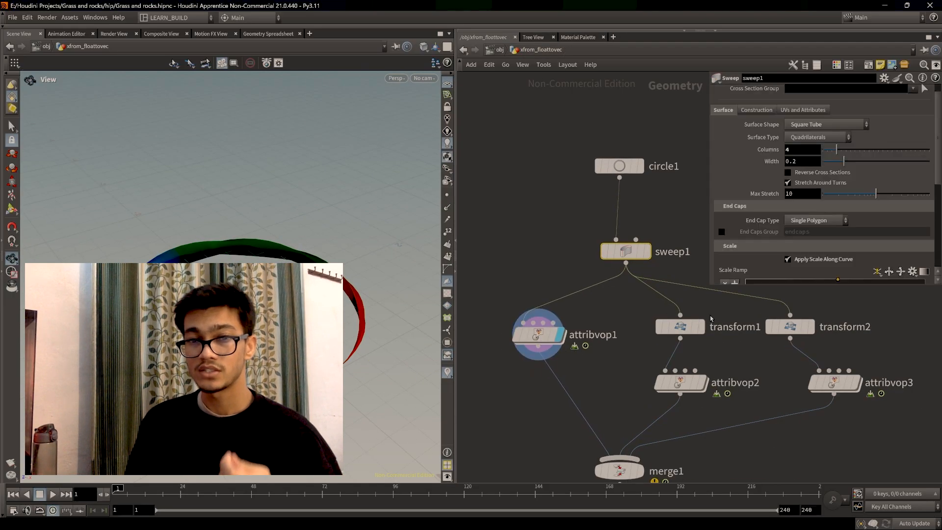
middle_drag(629, 320, 616, 343)
- Open attribvop1 and examine how its VOP nodes drive the transform, scrubbing the timeline to frame 17
double_click(527, 358)
middle_drag(612, 408, 672, 345)
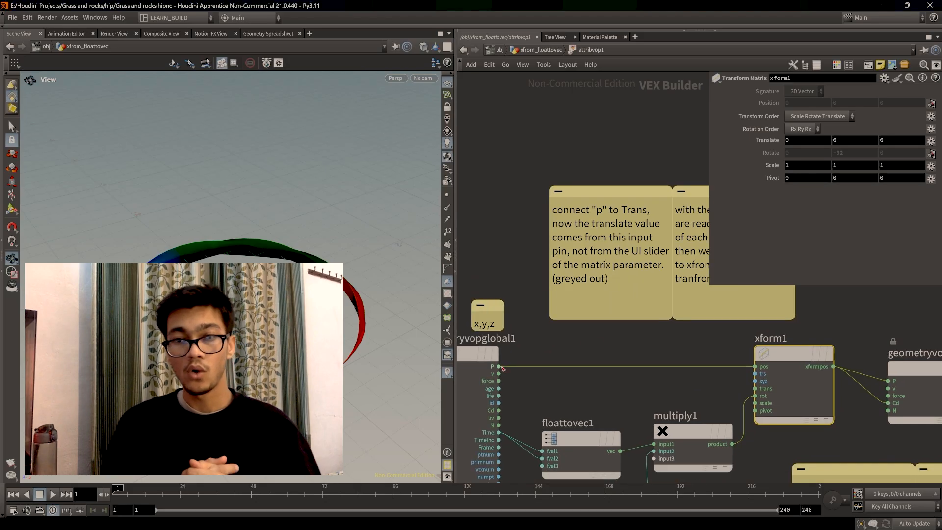
middle_drag(601, 429, 581, 352)
drag(570, 363, 578, 356)
drag(672, 356, 673, 361)
scroll(641, 398, down, 1)
middle_drag(641, 398, 614, 414)
drag(198, 492, 161, 492)
middle_drag(665, 438, 645, 447)
middle_drag(740, 398, 753, 507)
scroll(706, 420, up, 1)
scroll(736, 471, down, 2)
middle_drag(736, 471, 595, 376)
scroll(582, 352, up, 1)
middle_drag(525, 398, 591, 438)
scroll(586, 422, down, 1)
scroll(571, 395, up, 1)
middle_drag(572, 396, 656, 421)
mouse_move(561, 428)
mouse_down()
mouse_move(544, 429)
mouse_move(567, 428)
mouse_up()
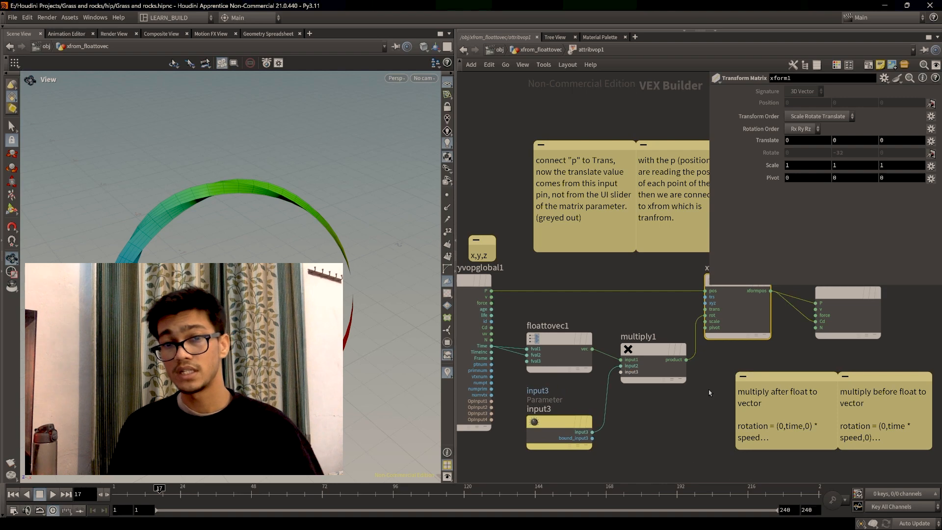
- Examine the input3 speed parameter in attribvop1, the multiply inputs in attribvop6 and the transform1 settings
middle_drag(709, 393, 699, 392)
click(650, 371)
scroll(806, 431, up, 1)
middle_drag(807, 432, 636, 392)
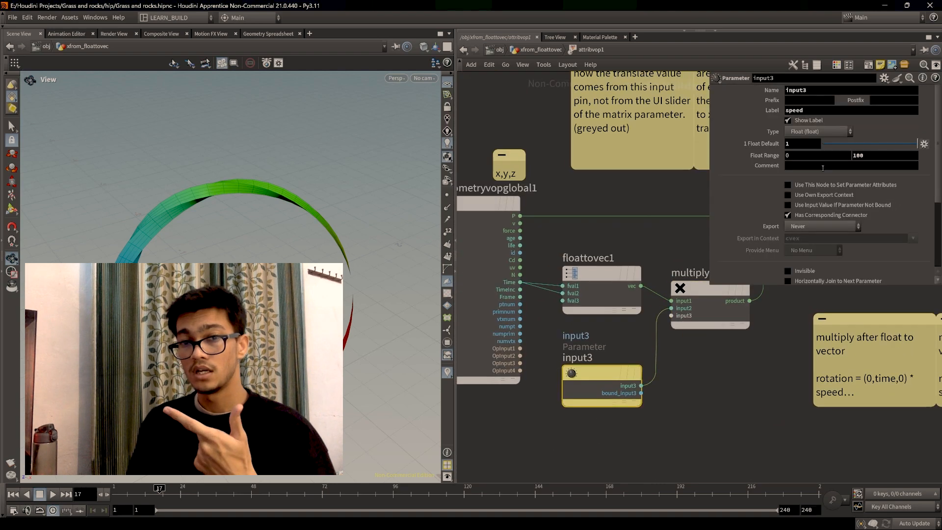
middle_drag(605, 382, 674, 420)
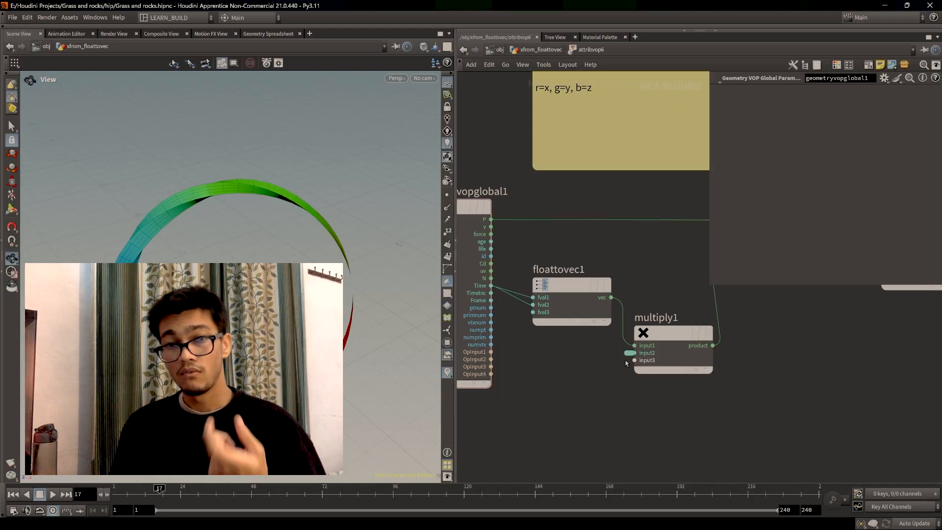
middle_click(627, 362)
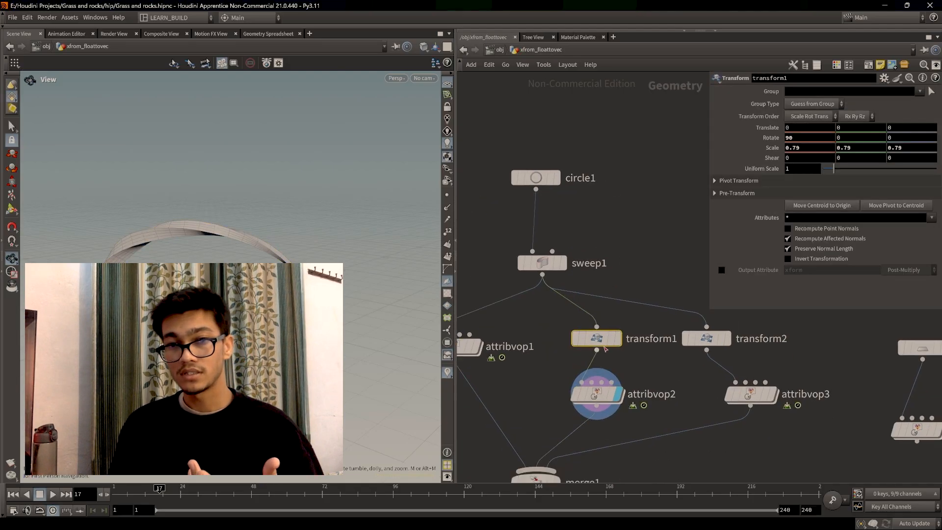
middle_drag(766, 148, 762, 151)
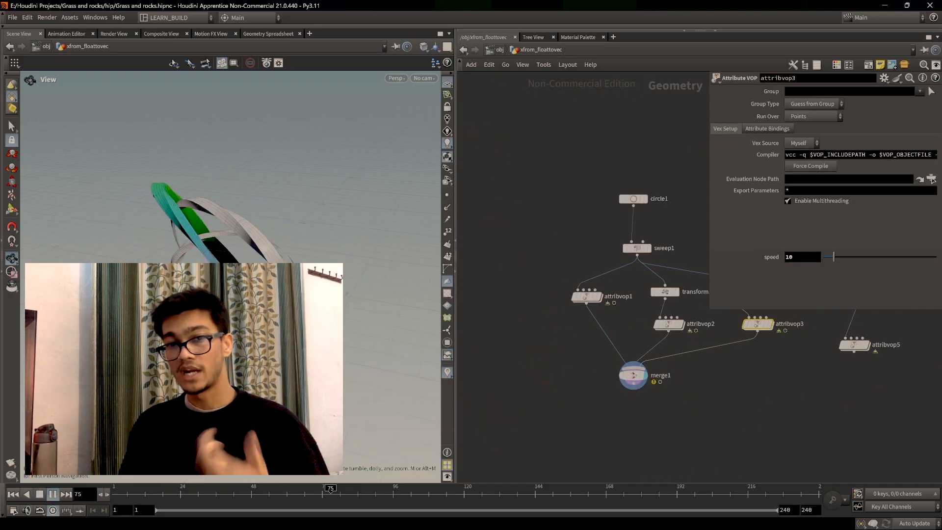
- Move the playhead to frame 14 and examine the ring network from circle1 down to merge1
click(150, 492)
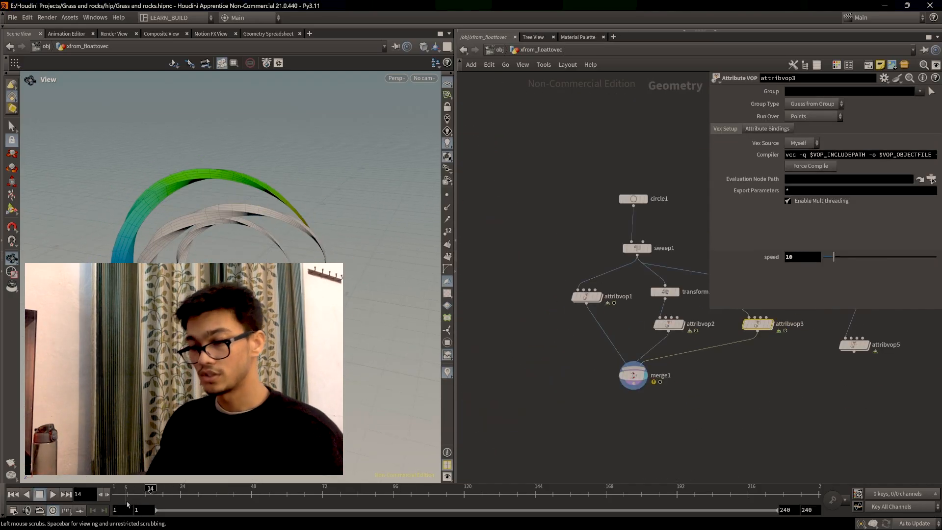
middle_drag(756, 385, 720, 441)
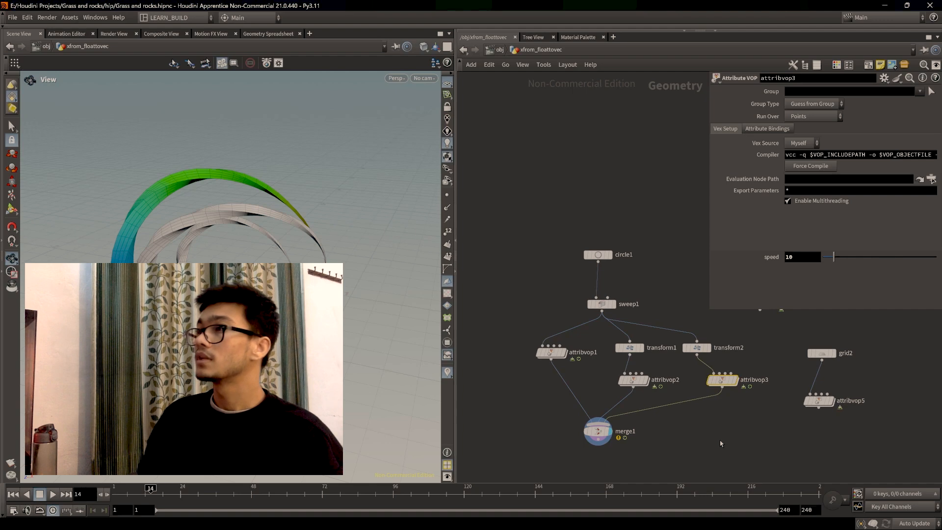
middle_drag(579, 383, 550, 380)
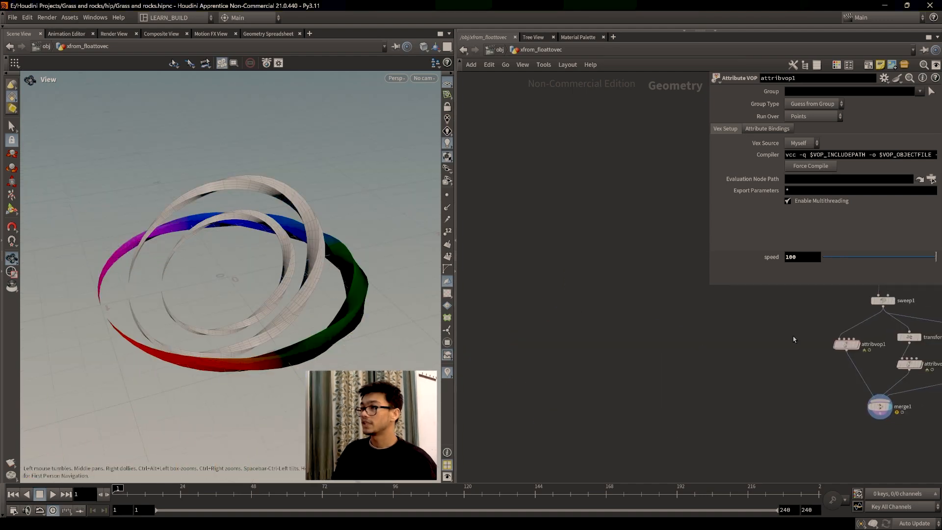
middle_drag(928, 381, 756, 394)
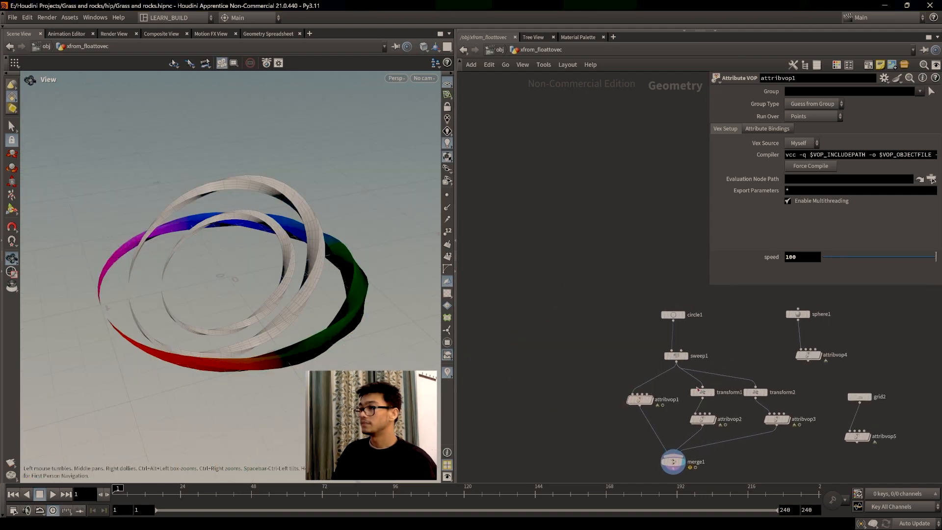
scroll(751, 442, up, 5)
scroll(736, 447, down, 3)
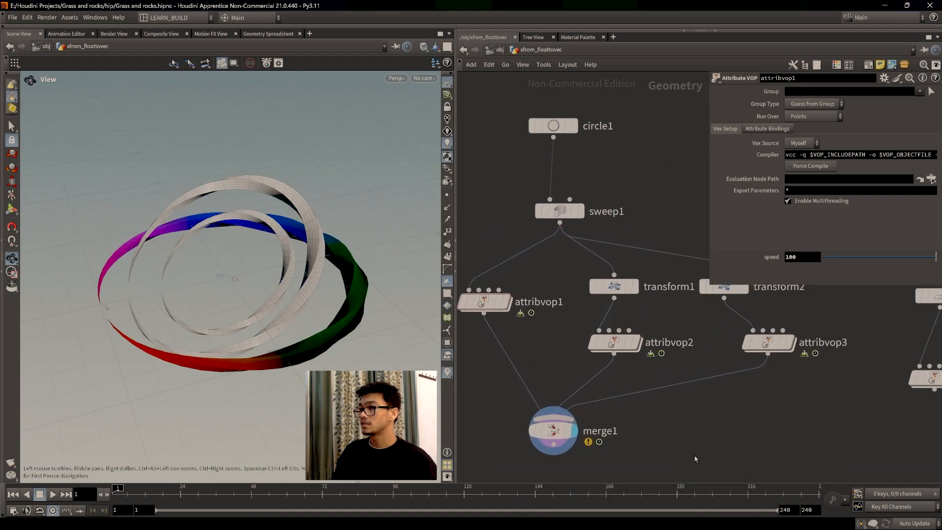
scroll(724, 450, up, 2)
scroll(724, 450, down, 1)
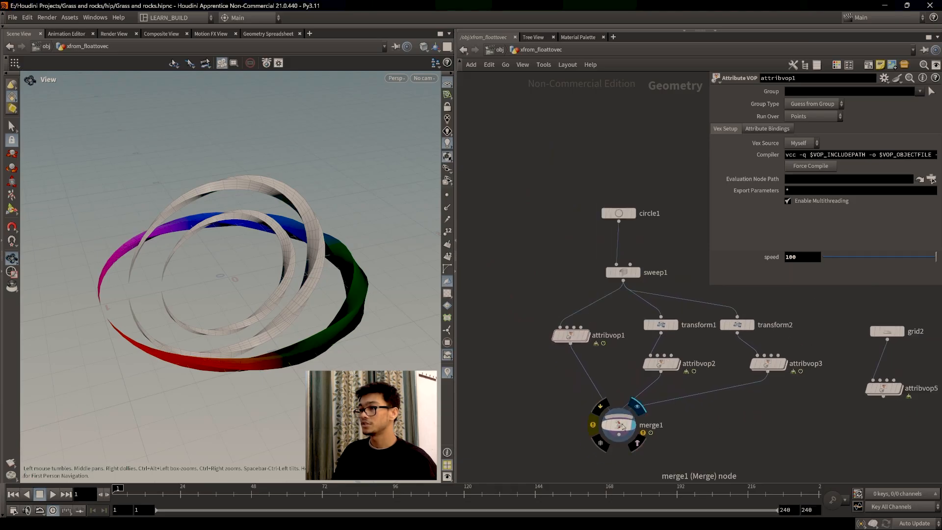
- Play the animation of the merged rings, stop it and return the playhead to frame 1
click(52, 495)
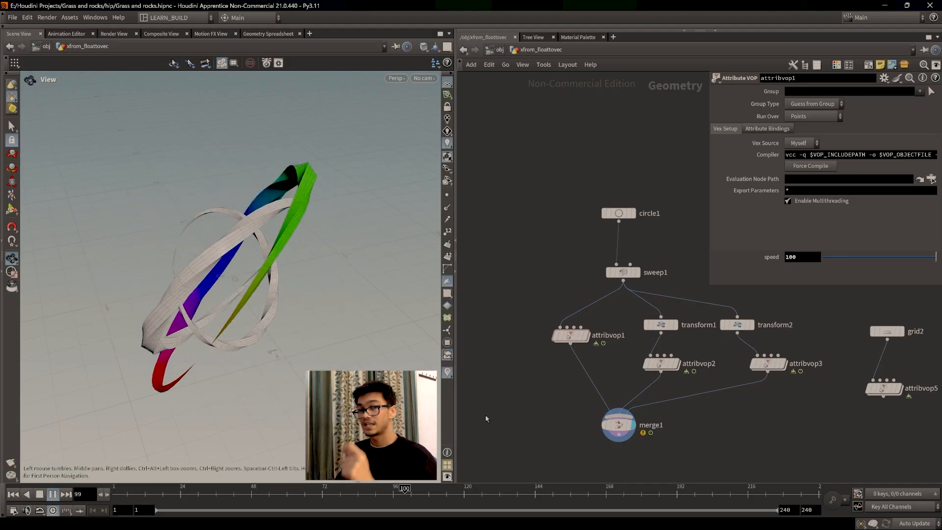
click(53, 495)
drag(134, 492, 113, 492)
- Add a polygon Circle node in an empty area of the geometry network and display it
middle_drag(558, 400, 657, 426)
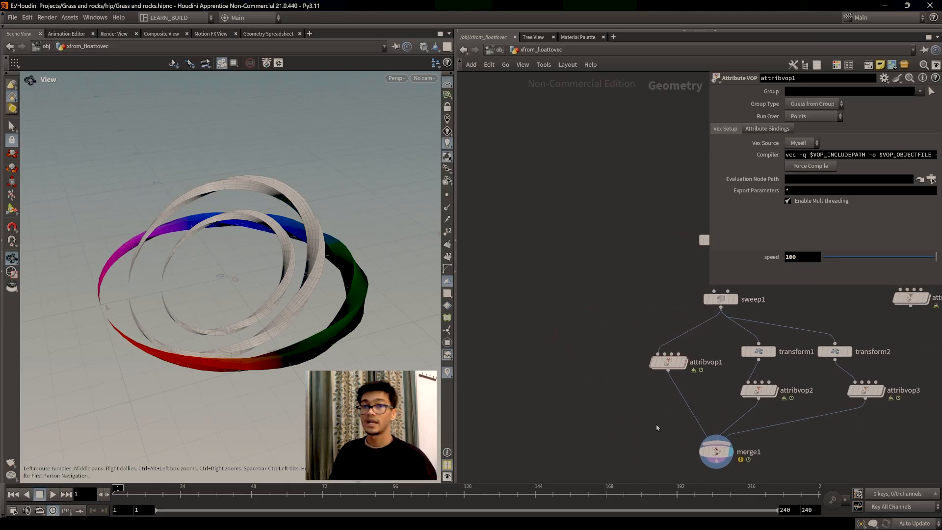
scroll(668, 427, up, 4)
middle_drag(629, 376, 679, 419)
middle_drag(585, 268, 692, 381)
key(Tab)
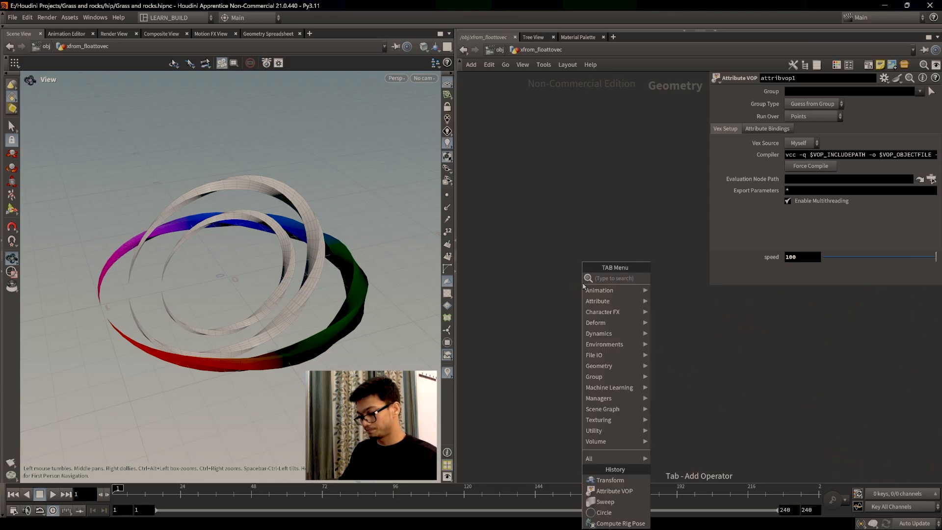
text(circle)
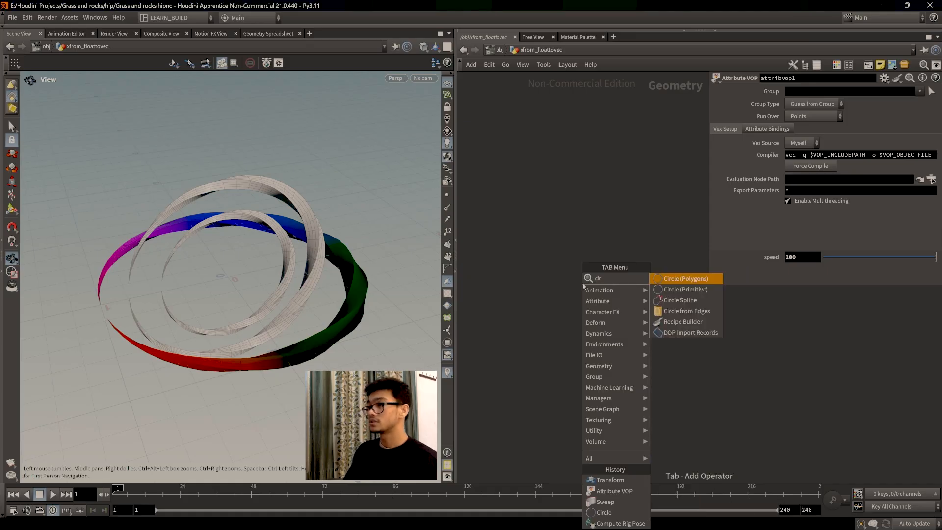
key(Return)
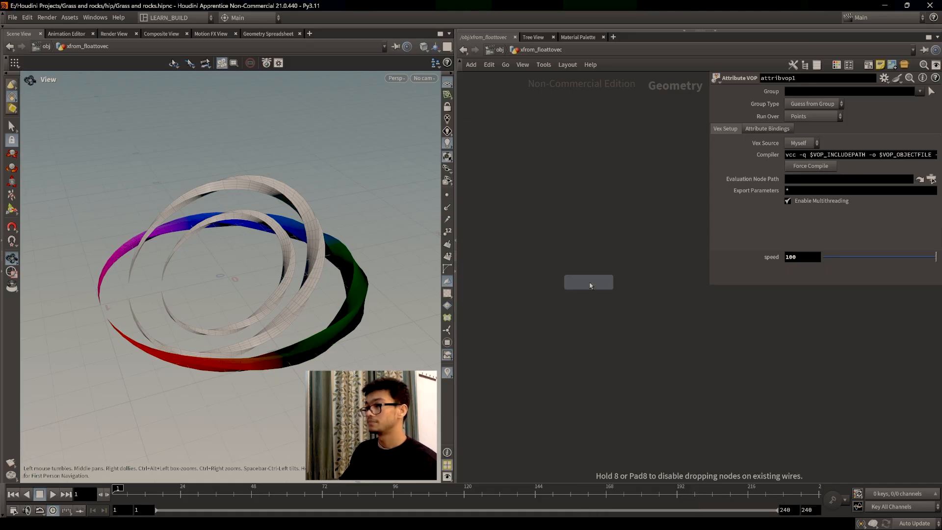
click(589, 282)
click(612, 308)
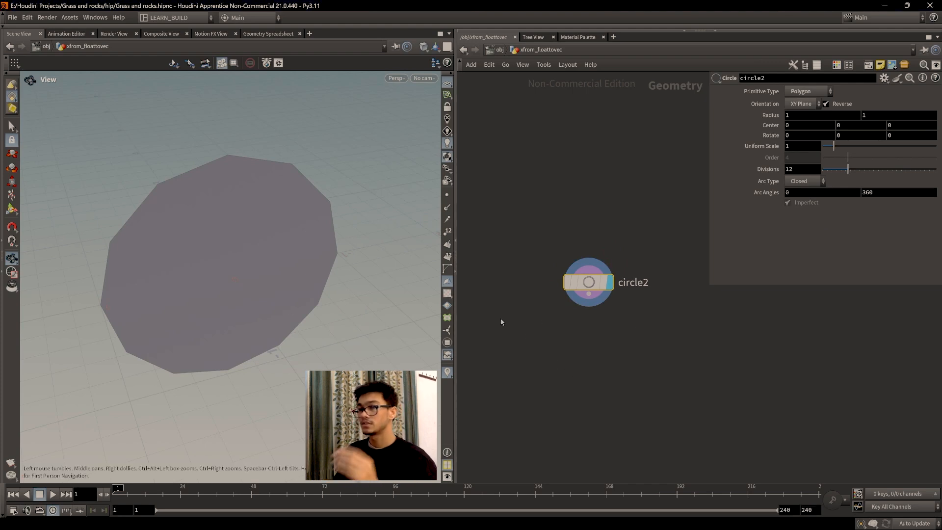
- Set the new circle's orientation to ZX Plane
scroll(623, 345, down, 2)
scroll(603, 379, up, 2)
middle_drag(608, 366, 612, 408)
drag(326, 344, 269, 338)
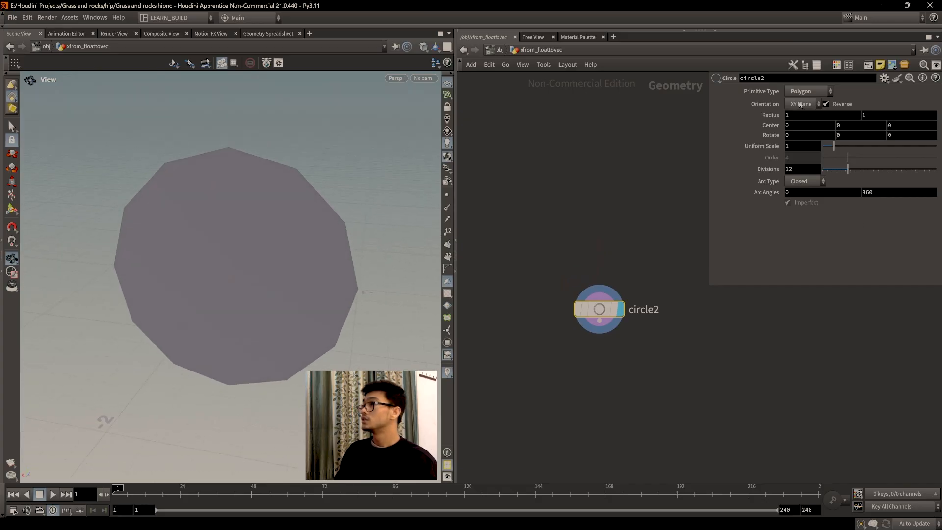
click(801, 104)
click(802, 138)
drag(256, 250, 292, 290)
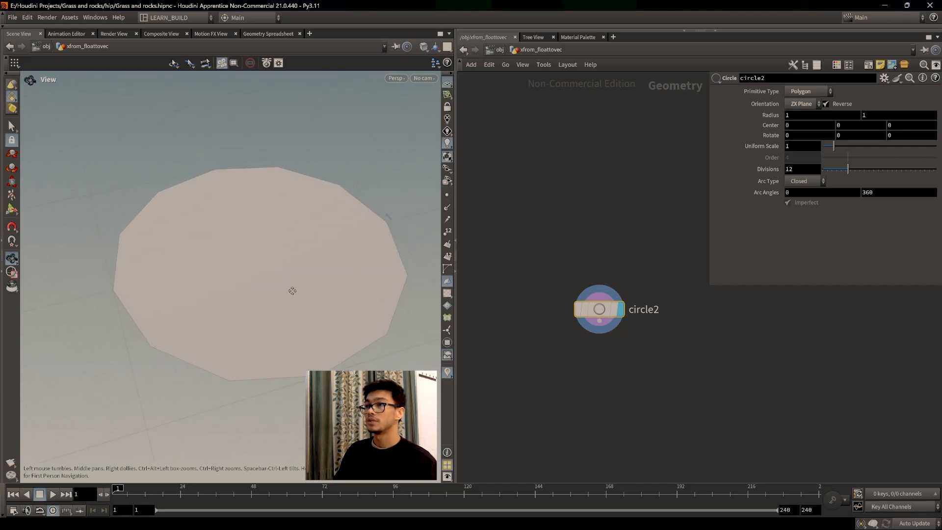
- Enlarge the 3D viewport, frame the circle to inspect it from several angles, and restore the split layout
click(457, 272)
scroll(681, 293, down, 4)
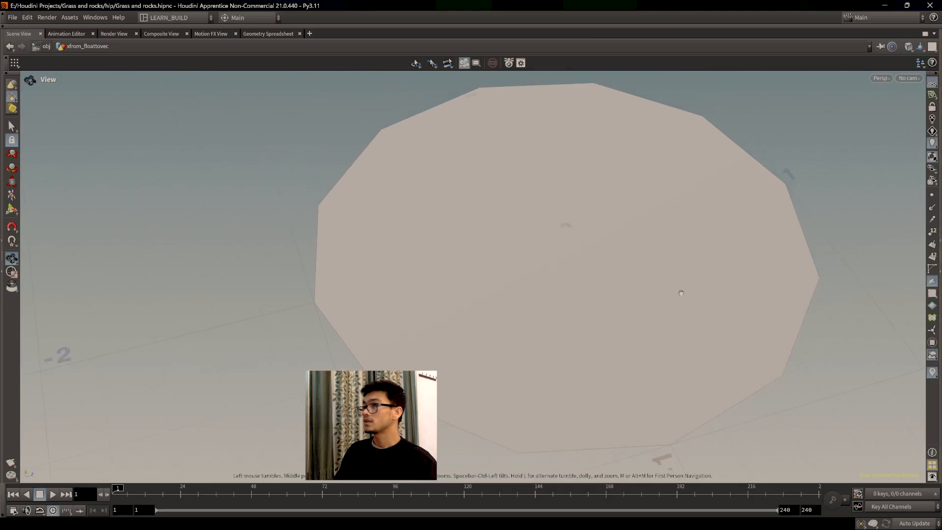
scroll(579, 312, down, 6)
mouse_move(579, 314)
mouse_down()
mouse_move(600, 182)
mouse_move(584, 300)
mouse_up()
key(space+f)
drag(570, 377, 492, 363)
drag(544, 325, 606, 243)
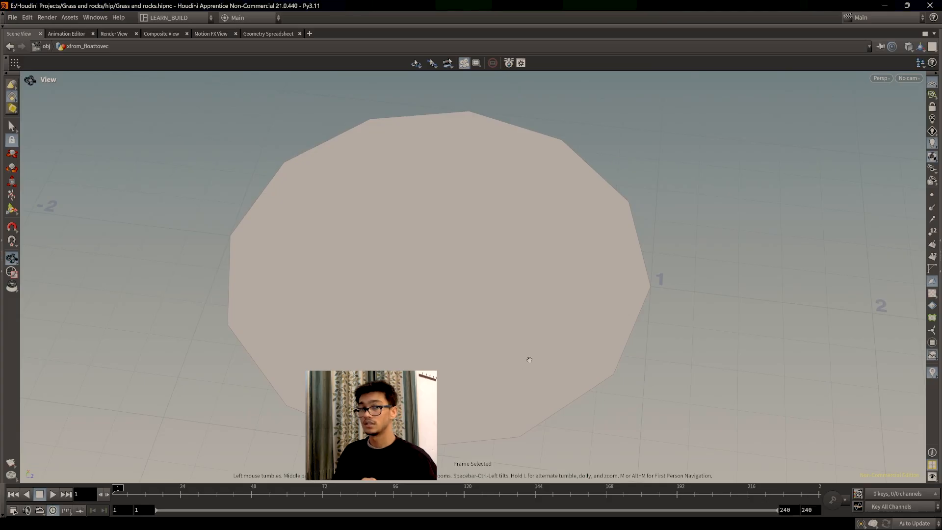
click(939, 275)
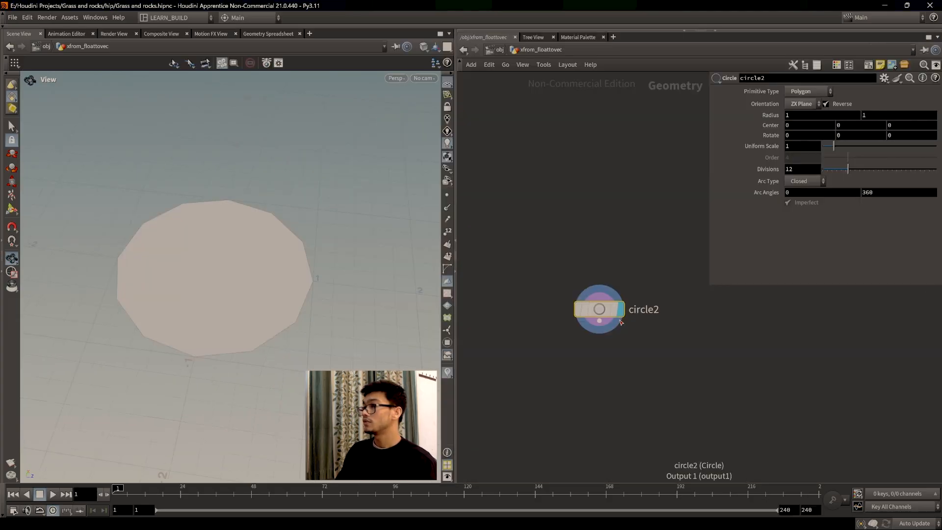
- Set the circle's arc type to Open Arc and its divisions to 50
click(811, 182)
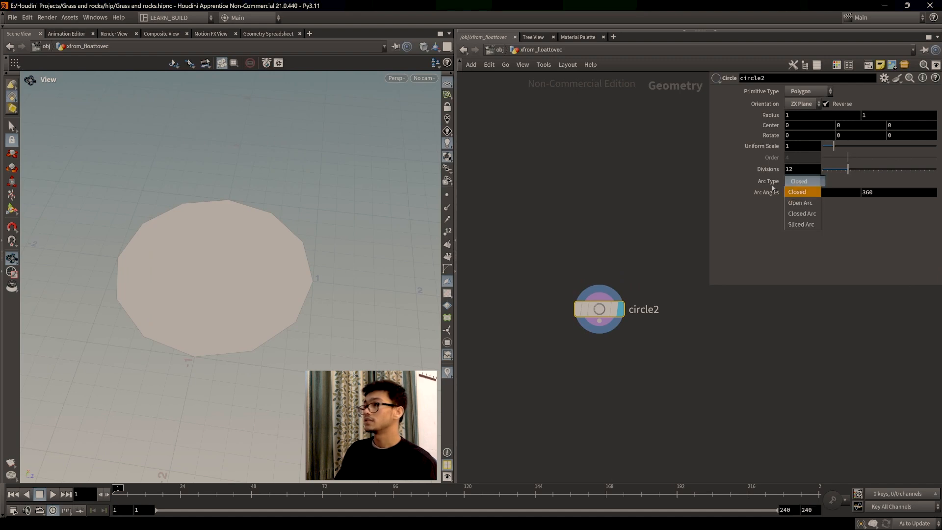
click(804, 204)
middle_drag(290, 261, 345, 244)
scroll(342, 243, up, 3)
middle_drag(333, 201, 305, 193)
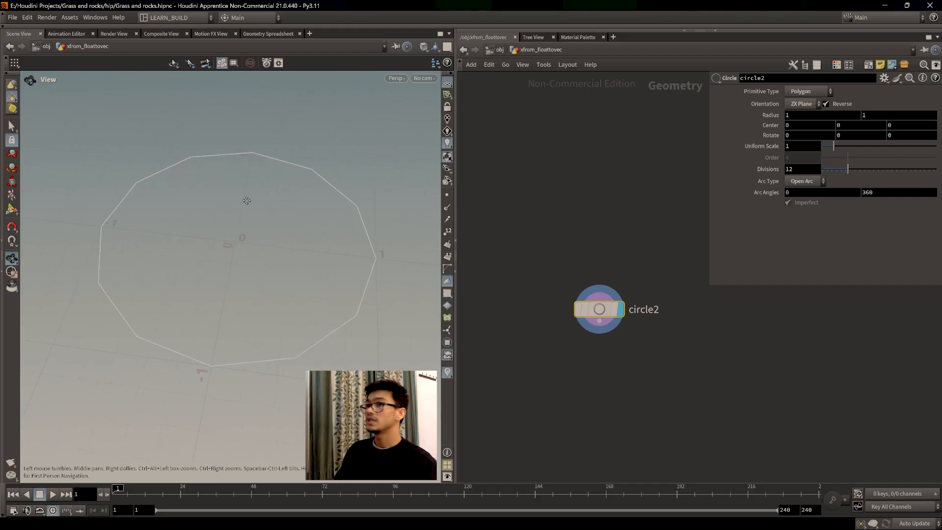
drag(843, 172, 909, 173)
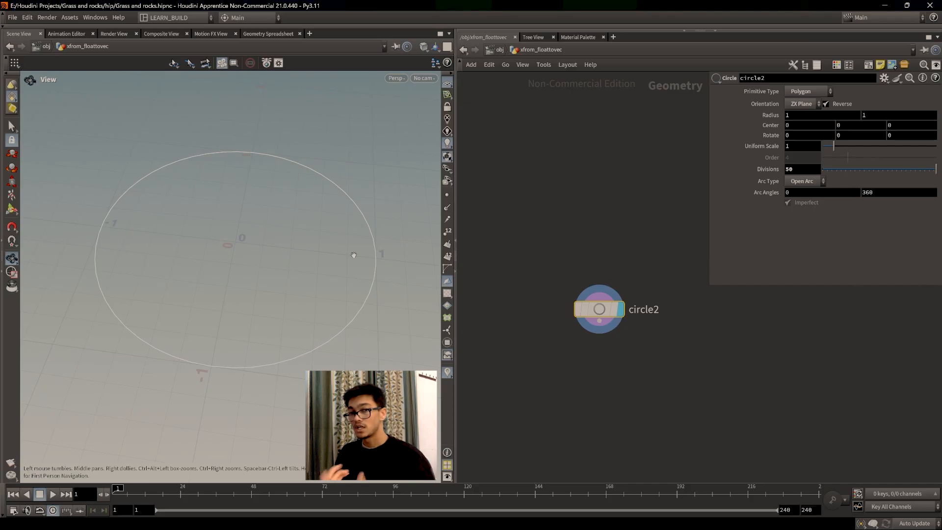
- Reduce the circle's end arc angle to 344 and inspect the gap in the curve
middle_drag(870, 192, 870, 194)
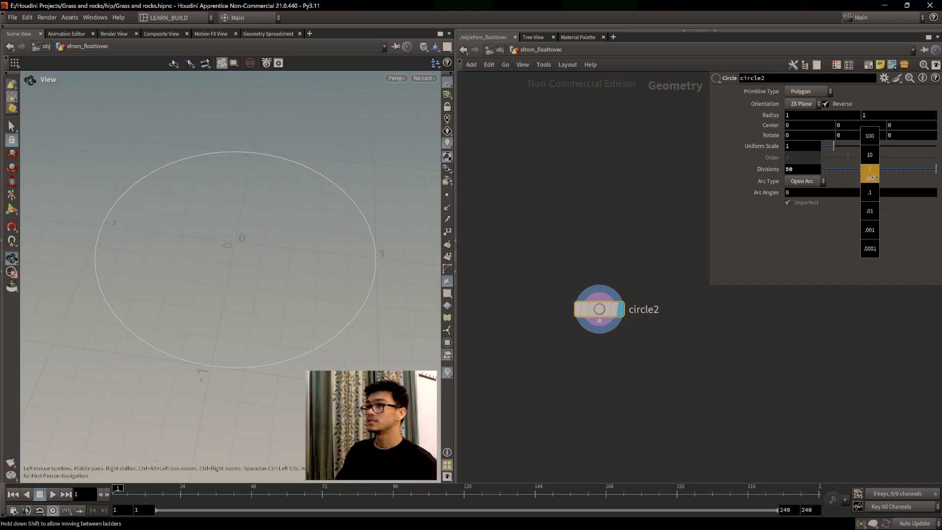
middle_drag(863, 177, 795, 180)
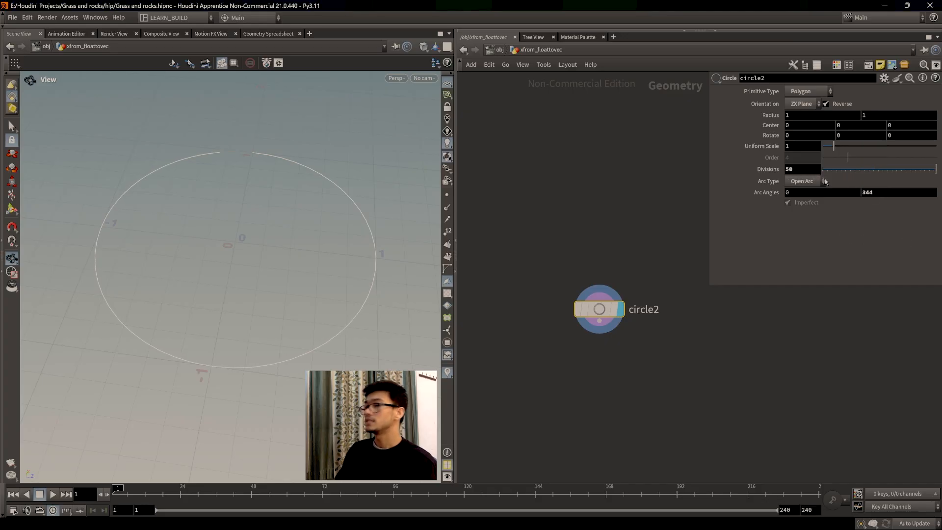
drag(267, 192, 254, 210)
middle_drag(278, 162, 288, 237)
scroll(282, 189, up, 4)
scroll(282, 185, up, 2)
drag(288, 186, 269, 233)
middle_drag(239, 156, 256, 209)
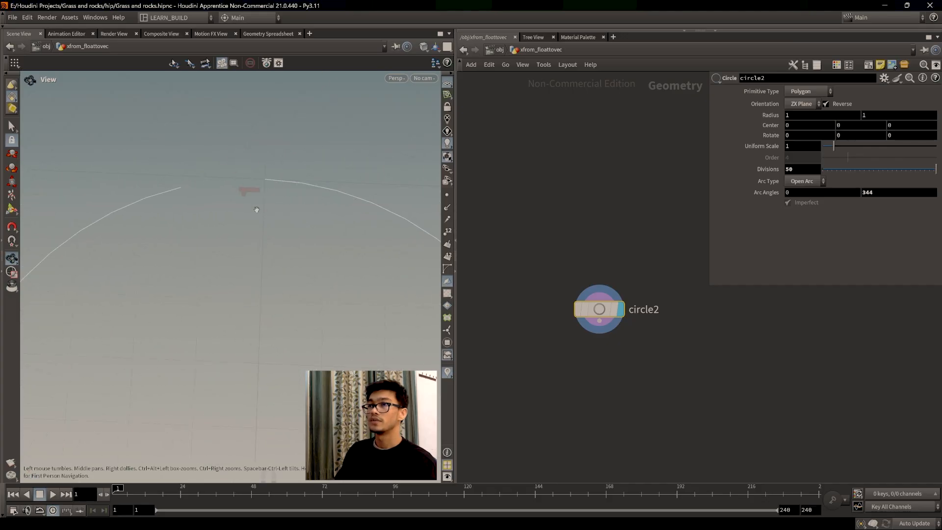
scroll(251, 280, down, 5)
drag(341, 290, 301, 295)
middle_drag(312, 325, 305, 265)
drag(304, 265, 295, 343)
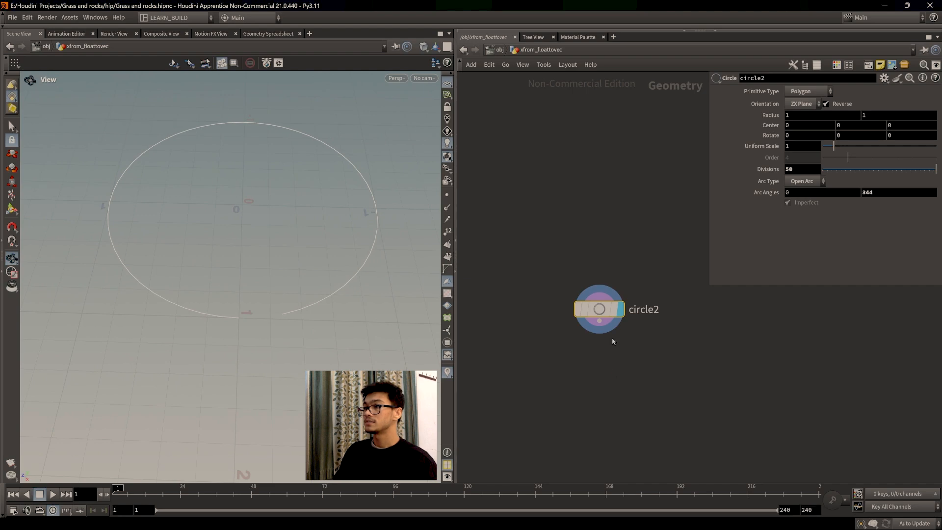
- Add a Sweep node below circle2, connect the circle to its first input and inspect the tube
key(Tab)
text(sweep)
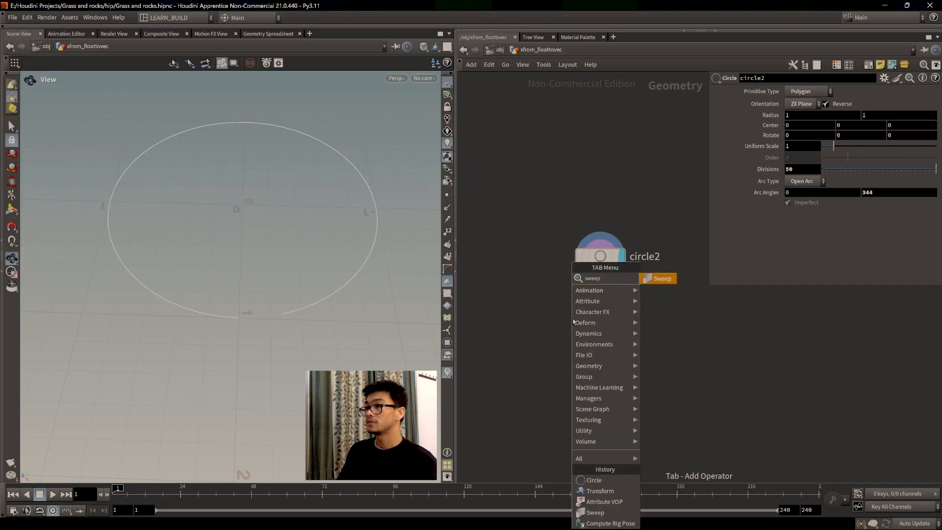
key(Return)
click(573, 319)
drag(601, 267, 563, 309)
drag(400, 298, 275, 329)
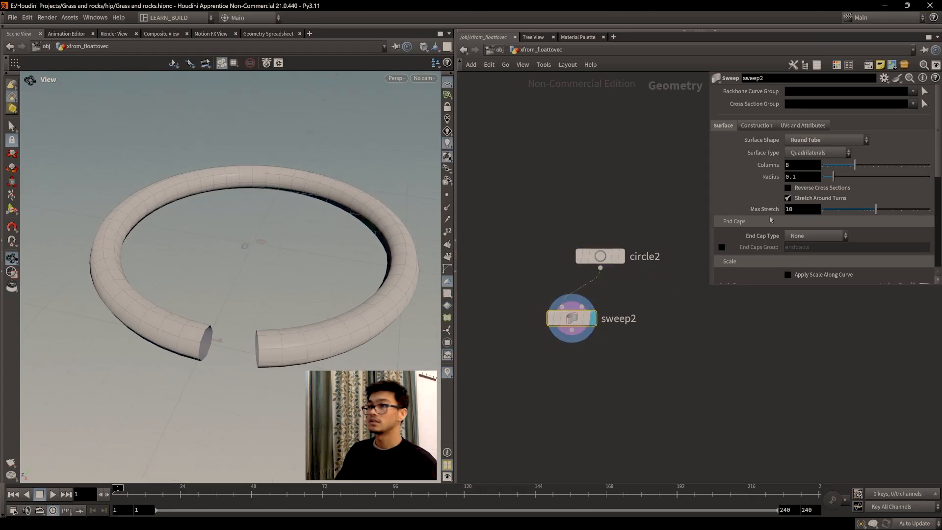
- Set the sweep's surface shape to Square Tube and its end cap type to Single Polygon, and inspect the capped ends
click(827, 141)
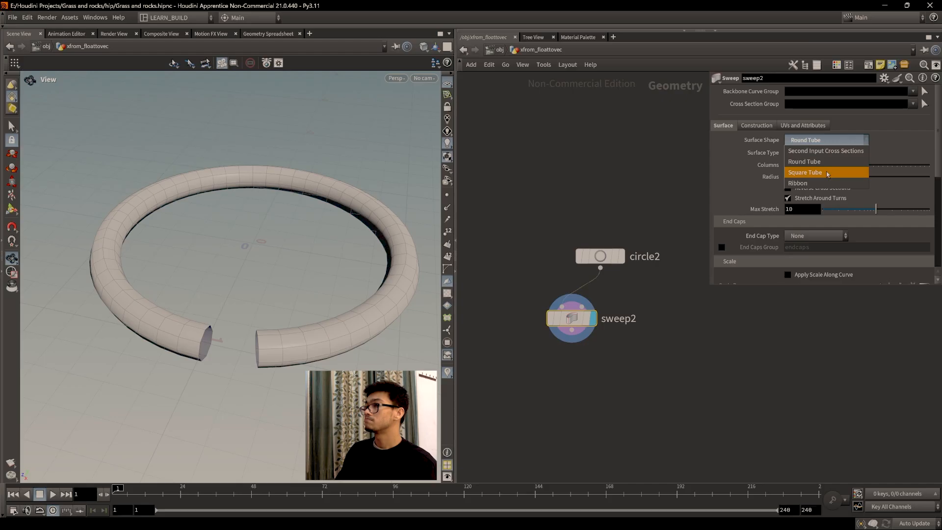
click(827, 171)
click(816, 236)
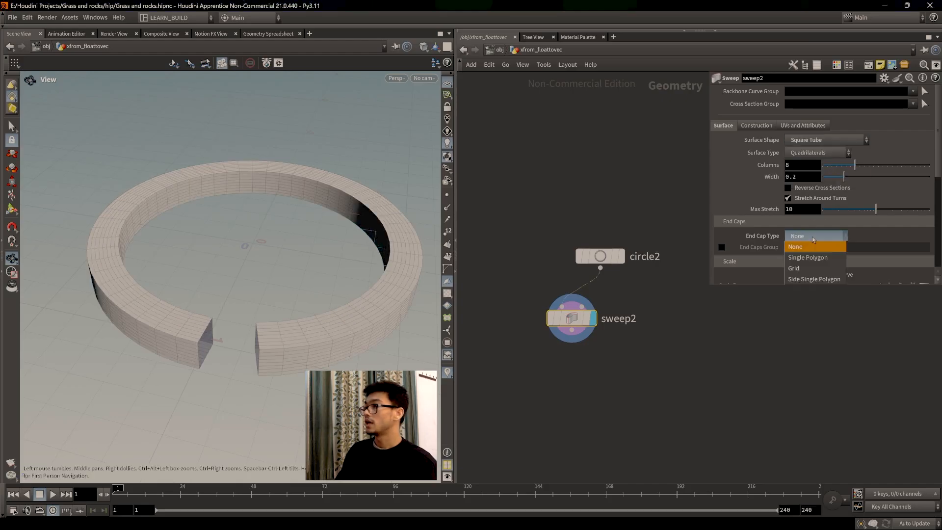
click(811, 263)
scroll(265, 314, up, 2)
drag(294, 315, 339, 309)
scroll(255, 265, down, 3)
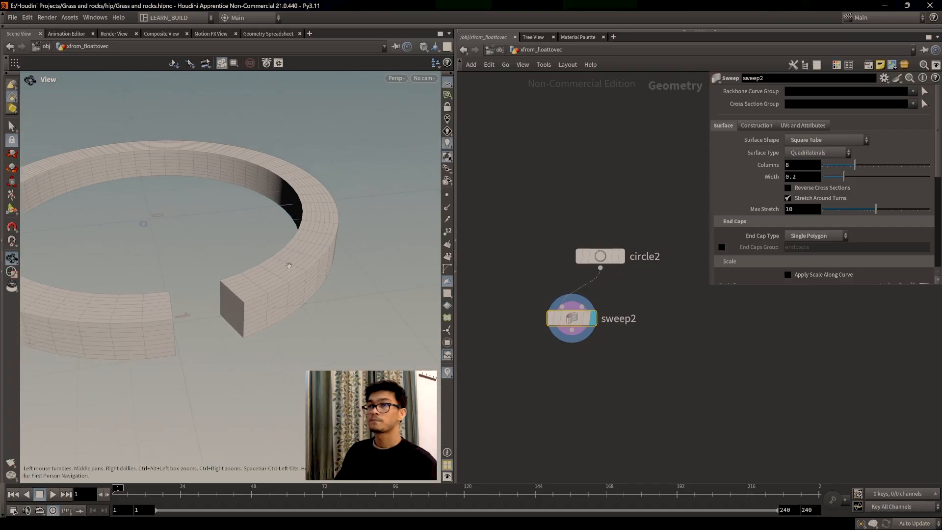
middle_drag(249, 261, 314, 282)
drag(313, 282, 258, 276)
middle_drag(258, 276, 276, 291)
drag(276, 291, 268, 271)
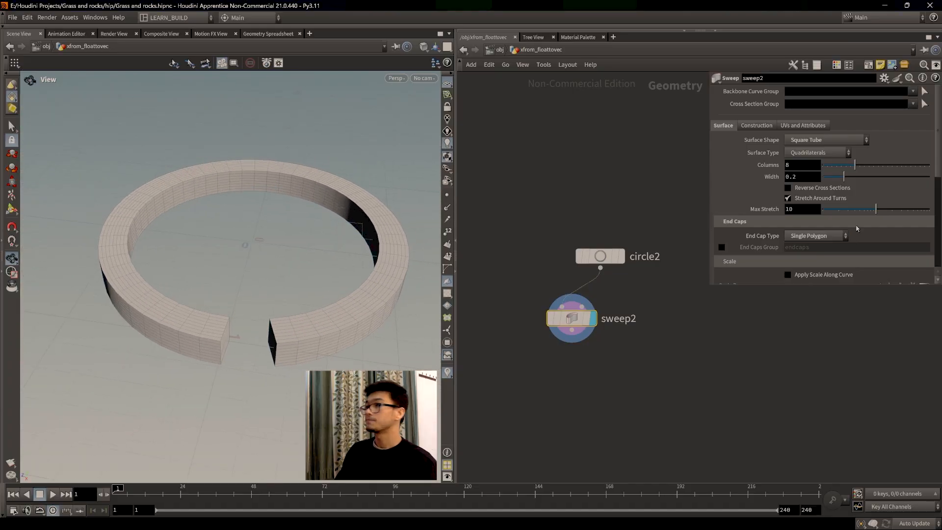
- Enable Apply Scale Along Curve, lower the end of the scale ramp to taper the ring, and set the sweep's Columns to 3
scroll(850, 240, down, 3)
click(788, 204)
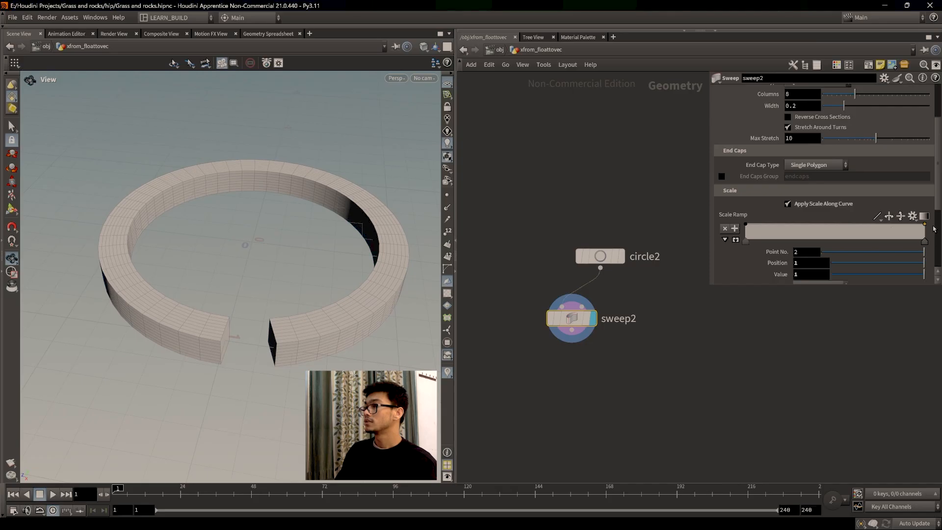
drag(924, 227, 922, 235)
drag(859, 231, 877, 227)
drag(347, 246, 279, 284)
scroll(813, 181, up, 3)
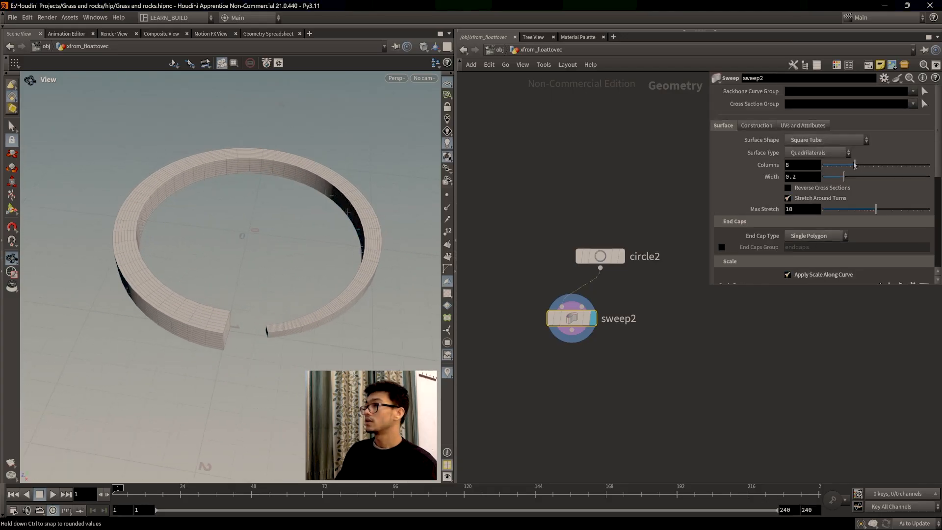
drag(278, 320, 289, 268)
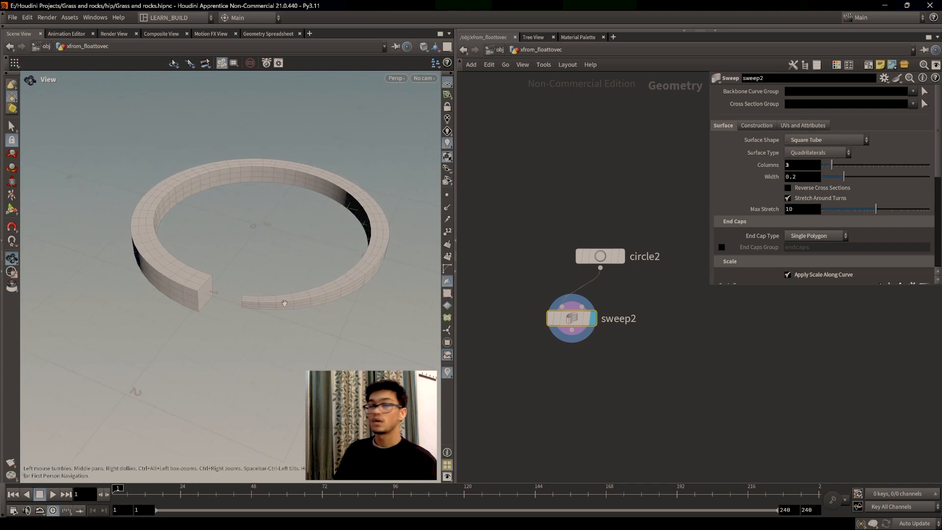
- Add an Attribute VOP node below sweep2 and connect the sweep's output to its first input
middle_drag(617, 373, 636, 329)
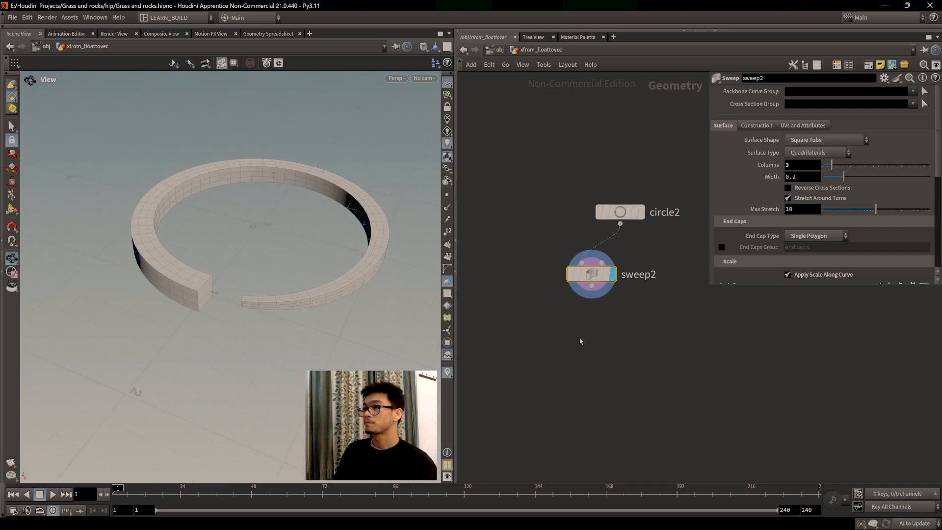
key(Tab)
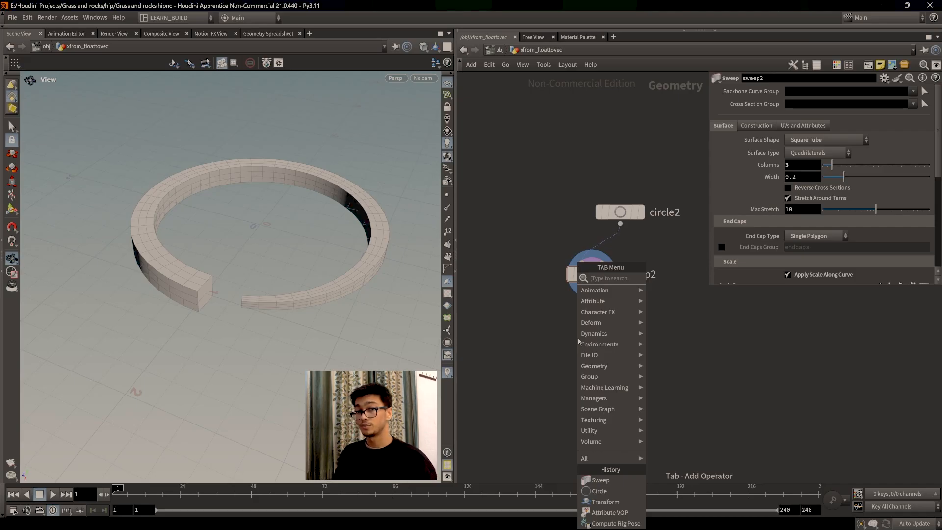
click(548, 322)
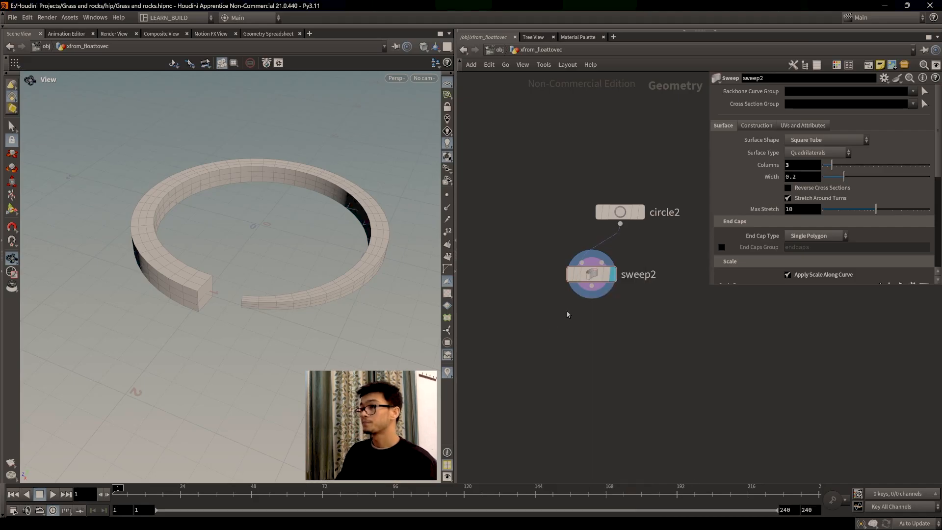
key(Tab)
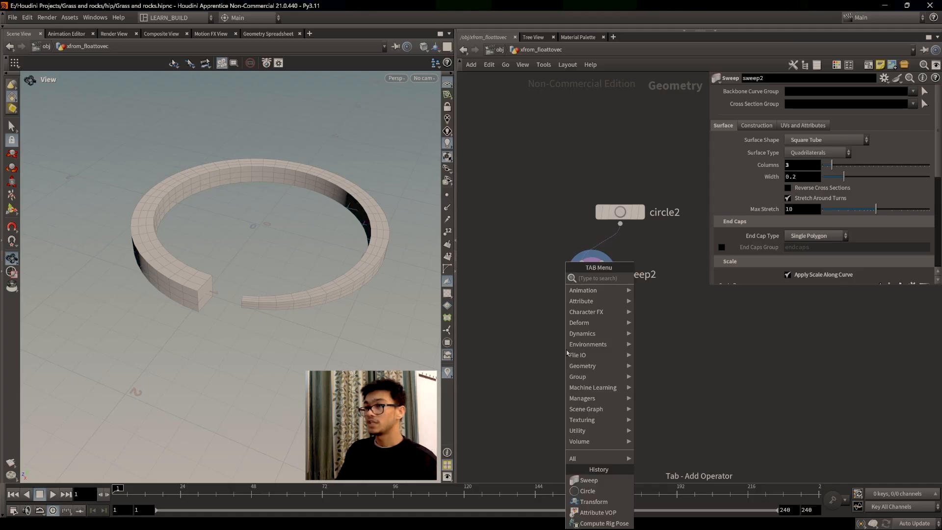
text(attrib)
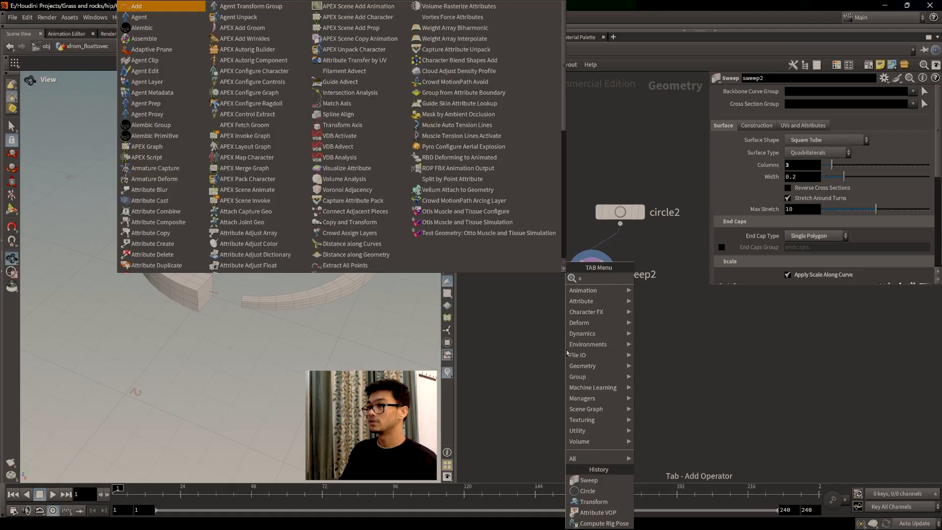
text(vop)
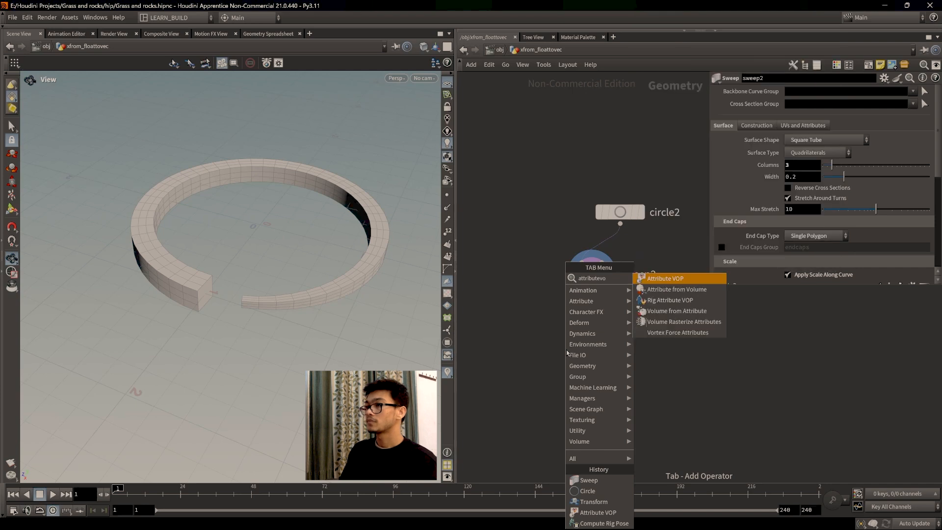
key(Return)
click(570, 351)
drag(592, 287, 554, 339)
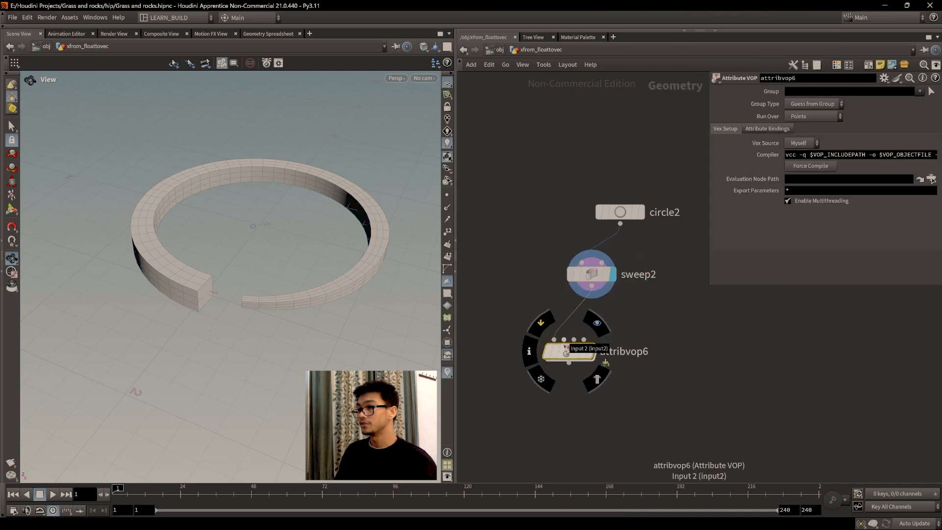
- Enter the Attribute VOP's network and move the geometry output node farther away from the global parameters node
double_click(569, 353)
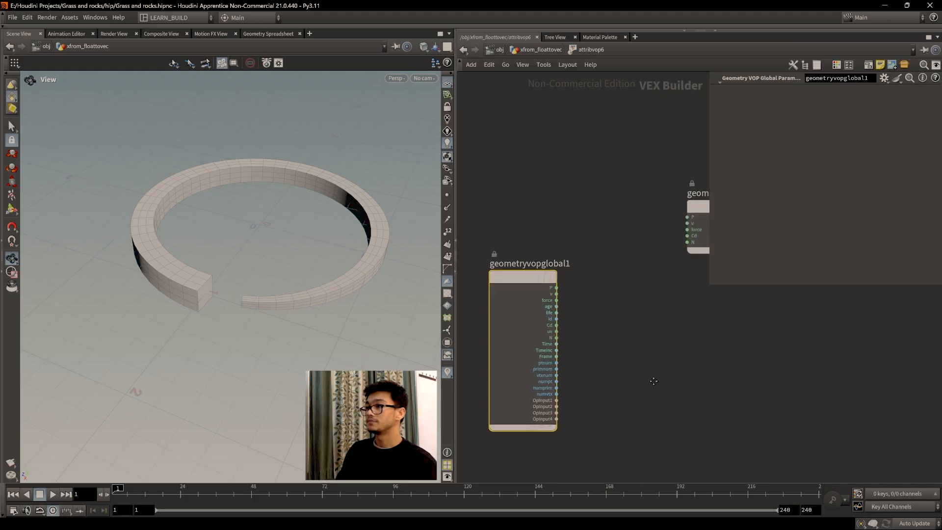
drag(656, 302, 671, 351)
scroll(559, 349, up, 3)
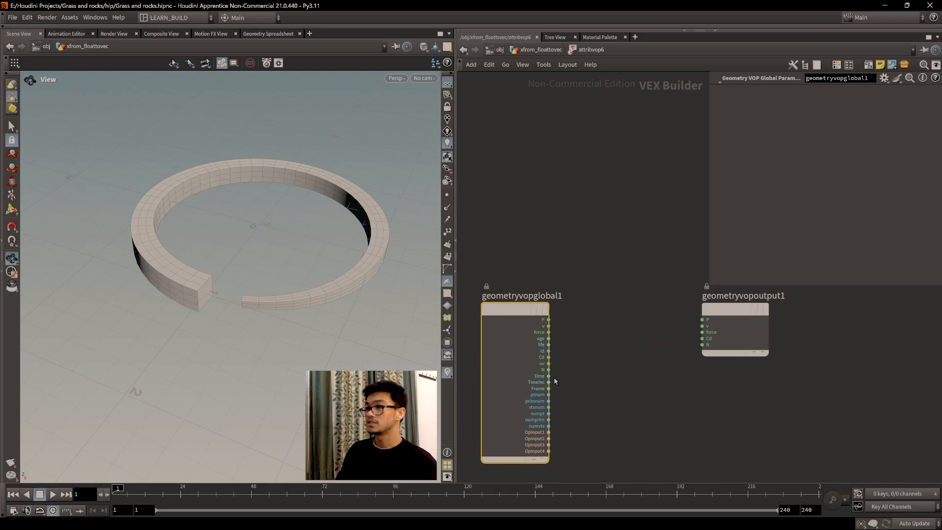
drag(733, 311, 738, 313)
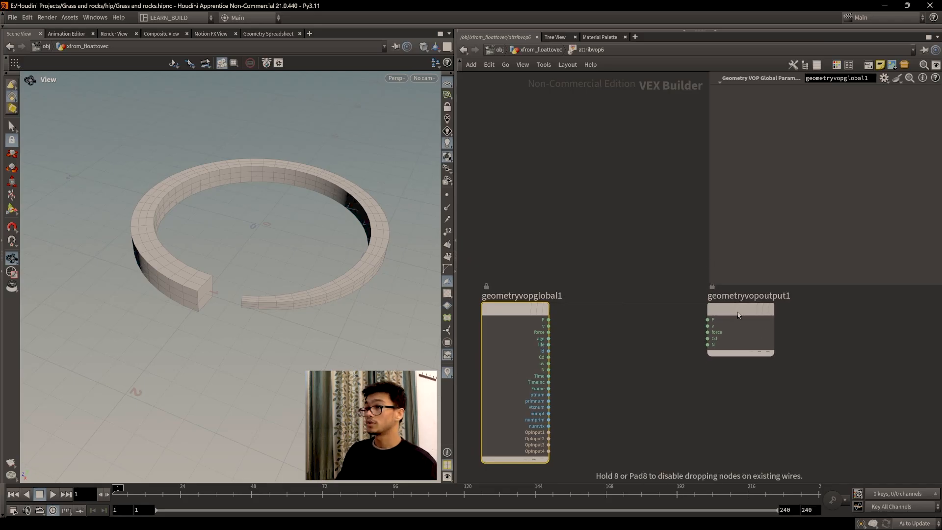
mouse_move(527, 316)
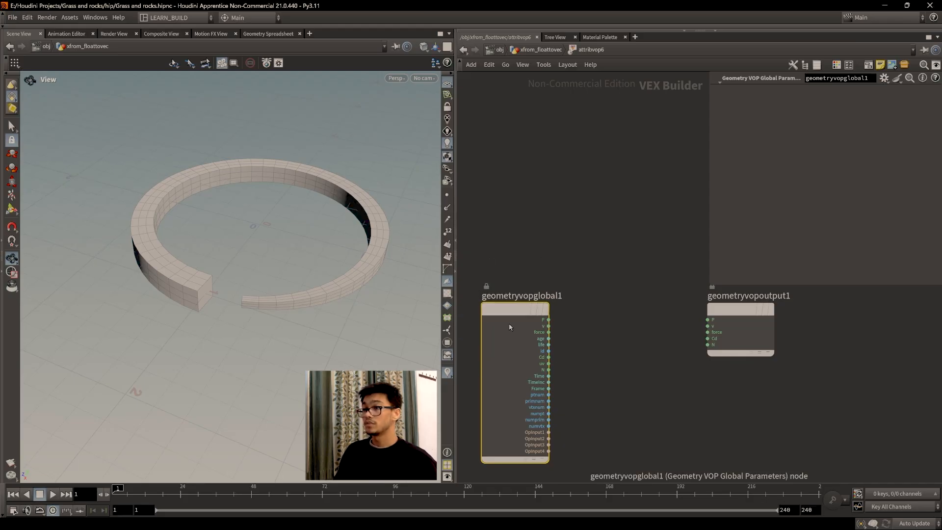
middle_drag(567, 316, 573, 322)
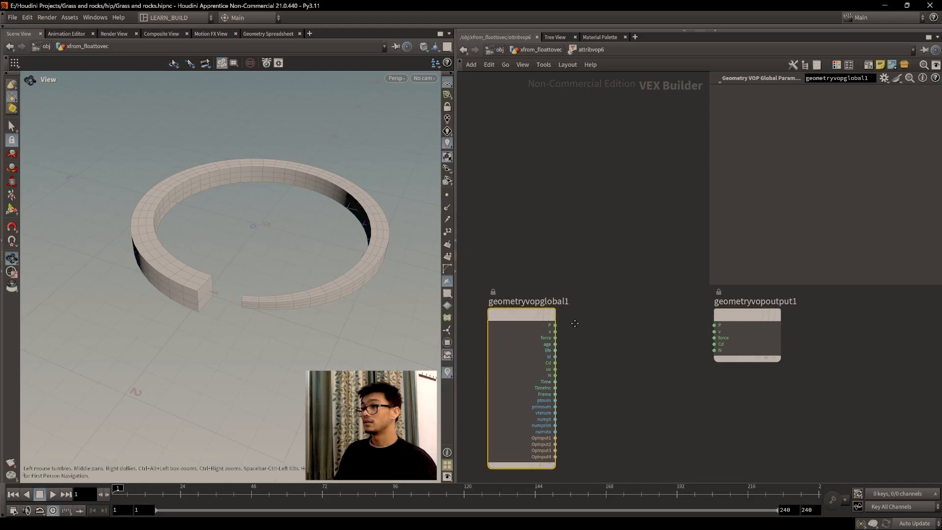
drag(751, 315, 805, 320)
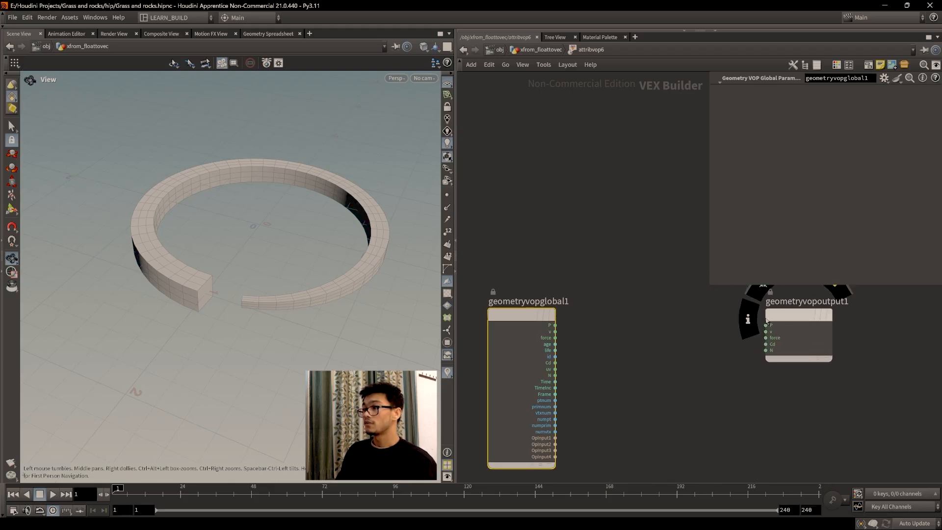
- Add a Transform Matrix node and position it between the global parameters and geometry output nodes
mouse_move(636, 362)
middle_down()
mouse_move(636, 341)
mouse_move(637, 359)
middle_up()
scroll(638, 358, down, 2)
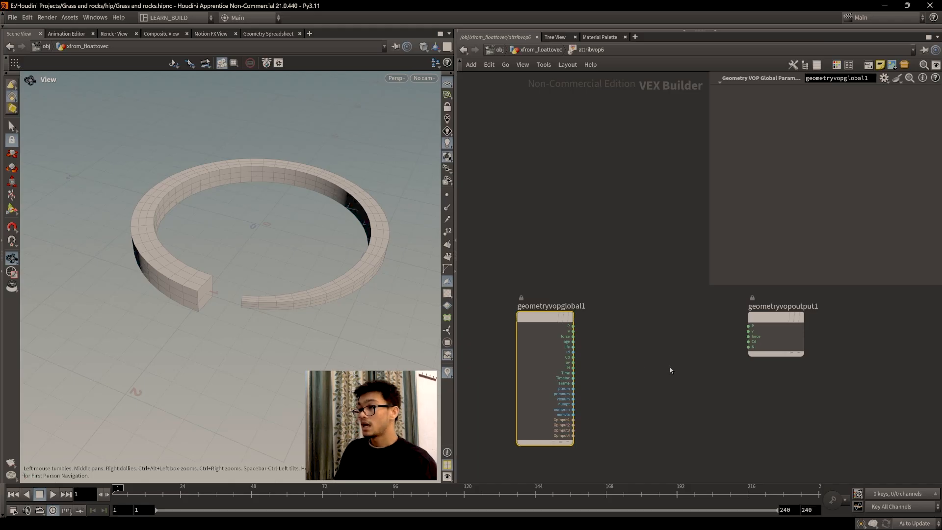
scroll(671, 371, up, 2)
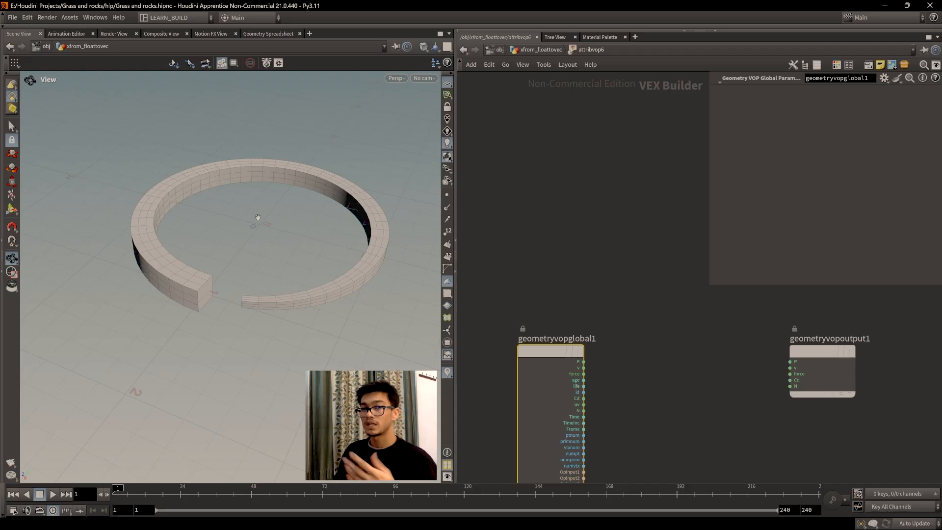
middle_drag(643, 382, 634, 367)
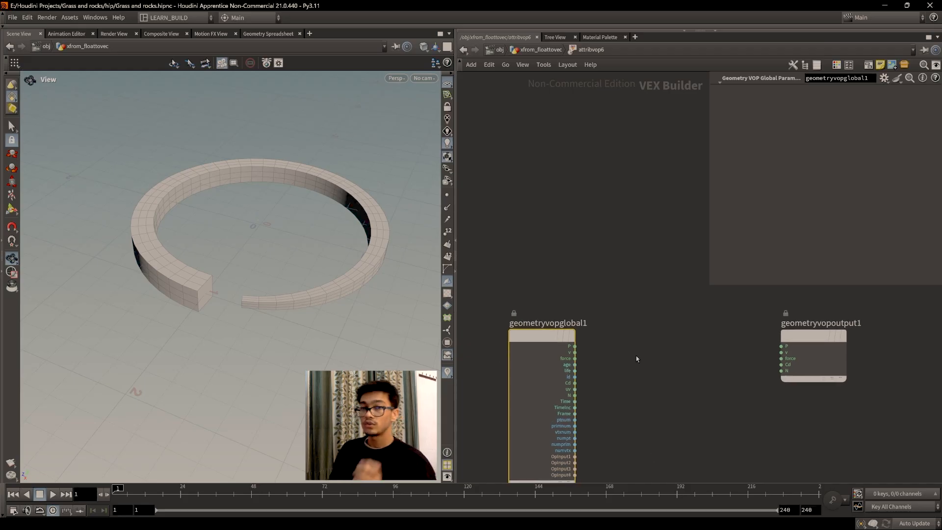
scroll(638, 332, up, 1)
middle_drag(637, 344, 643, 308)
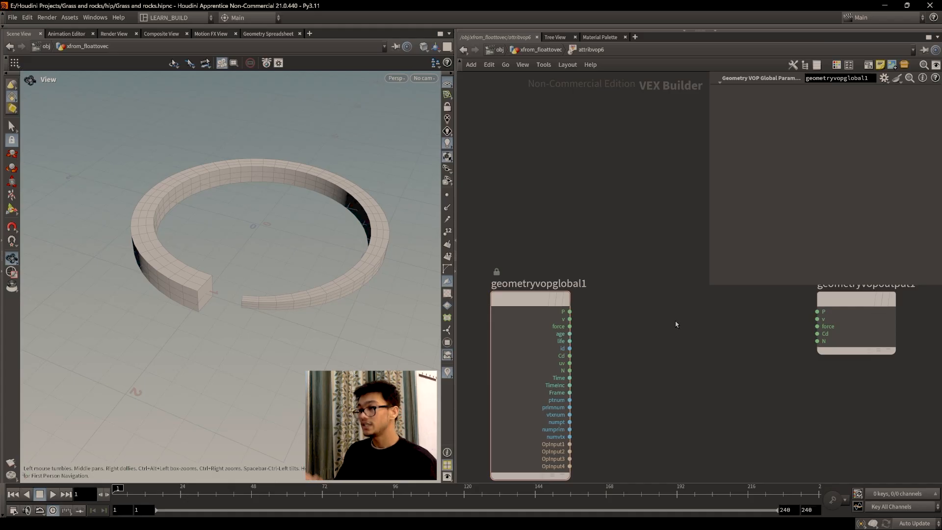
key(Tab)
text(matr)
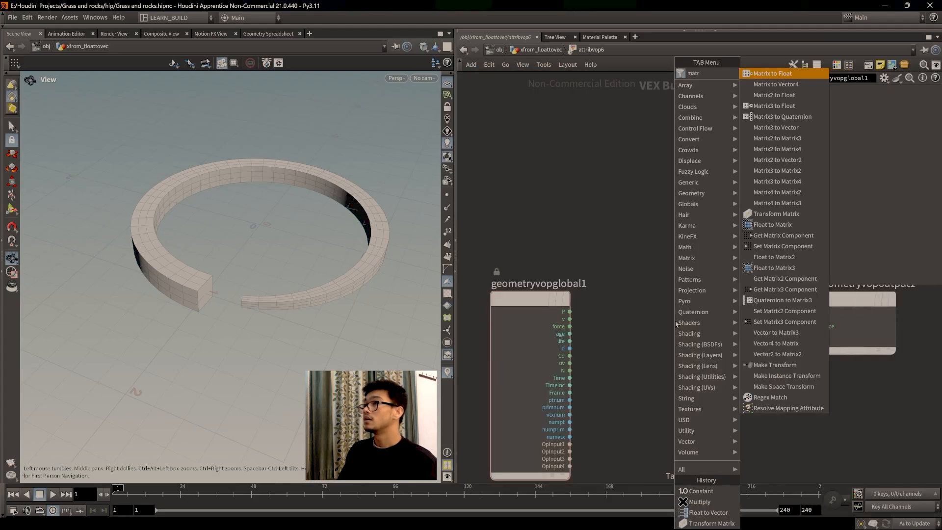
text(ix tranf)
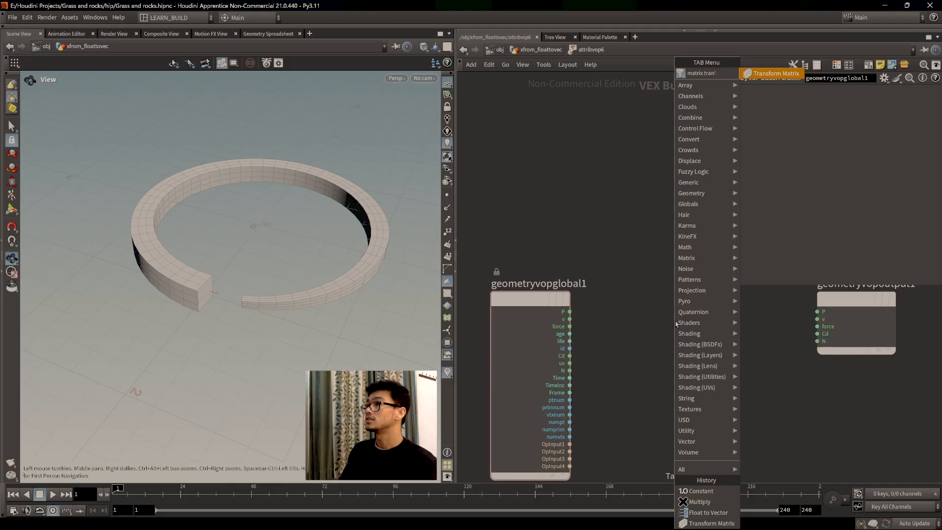
key(Return)
click(675, 321)
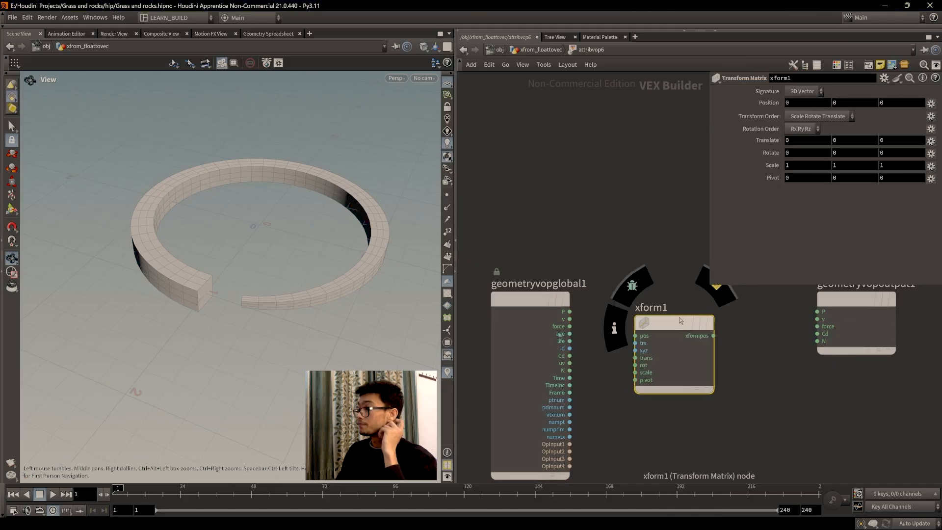
drag(679, 317, 694, 337)
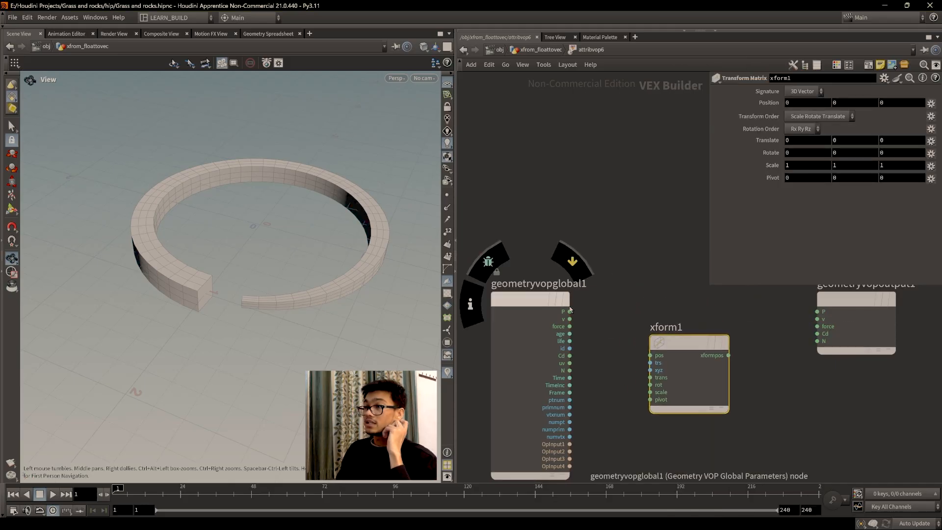
mouse_move(687, 341)
mouse_down()
mouse_move(682, 329)
mouse_move(691, 330)
mouse_up()
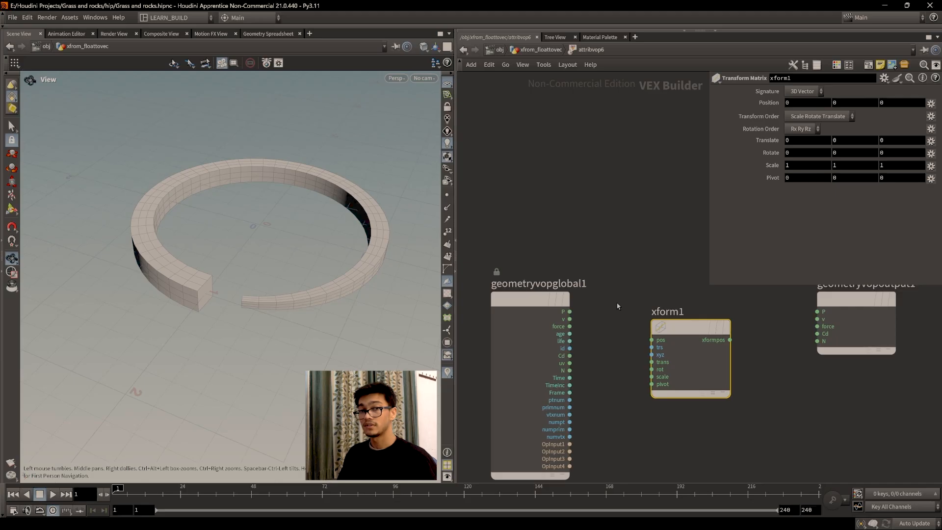
drag(683, 326, 674, 310)
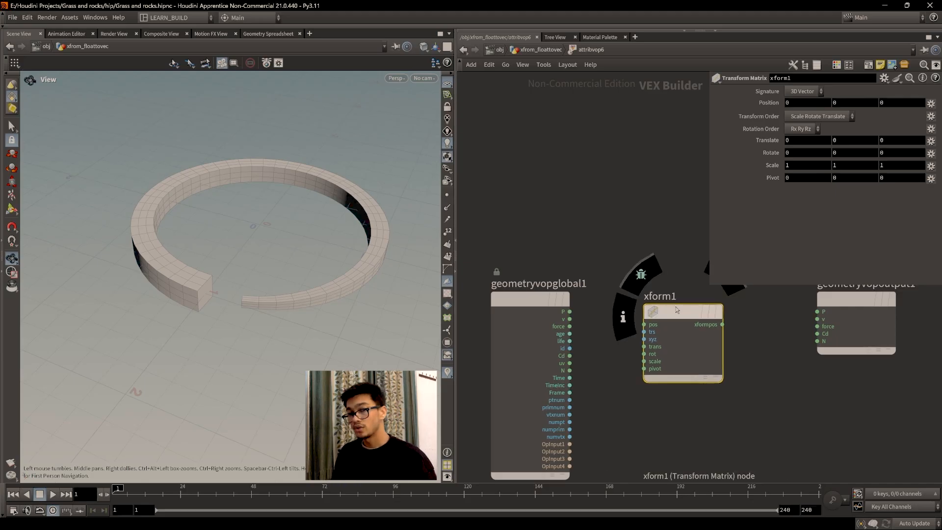
drag(675, 310, 694, 332)
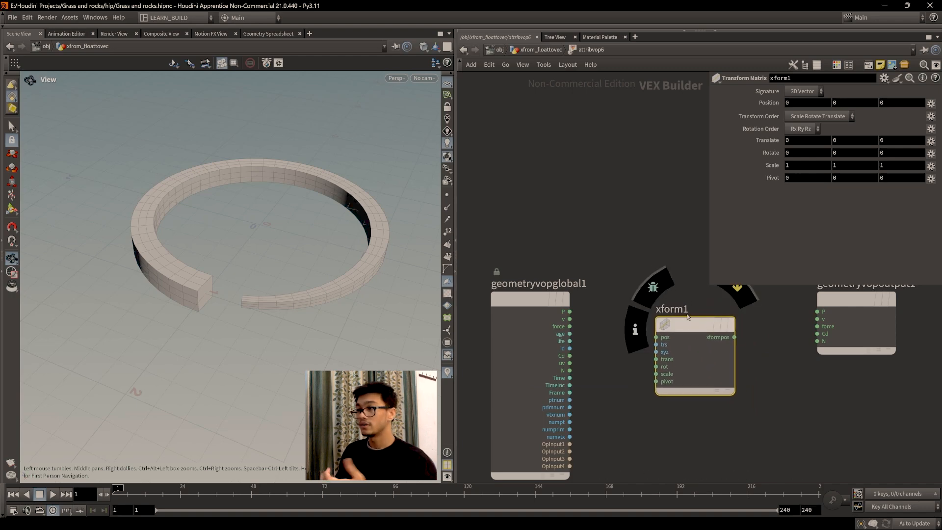
- Add a Transform node above the Transform Matrix node for comparison, and shift the Transform Matrix node slightly
key(Tab)
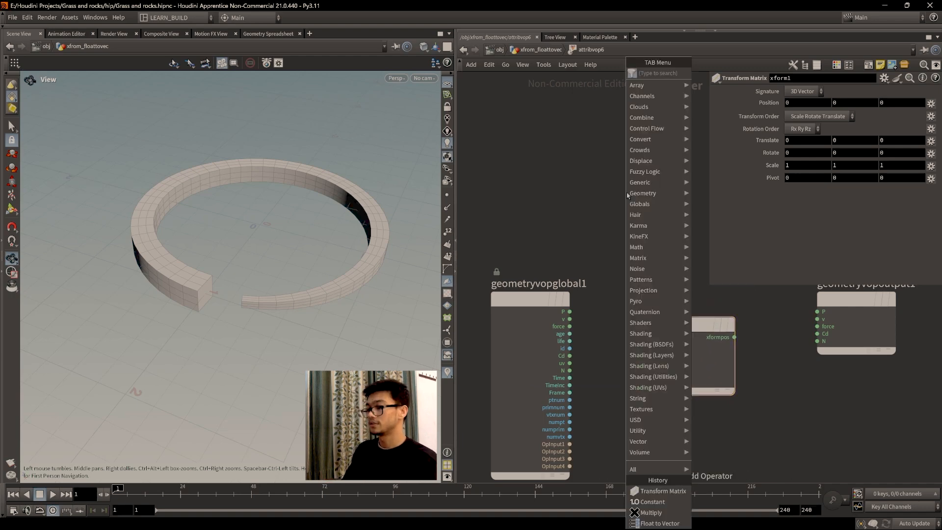
text(tran)
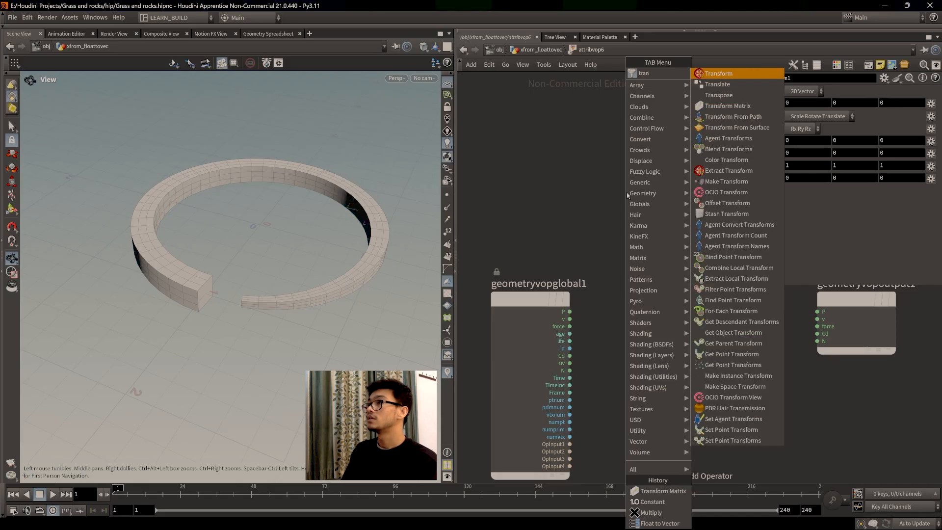
key(Return)
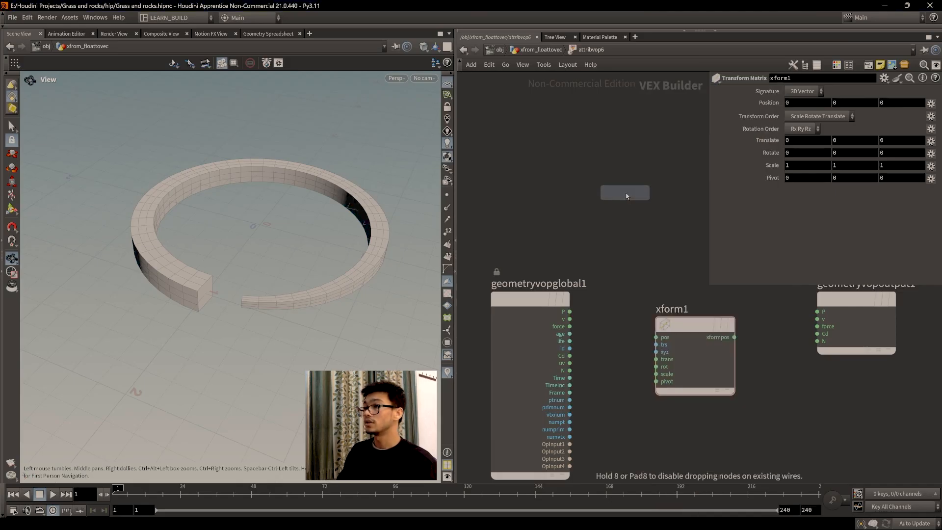
click(623, 191)
click(689, 334)
mouse_move(689, 334)
mouse_down()
mouse_move(666, 329)
mouse_move(677, 328)
mouse_up()
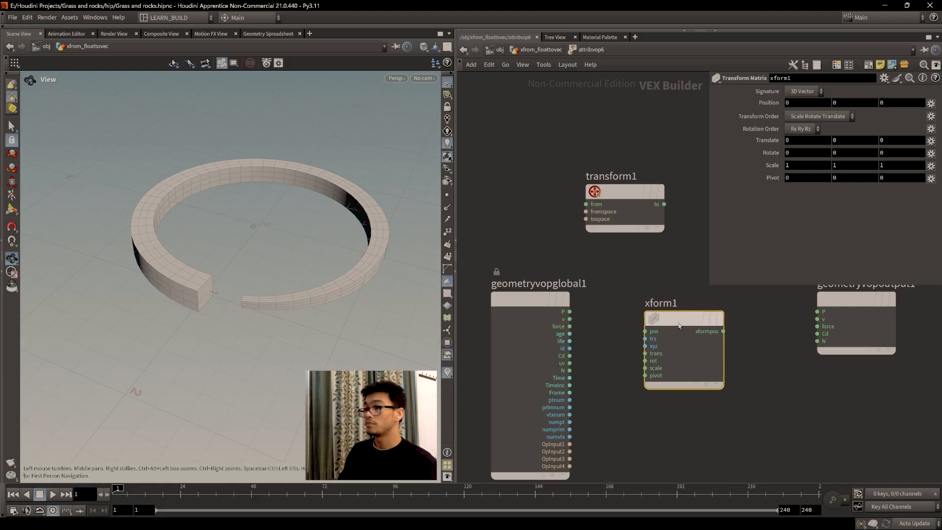
- Compare the parameters of the Transform node with those of the Transform Matrix node, moving both nodes slightly in the network
drag(631, 191, 613, 184)
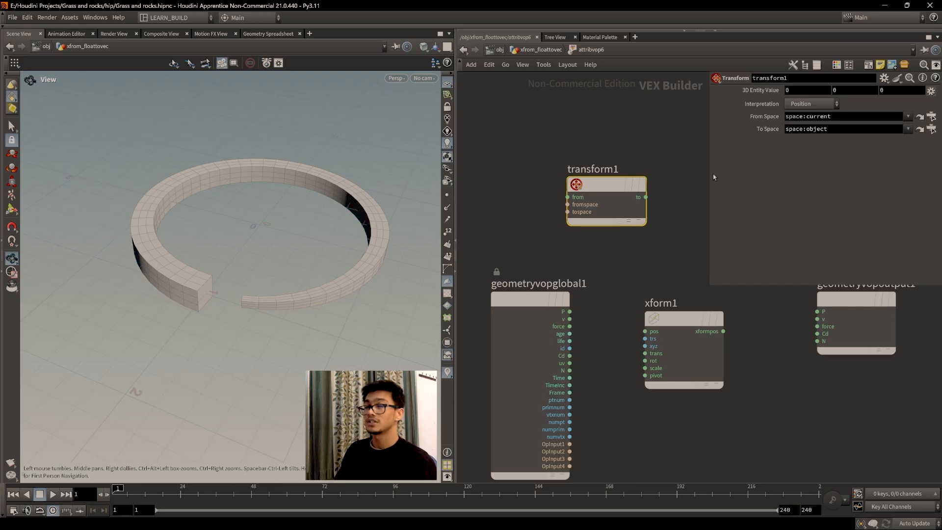
click(686, 323)
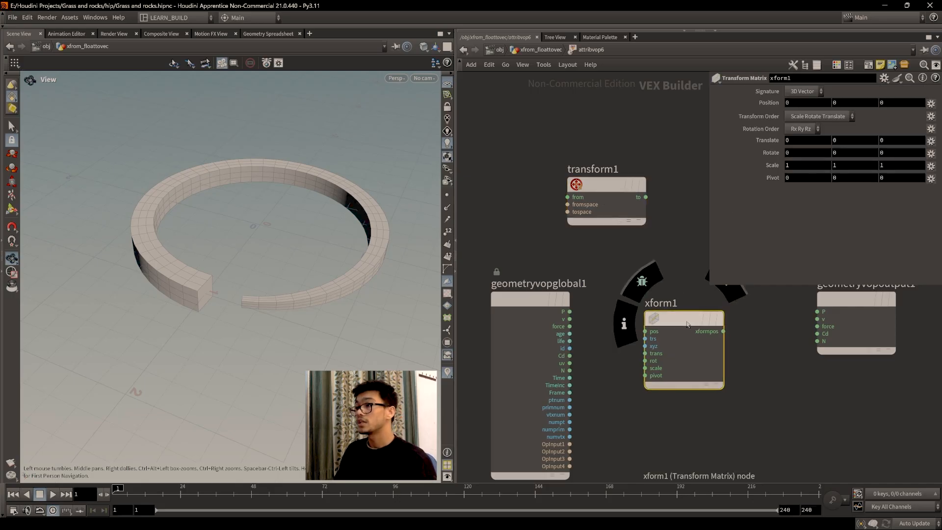
drag(688, 325, 680, 318)
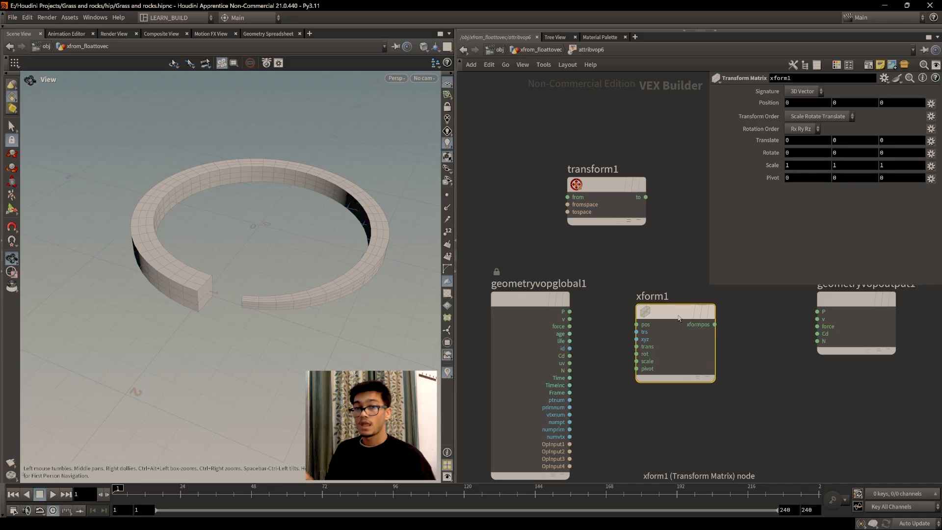
drag(679, 318, 687, 322)
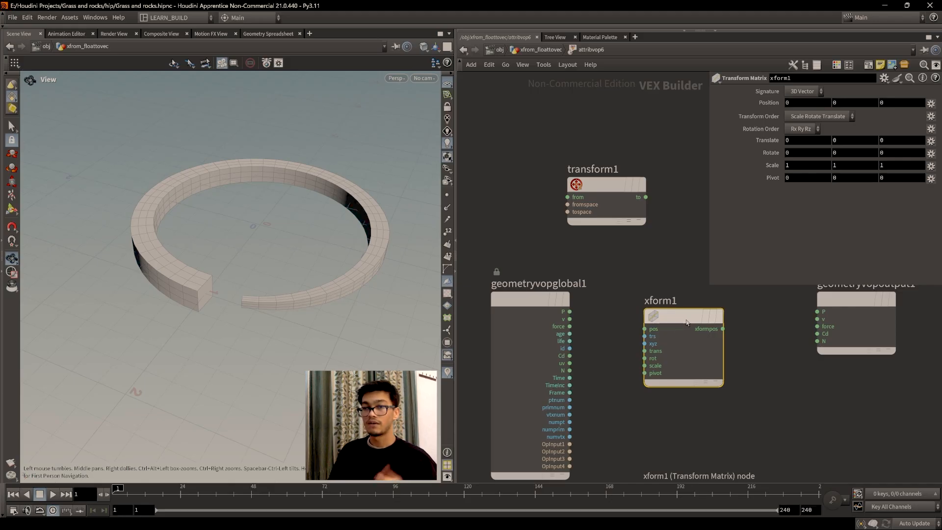
drag(687, 322, 740, 320)
mouse_move(611, 182)
mouse_down()
mouse_move(632, 240)
mouse_move(632, 200)
mouse_move(616, 198)
mouse_up()
drag(734, 328, 724, 333)
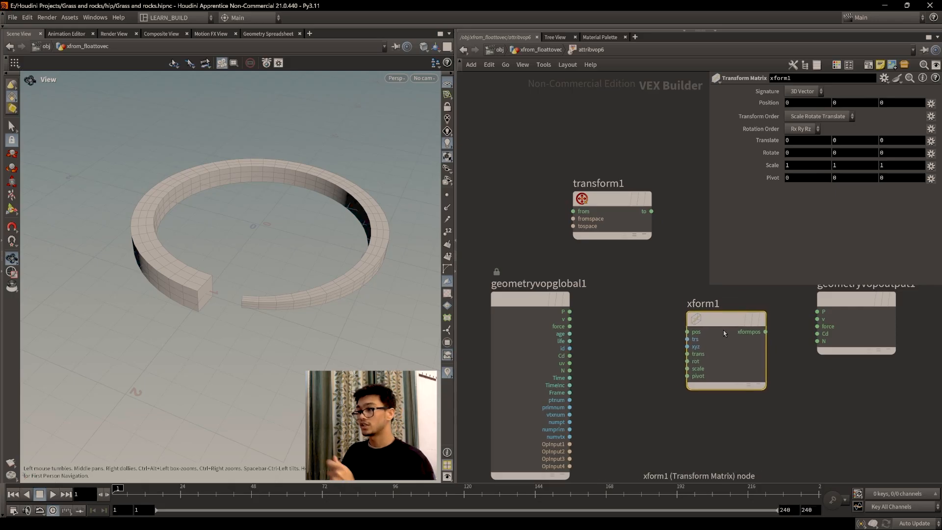
drag(725, 333, 691, 325)
click(607, 203)
click(692, 326)
click(611, 231)
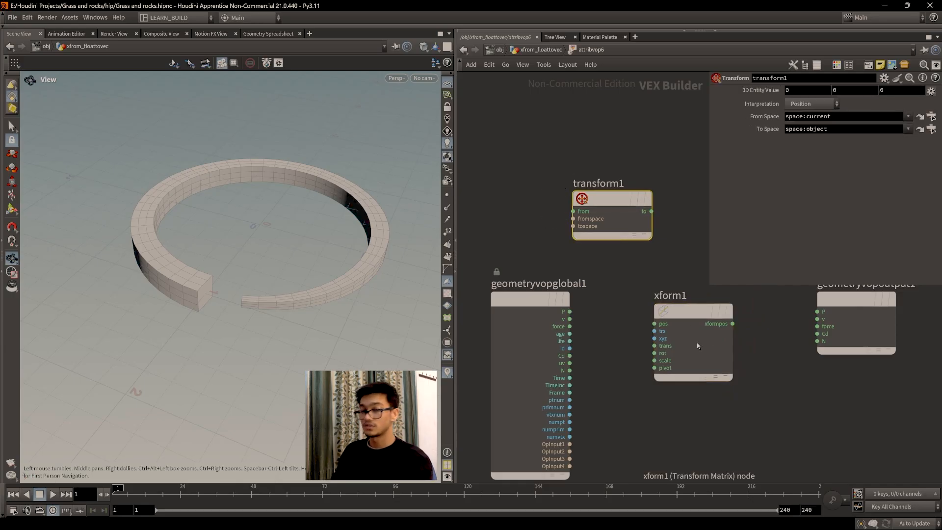
- Delete the Transform node and reposition the Transform Matrix node between the global parameters and geometry output nodes
right_click(604, 222)
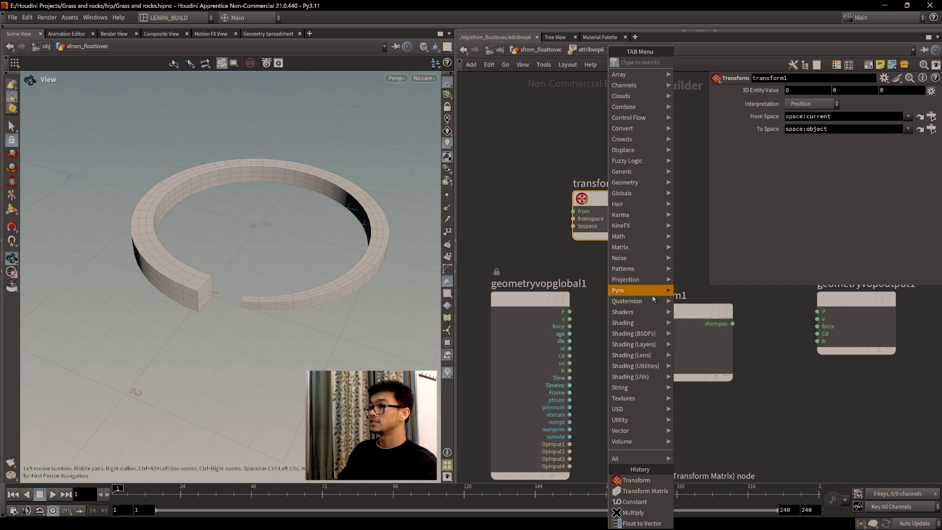
key(Escape)
key(Delete)
drag(688, 317, 704, 310)
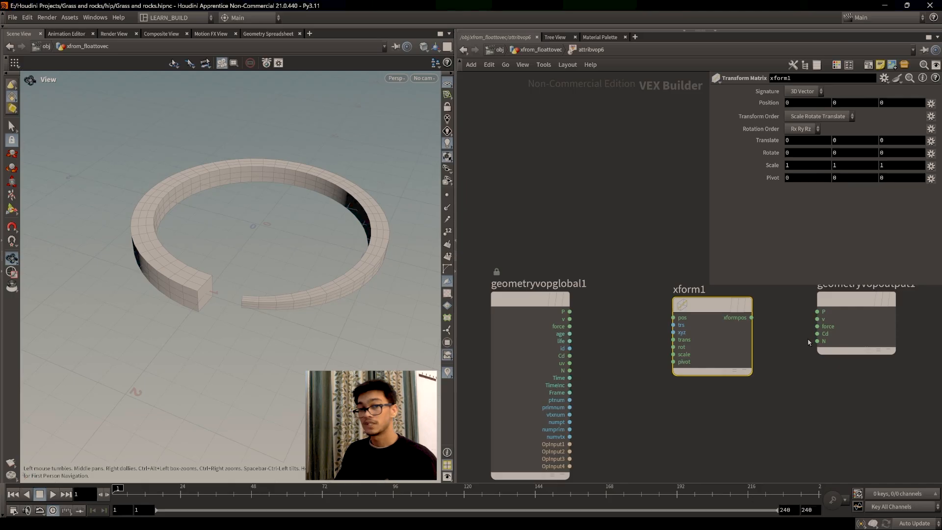
drag(700, 304, 685, 307)
mouse_move(682, 308)
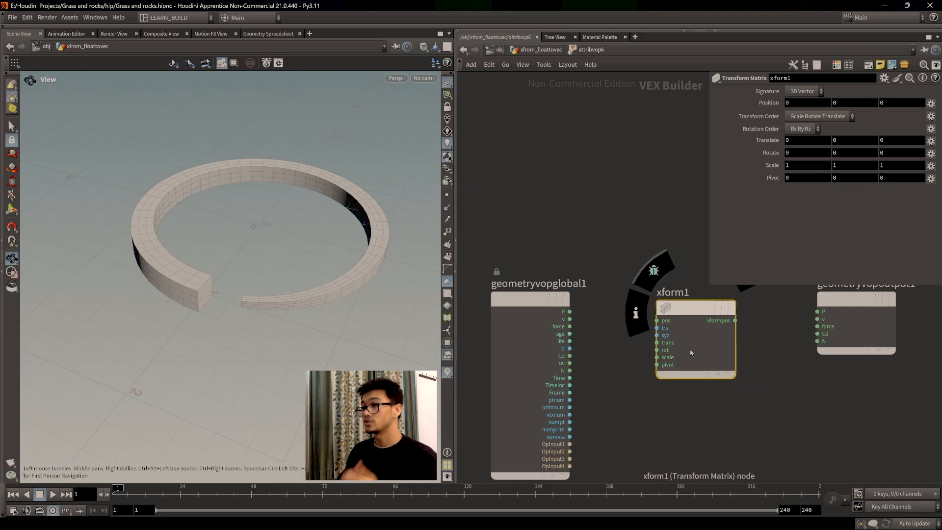
drag(686, 310, 687, 316)
- Connect the global P to the Transform Matrix's pos input and its xformpos output to the geometry output's P
middle_drag(605, 364, 605, 358)
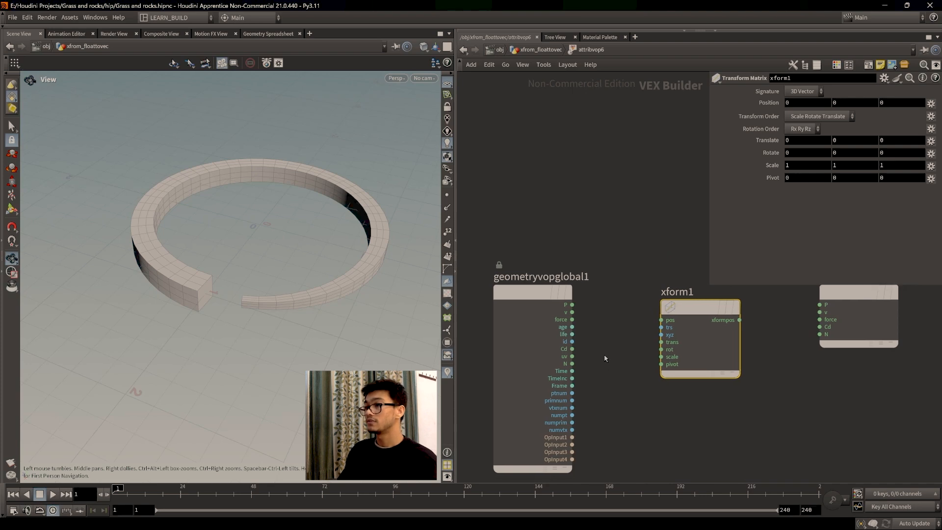
click(572, 304)
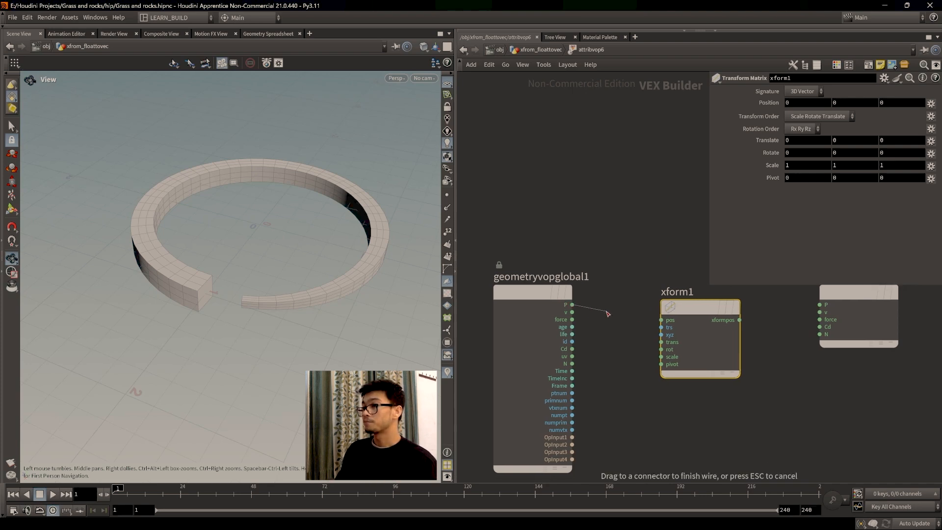
click(662, 320)
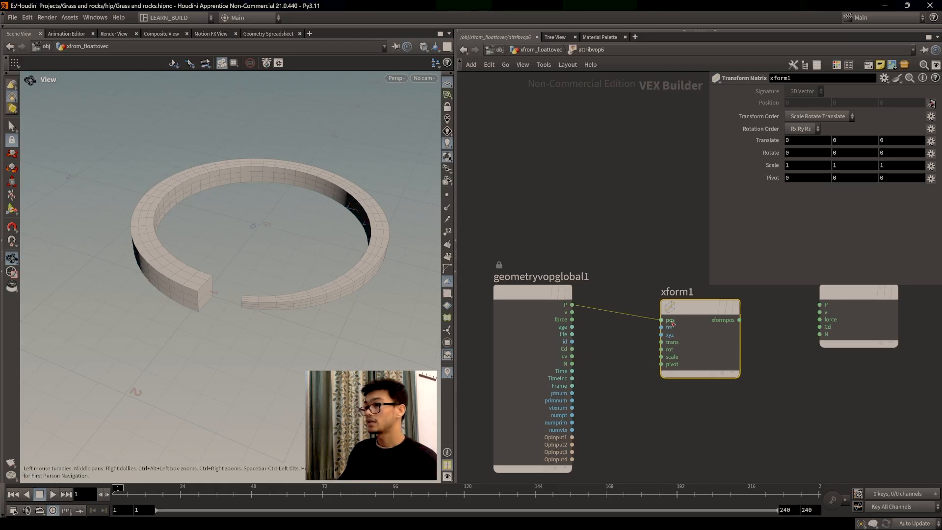
drag(710, 332, 704, 342)
click(734, 331)
click(819, 305)
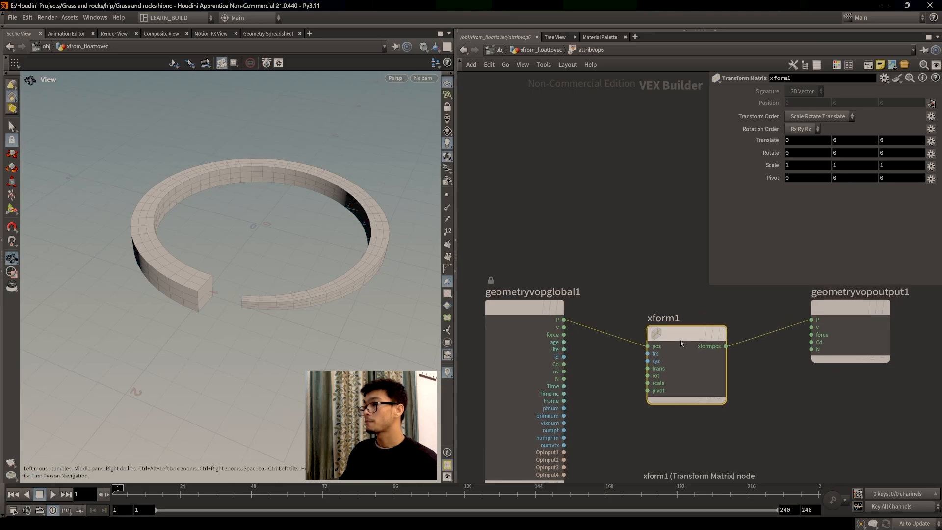
- Display the result of the Attribute VOP node at the geometry level and go back into its network
click(540, 49)
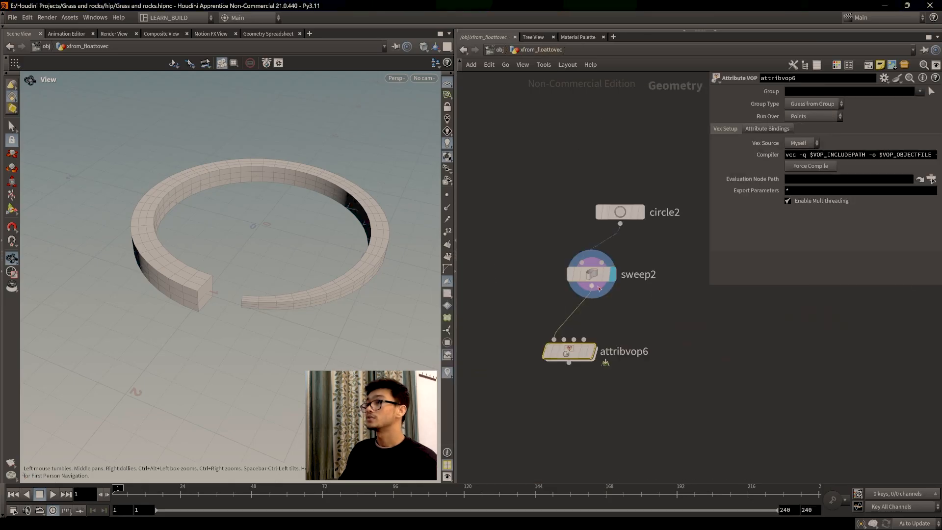
mouse_move(569, 351)
click(597, 325)
double_click(570, 352)
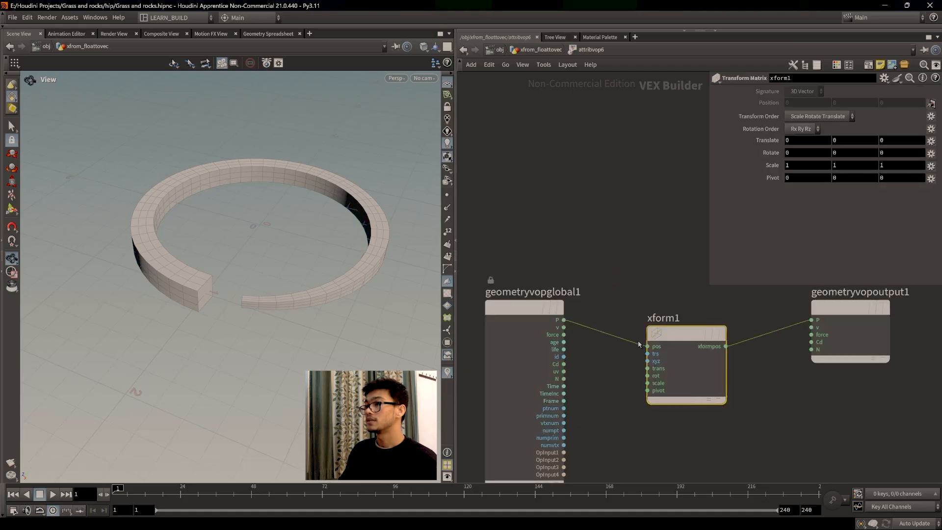
- Cut the wires on both sides of the Transform Matrix node, detaching it from the global parameters and geometry output
key(y)
drag(758, 327, 761, 345)
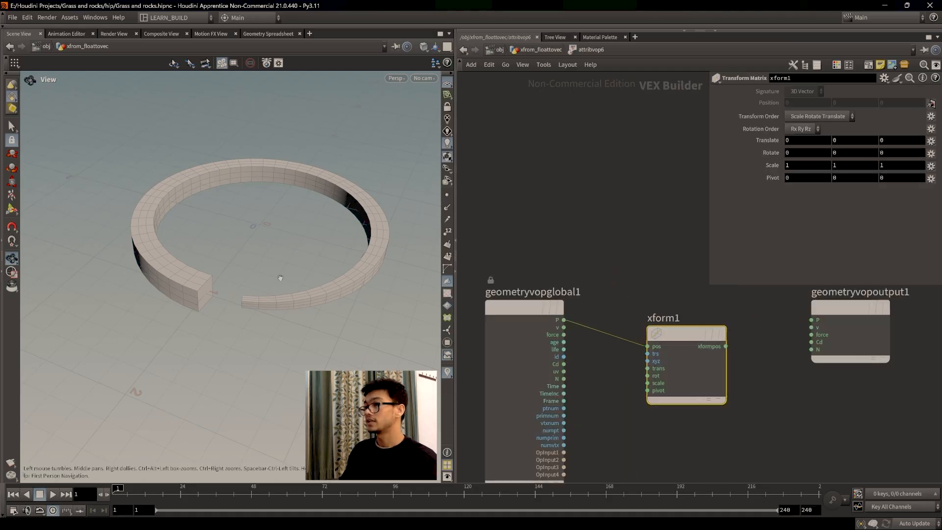
scroll(623, 291, down, 2)
key(y)
drag(622, 314, 606, 341)
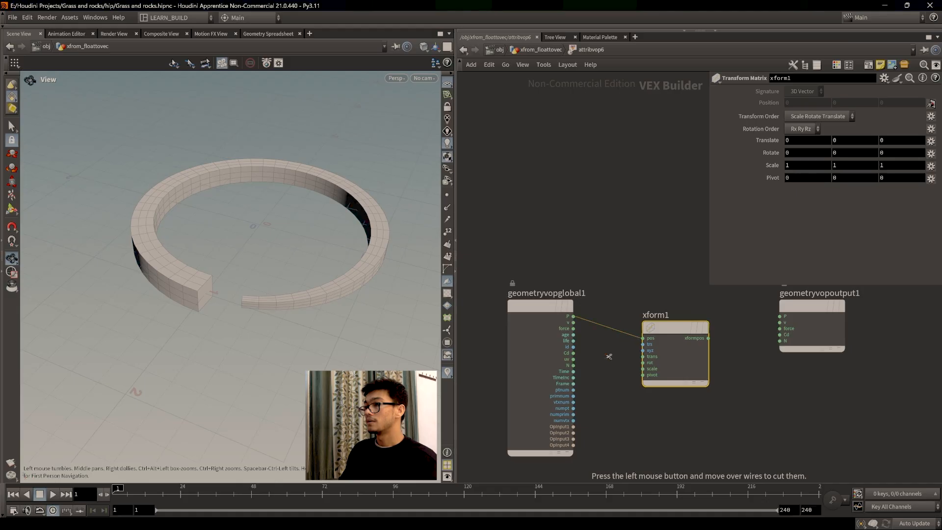
click(539, 50)
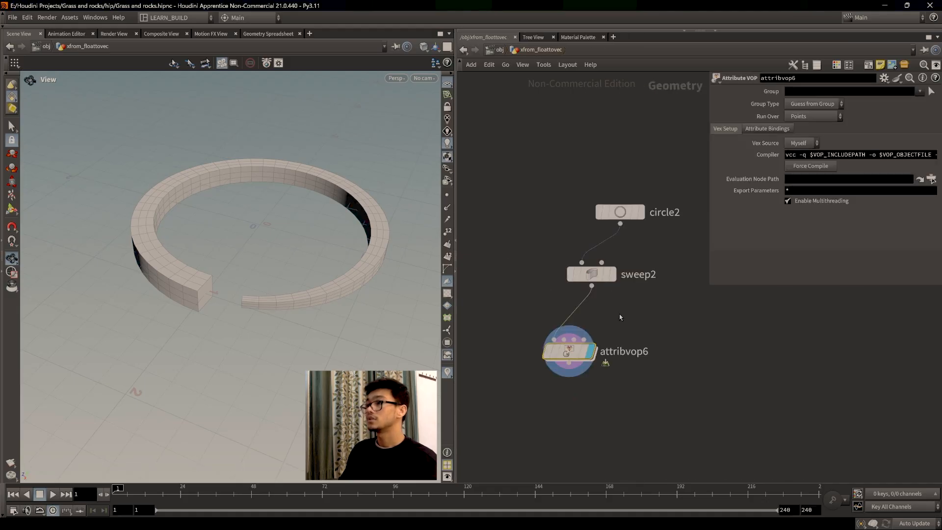
double_click(568, 351)
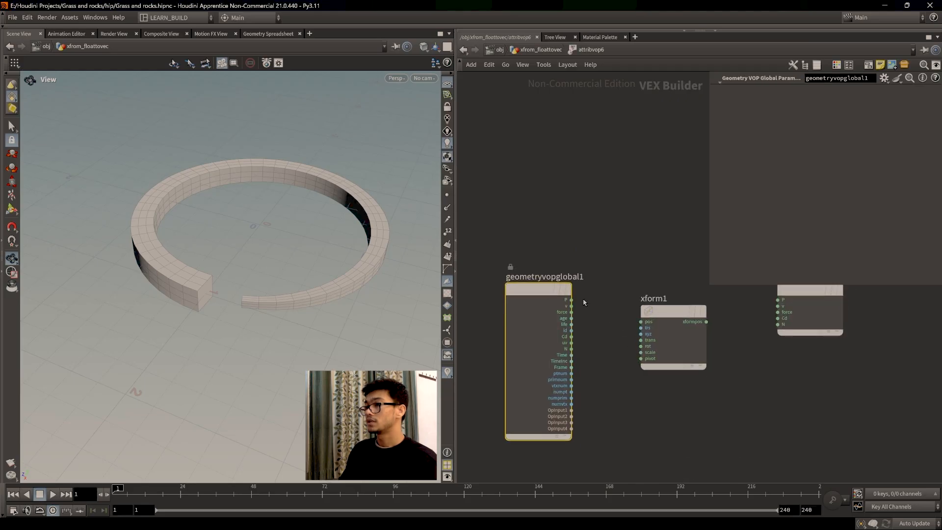
mouse_move(572, 300)
mouse_down()
mouse_move(641, 321)
mouse_move(623, 327)
mouse_up()
key(y)
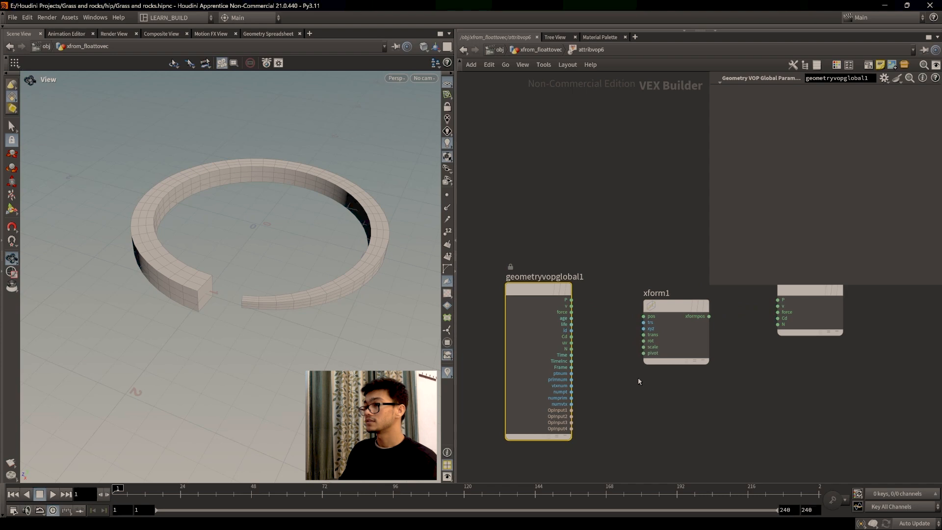
- Add a Constant node below the Transform Matrix, connect its Value to the rot input, and set its float value to 1
scroll(623, 402, up, 1)
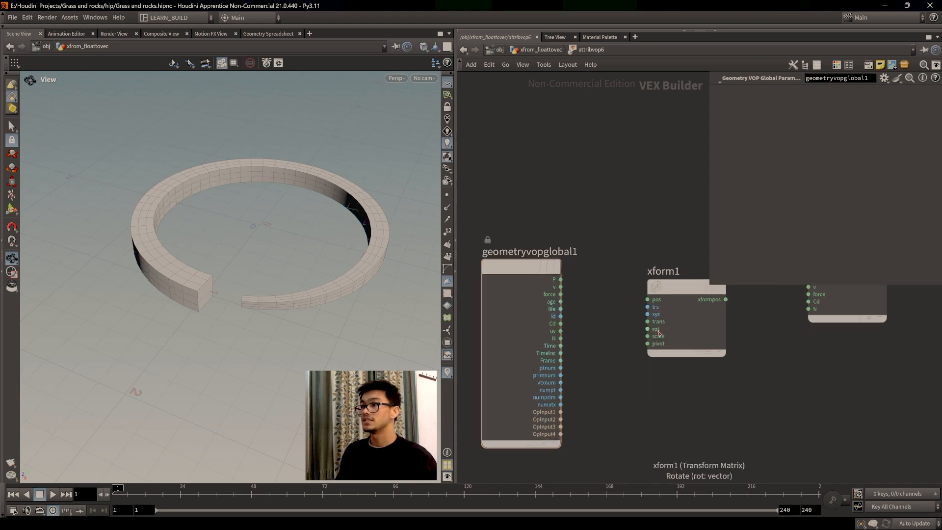
key(Tab)
text(const)
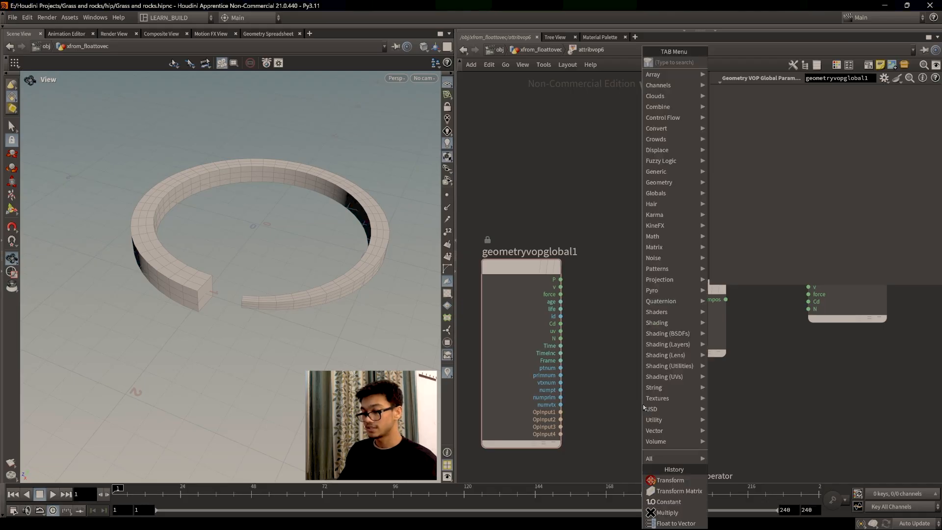
key(Return)
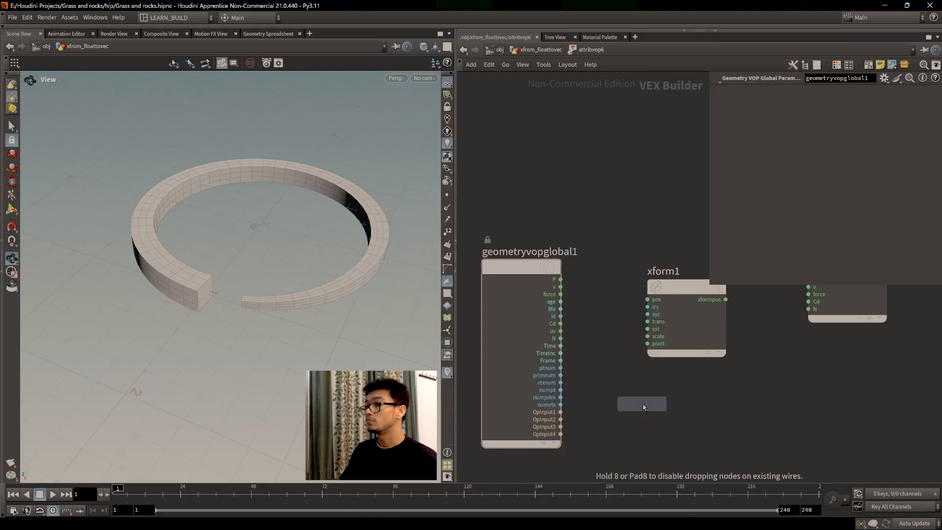
click(643, 405)
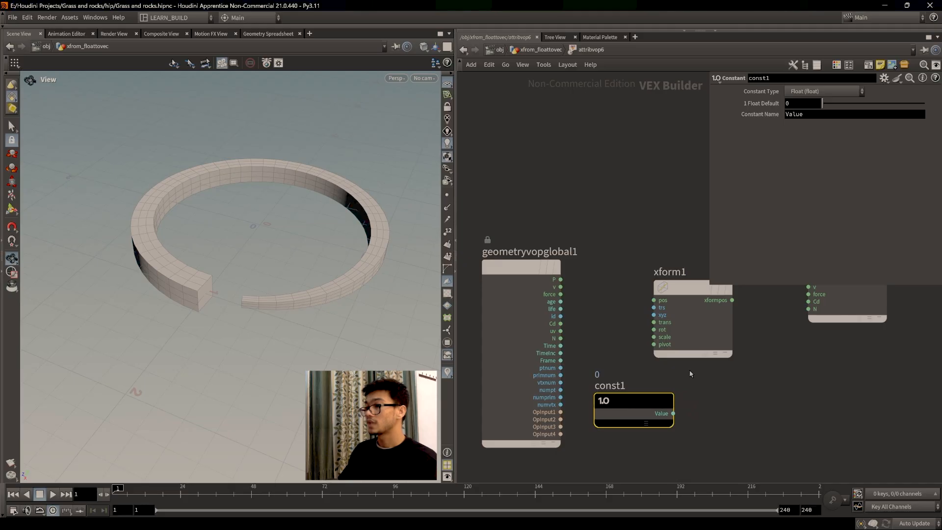
drag(673, 413, 705, 314)
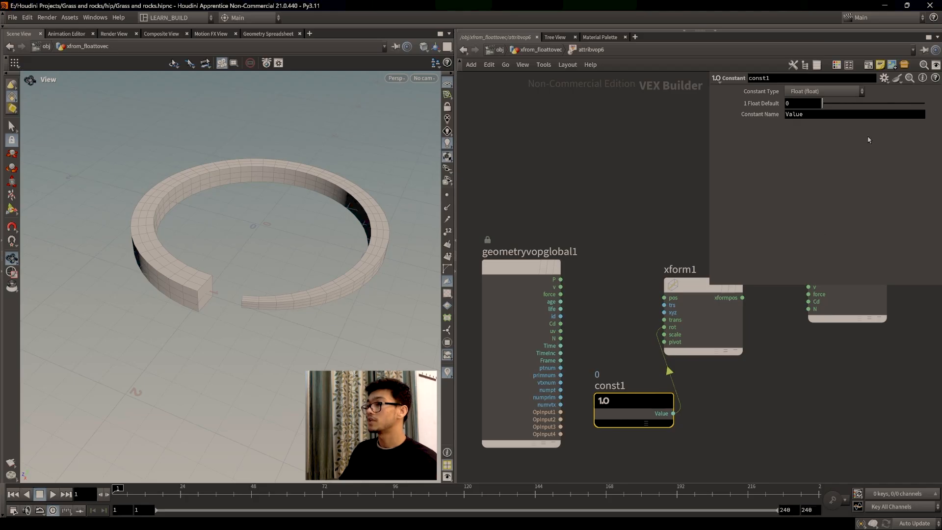
drag(824, 104, 834, 104)
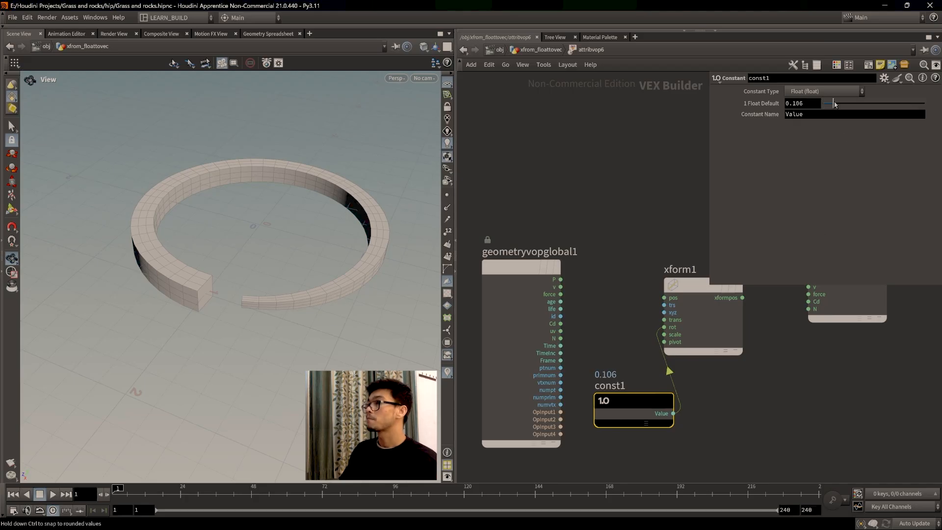
key(Return)
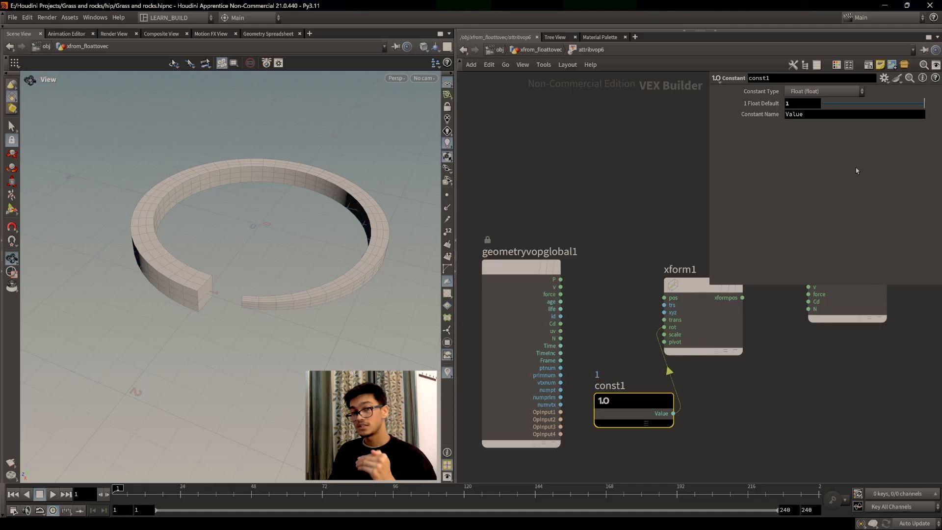
- Rearrange the nodes and wire the global P into the Transform Matrix's pos and xformpos into the geometry output's P
drag(647, 402, 636, 406)
drag(702, 319, 714, 330)
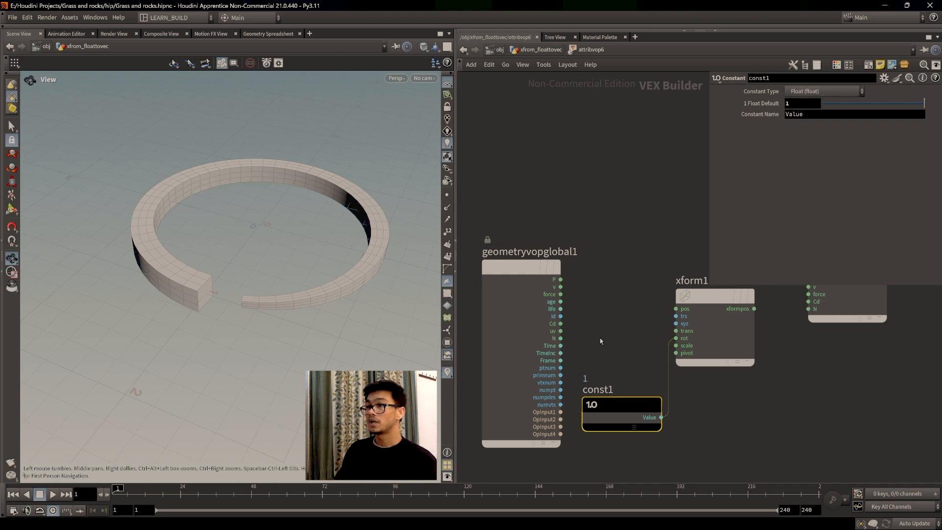
key(h)
click(733, 349)
click(730, 416)
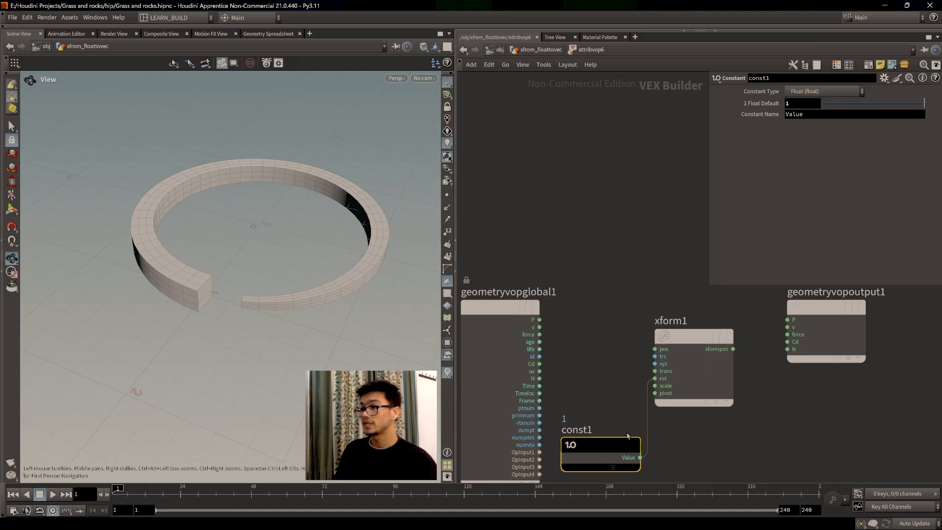
mouse_move(624, 424)
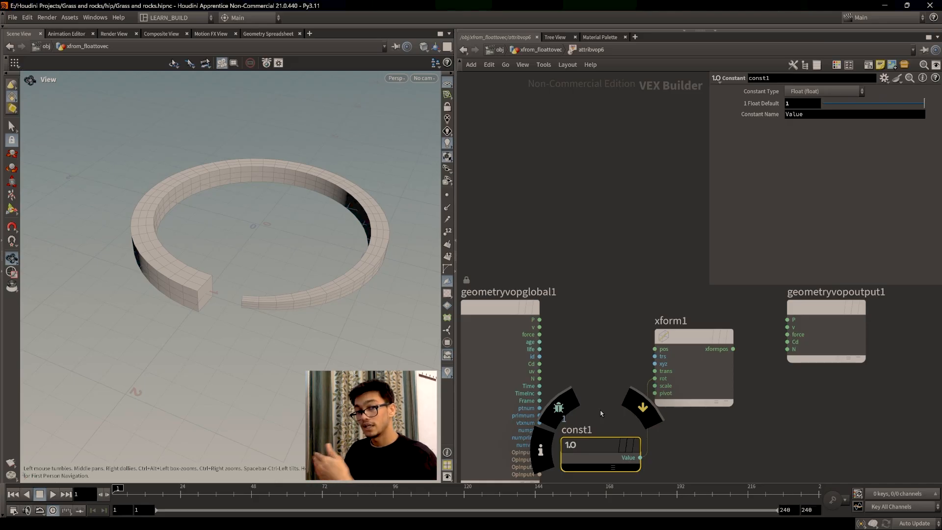
drag(540, 320, 654, 349)
drag(733, 349, 788, 320)
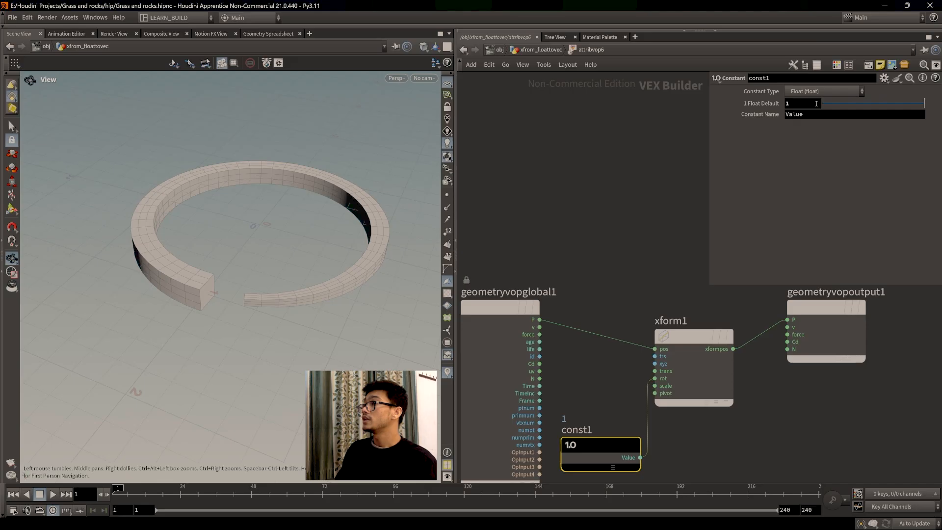
- Set the Constant's float value to 10 to test the ring's rotation, and delete the Constant node
middle_drag(784, 103, 787, 76)
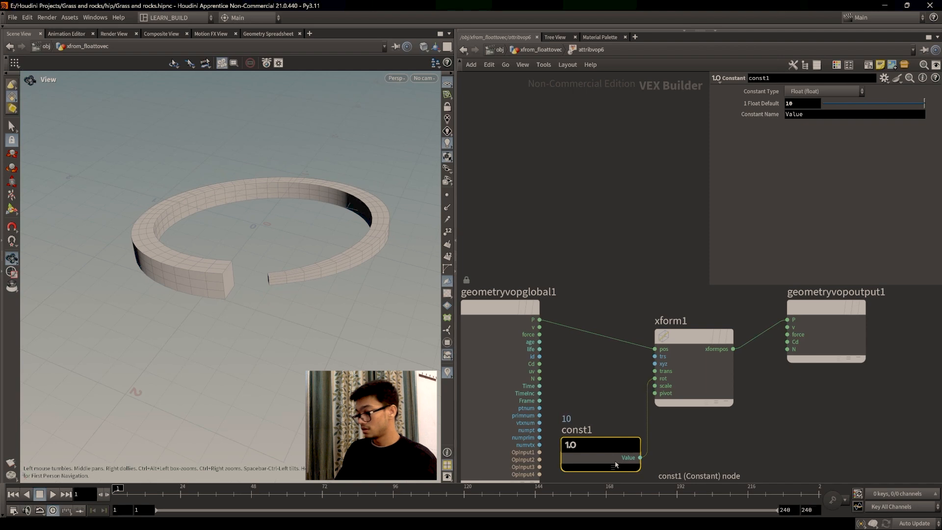
key(Delete)
- Align the Transform Matrix node with the P connections between the global parameters and geometry output nodes, leaving it selected
drag(690, 349, 679, 334)
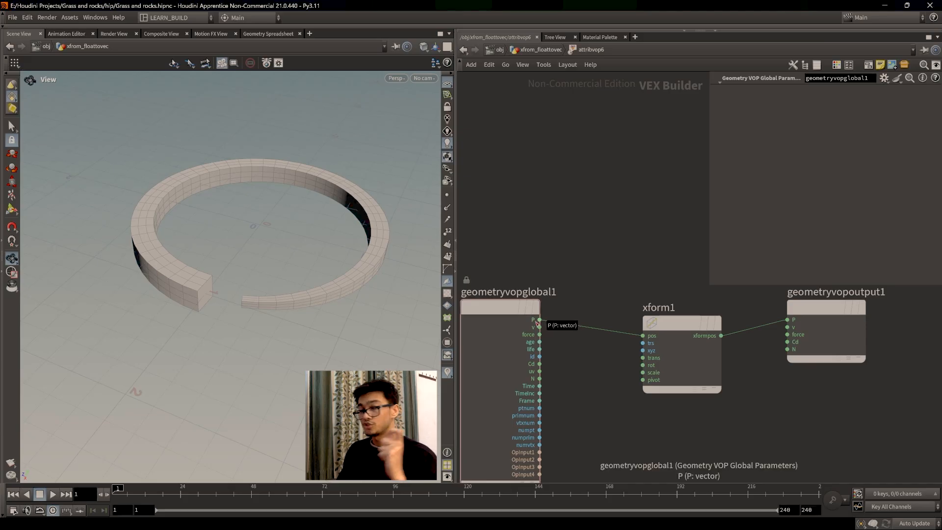
mouse_move(695, 318)
drag(695, 318, 697, 314)
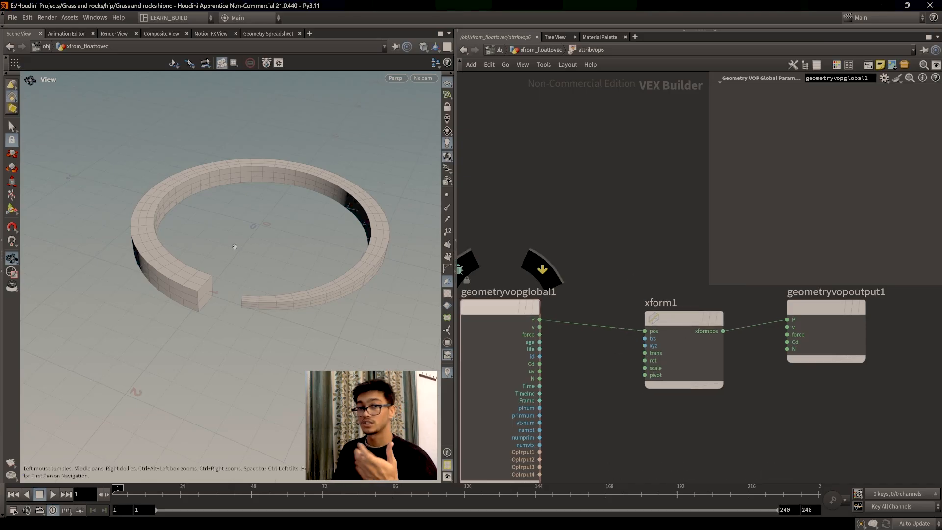
click(684, 344)
middle_click(683, 350)
drag(683, 350, 687, 337)
middle_drag(598, 425, 612, 395)
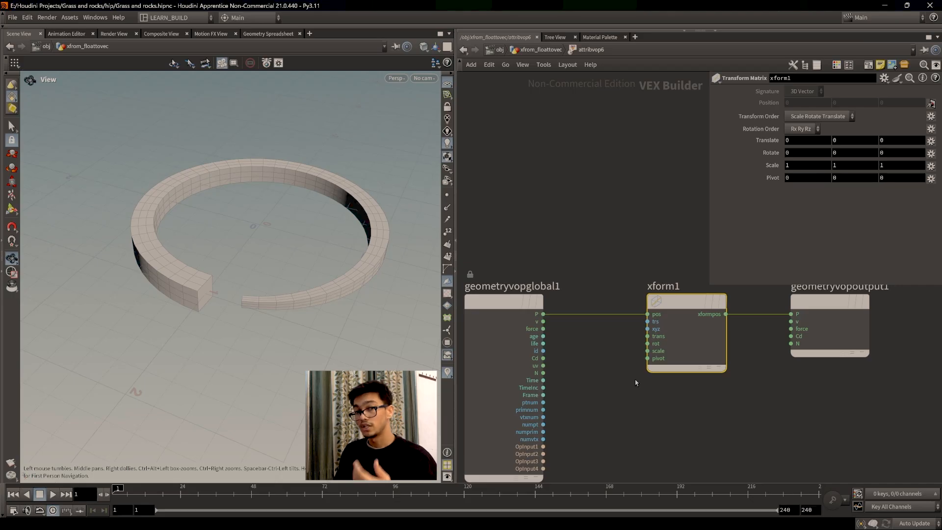
- Move the Transform Matrix node farther from the global parameters node to make room between them
drag(673, 311, 703, 311)
middle_drag(654, 402, 681, 347)
click(669, 362)
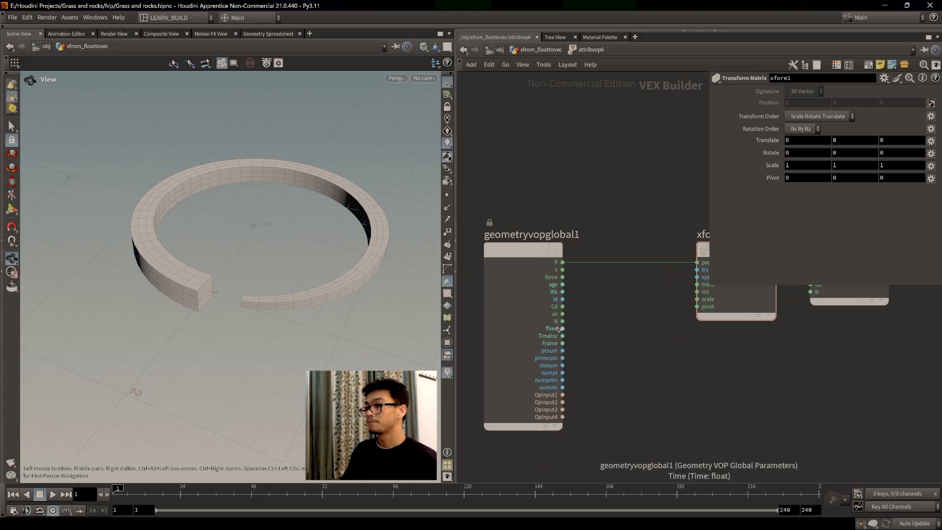
middle_drag(665, 379, 657, 399)
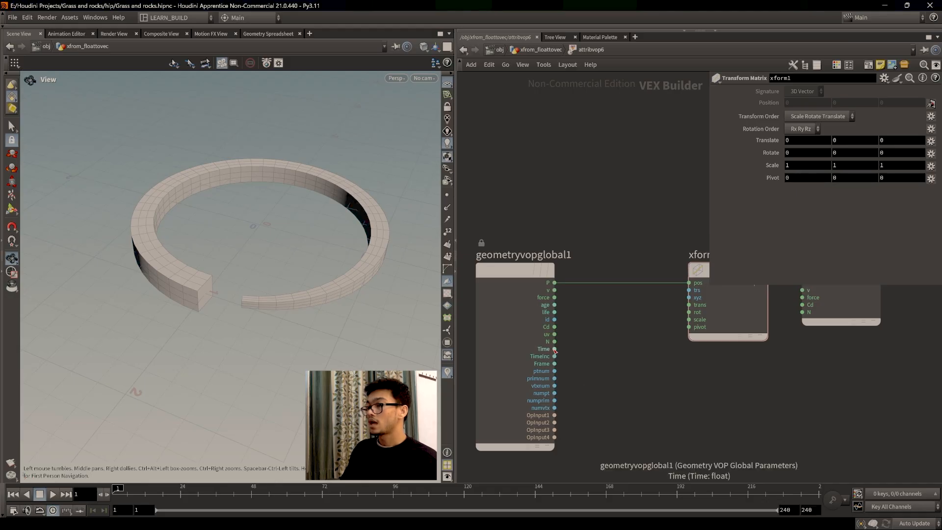
- Try wiring the global Time output directly into the Transform Matrix's rot input, and cut that wire
drag(555, 349, 689, 312)
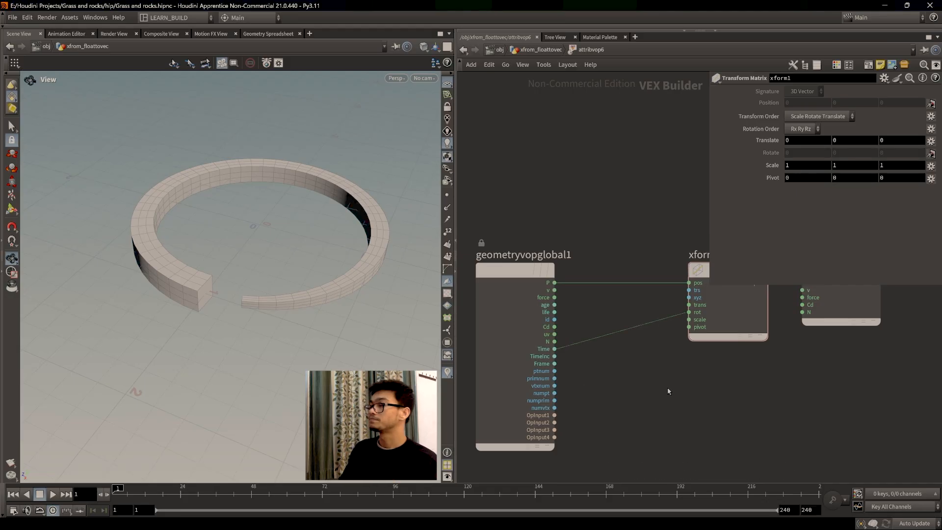
key(y)
drag(601, 333, 612, 346)
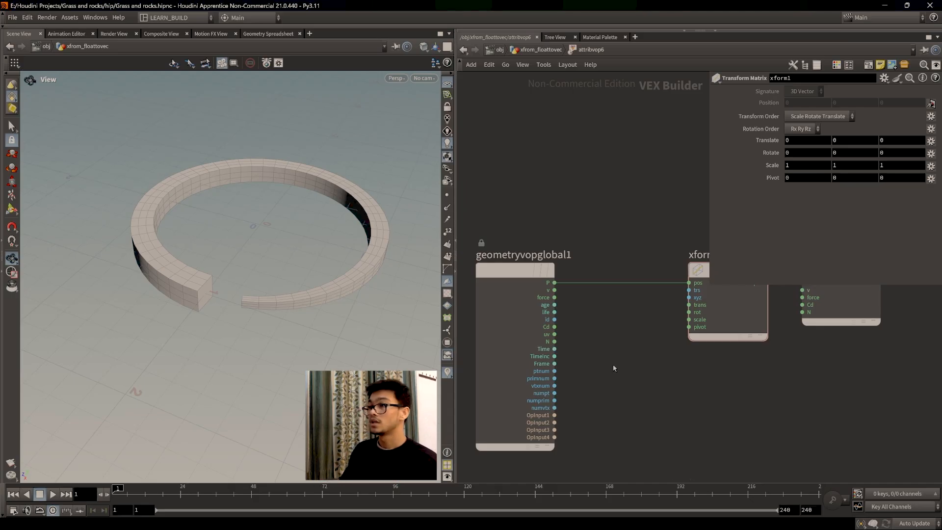
- Scrub the timeline to around frame 24 to illustrate the Time value, and return to frame 1
middle_drag(604, 356, 599, 328)
middle_drag(604, 393, 603, 394)
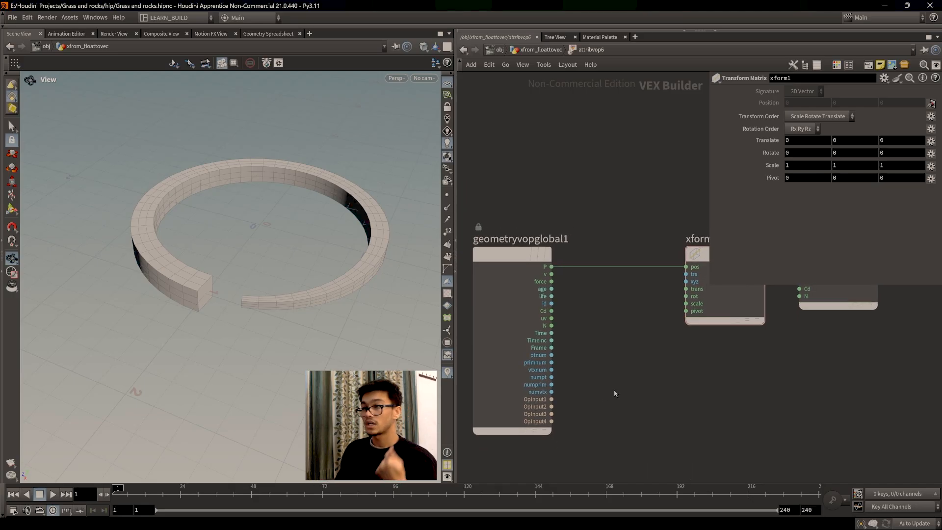
middle_drag(604, 359, 603, 369)
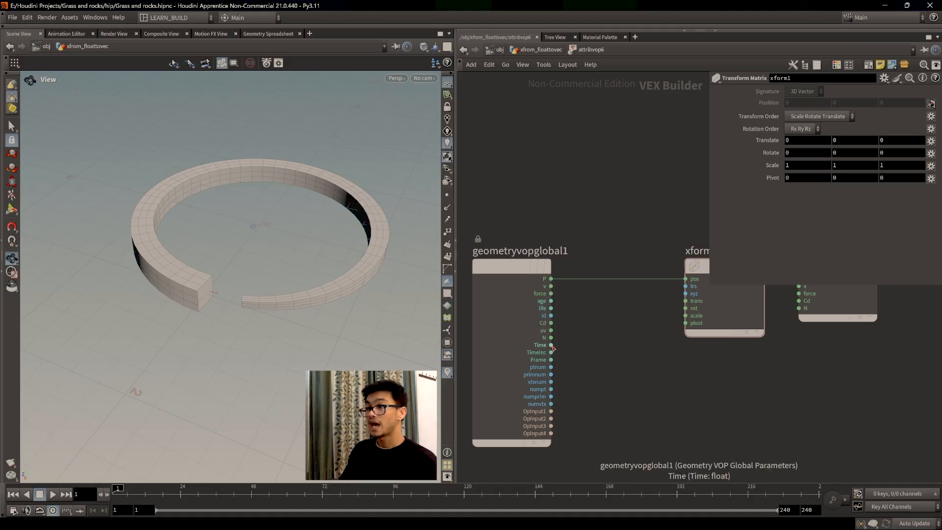
click(140, 493)
drag(140, 494, 178, 500)
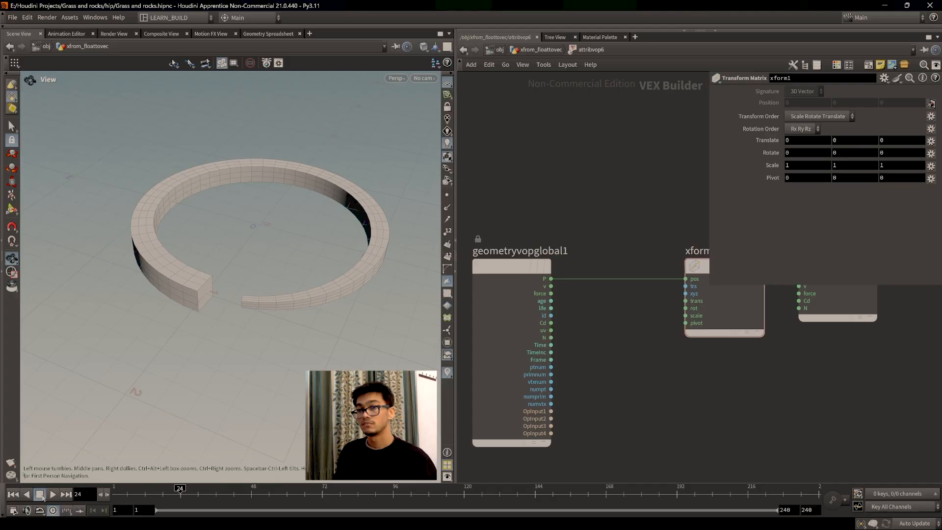
click(186, 494)
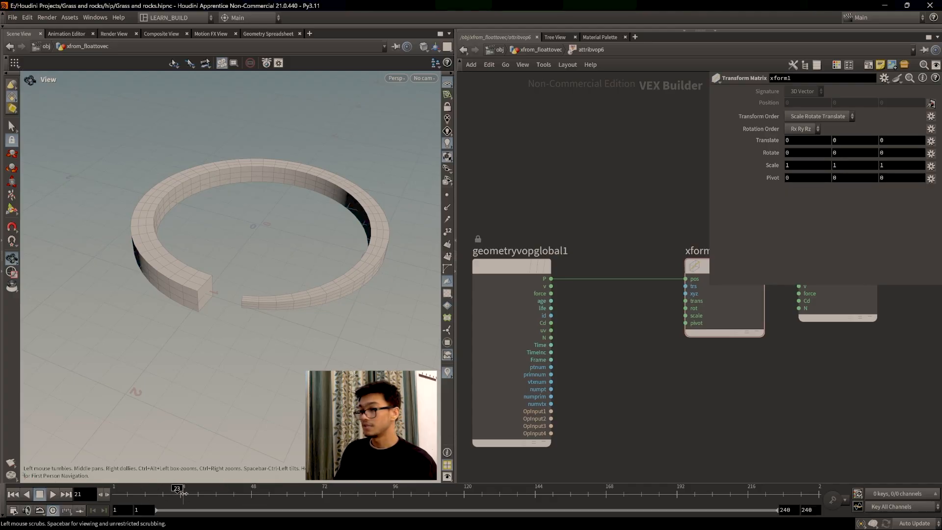
drag(193, 493, 182, 494)
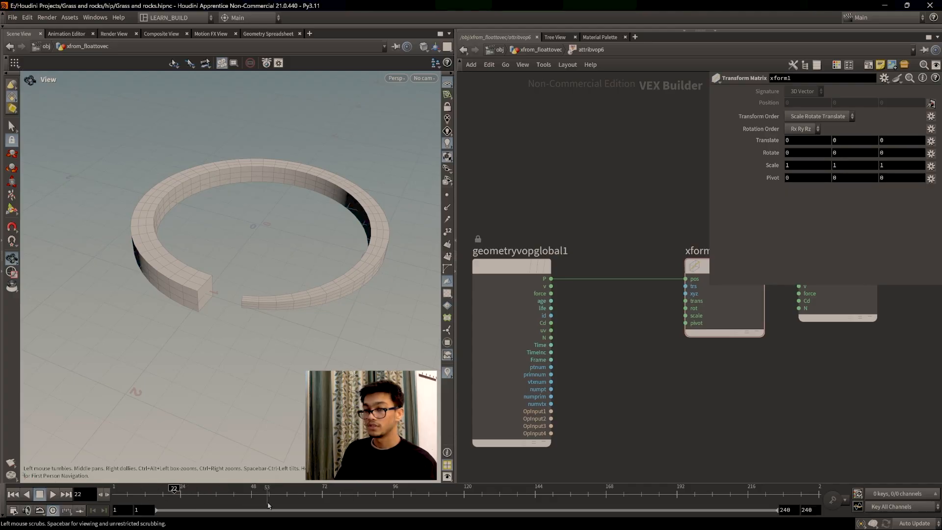
click(165, 493)
drag(167, 504, 114, 502)
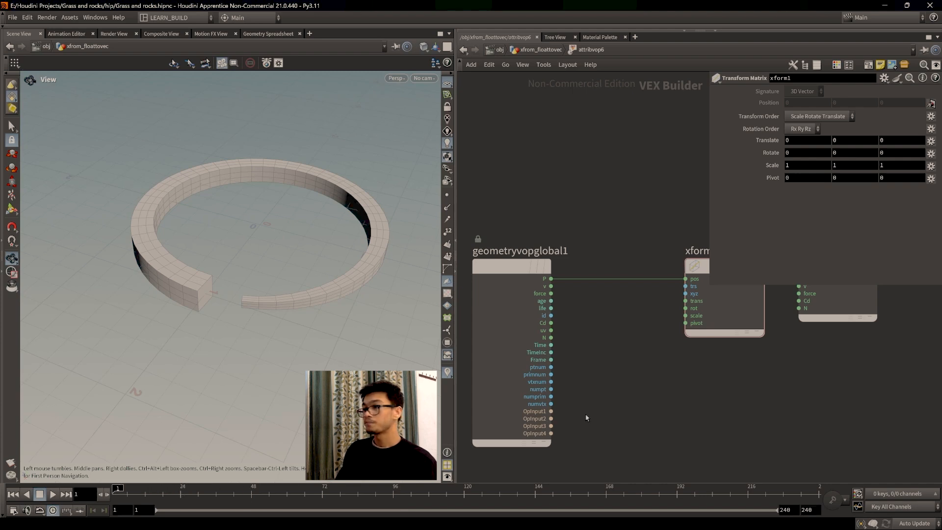
- Add a Float to Vector node between the global parameters and Transform Matrix nodes, slightly below their P connection
middle_drag(595, 377, 600, 394)
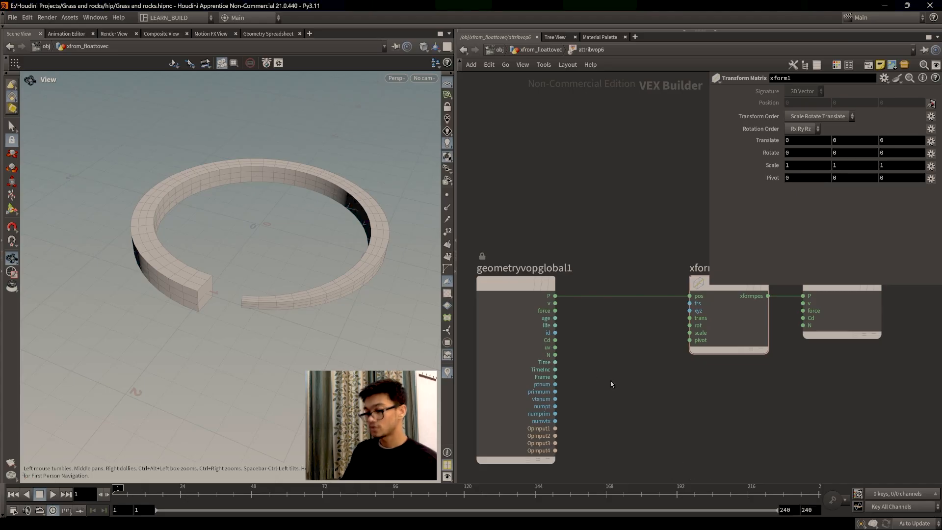
key(Tab)
text(floattove)
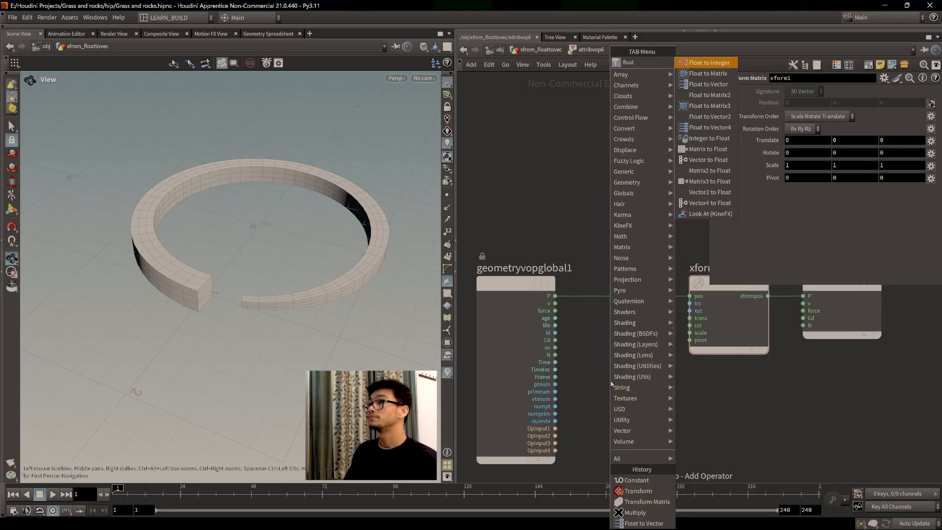
key(Return)
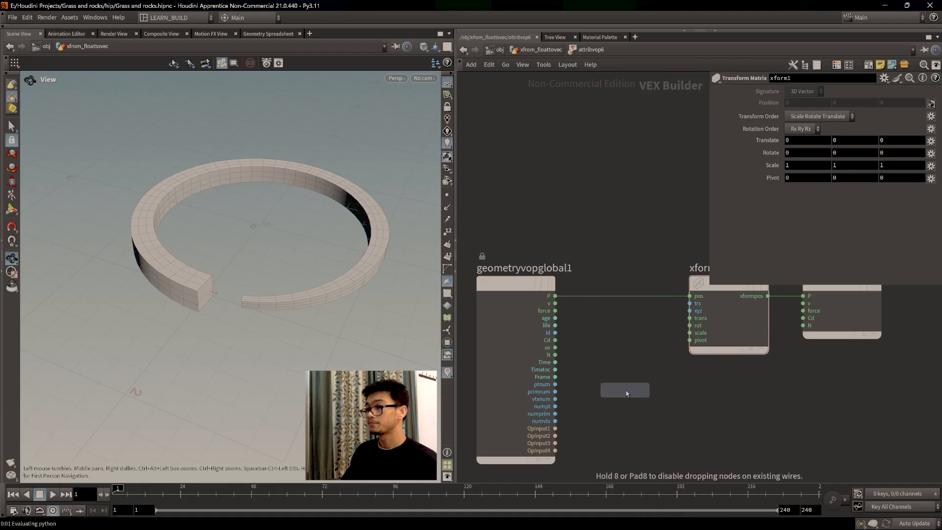
click(609, 387)
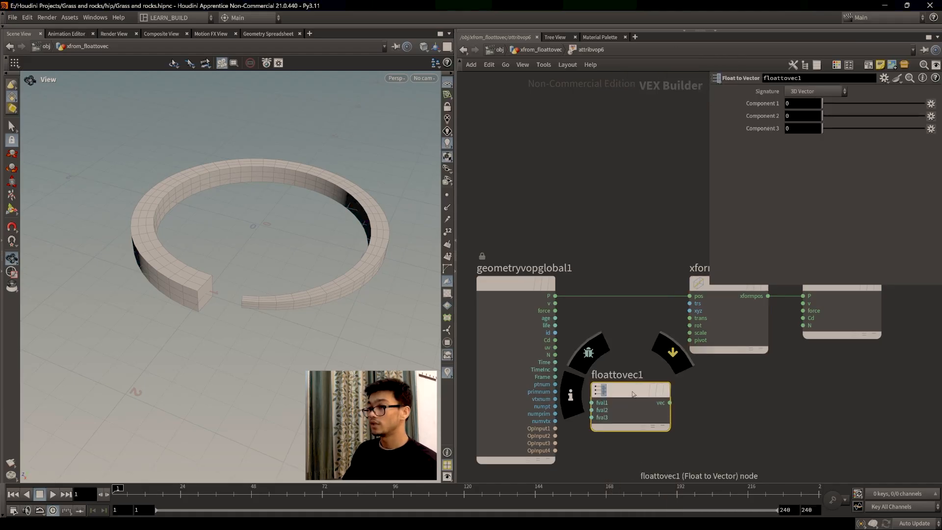
middle_drag(754, 412, 735, 374)
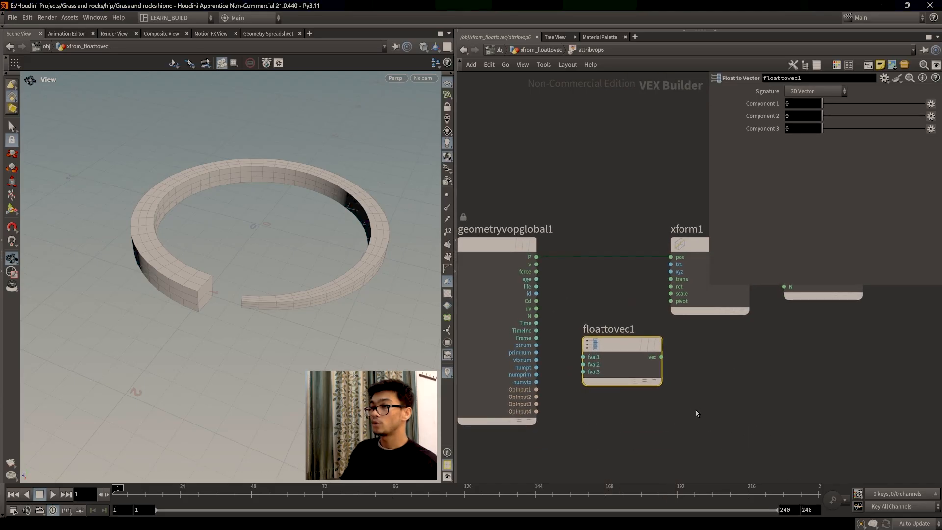
drag(619, 342, 626, 340)
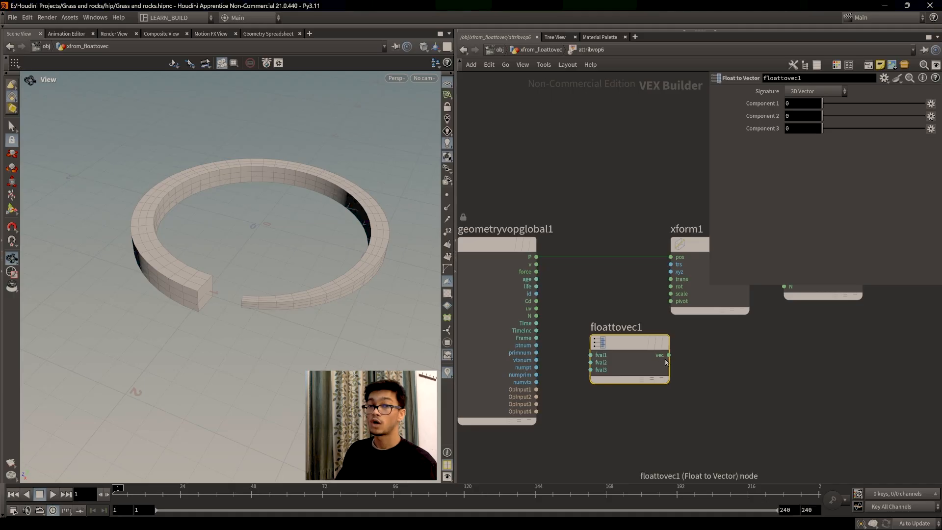
- Connect the global Time output to the Float to Vector node's fval2 input
mouse_move(607, 350)
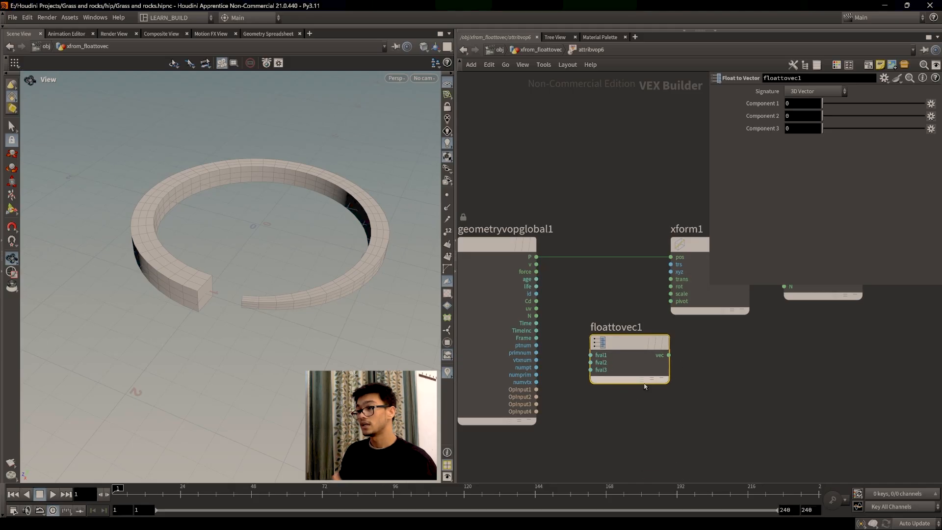
drag(537, 323, 546, 325)
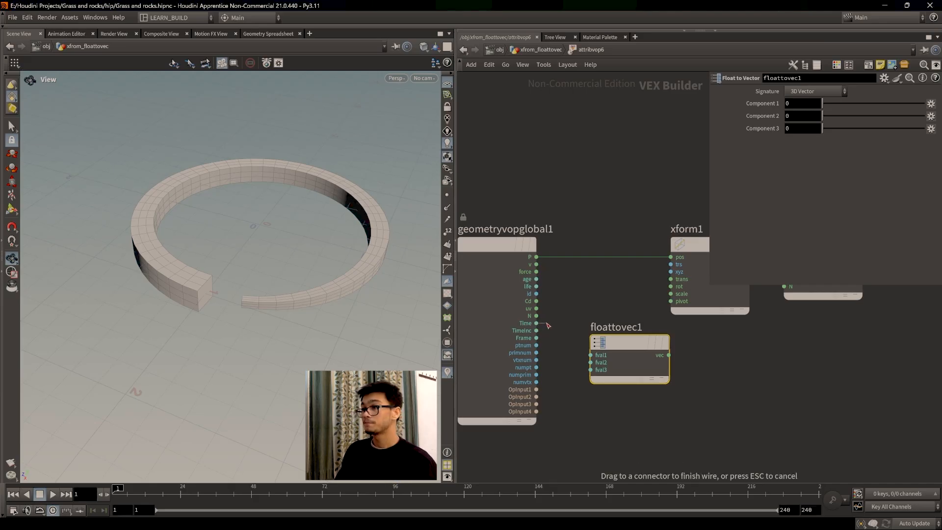
drag(556, 346, 592, 362)
drag(669, 355, 725, 358)
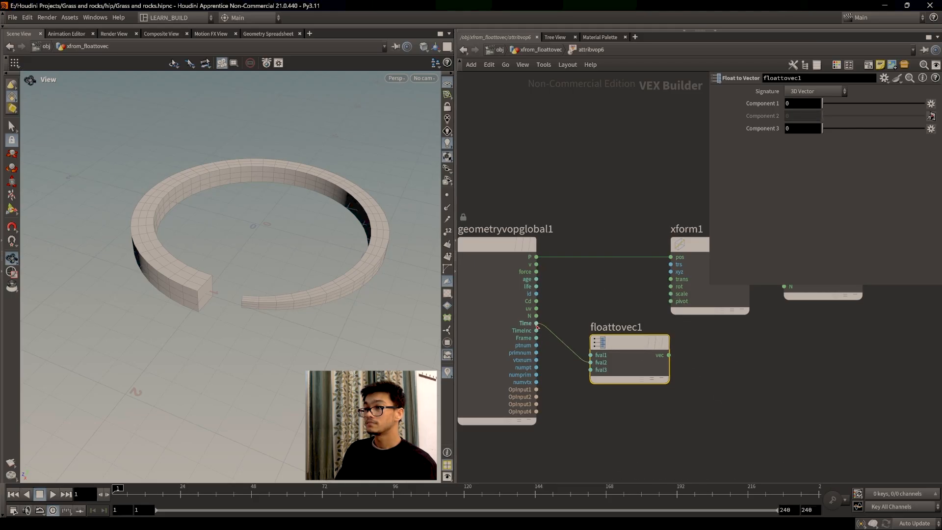
- Scrub the timeline forward to frame 24 and nudge the Float to Vector node slightly
mouse_move(118, 489)
mouse_down()
mouse_move(139, 489)
mouse_move(125, 488)
mouse_up()
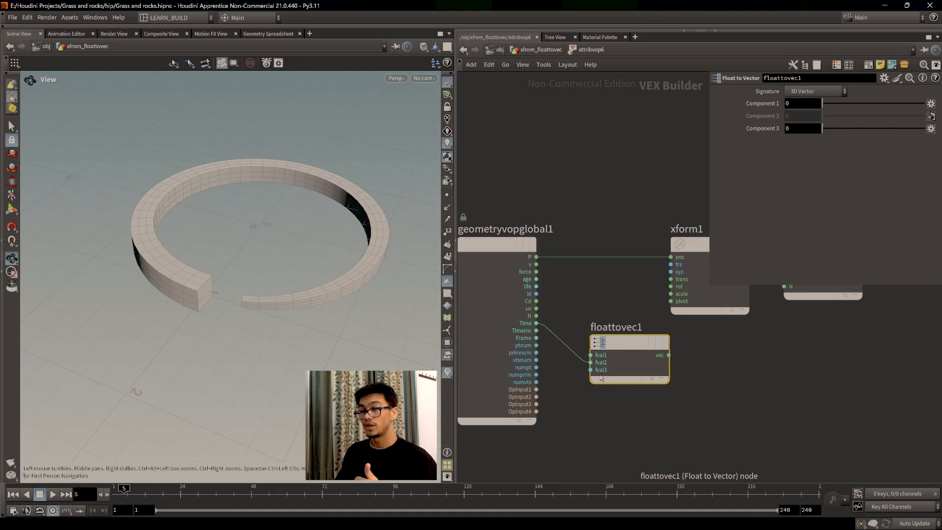
drag(629, 350, 637, 357)
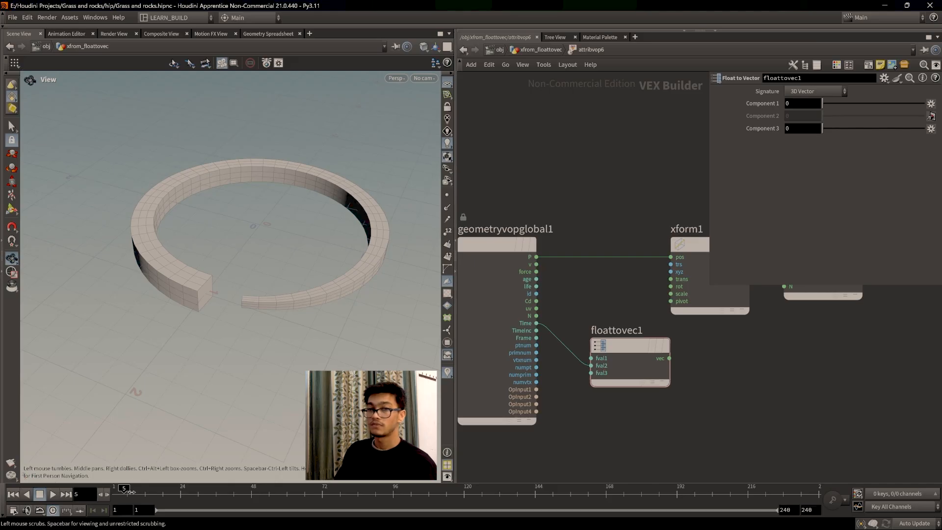
drag(144, 490, 181, 490)
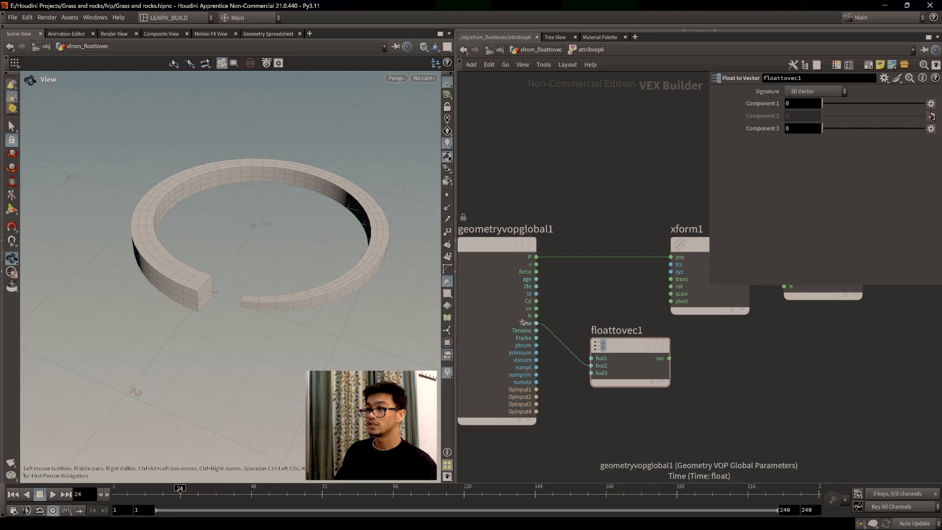
- Connect Time to the Float to Vector's fval1 as well, and wire its vec output into the Transform Matrix's rot input
drag(536, 323, 591, 359)
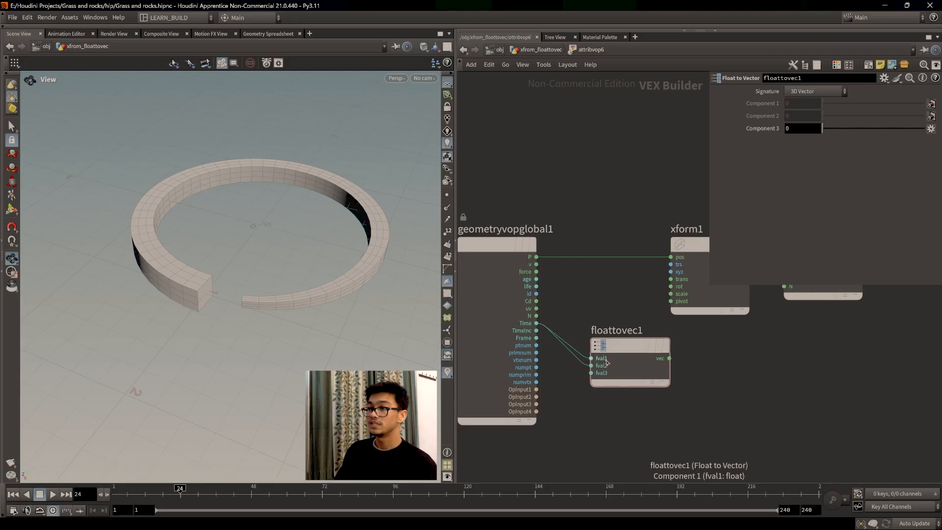
mouse_move(669, 416)
middle_down()
mouse_move(658, 433)
mouse_move(686, 415)
middle_up()
drag(603, 379, 580, 374)
middle_drag(718, 391, 708, 409)
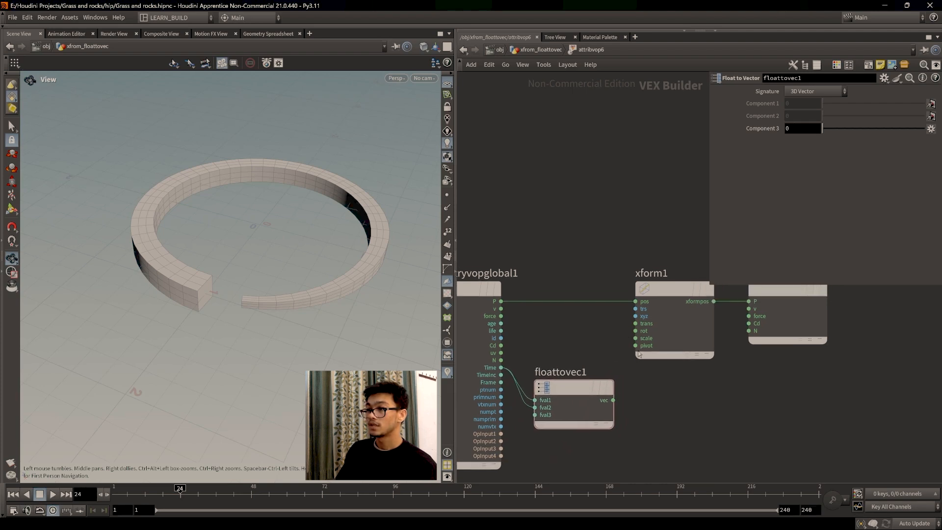
middle_drag(658, 437, 670, 402)
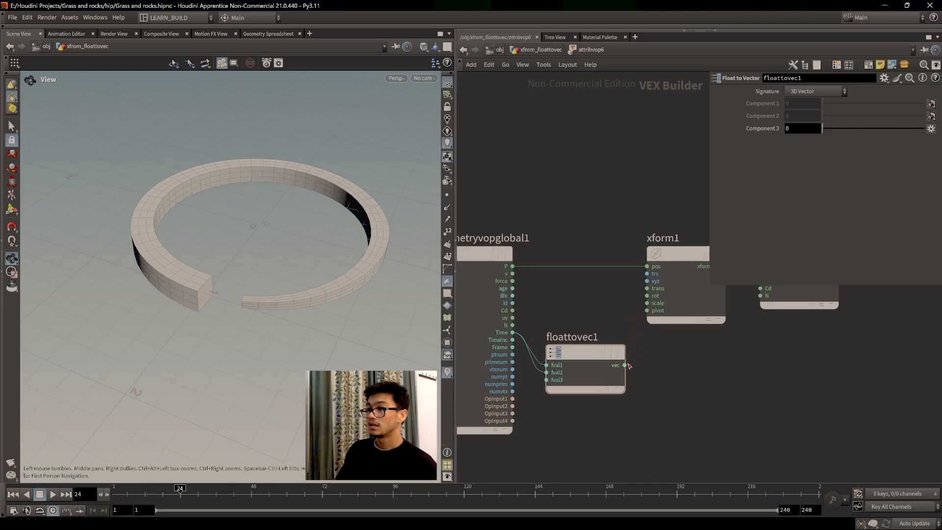
drag(625, 365, 647, 295)
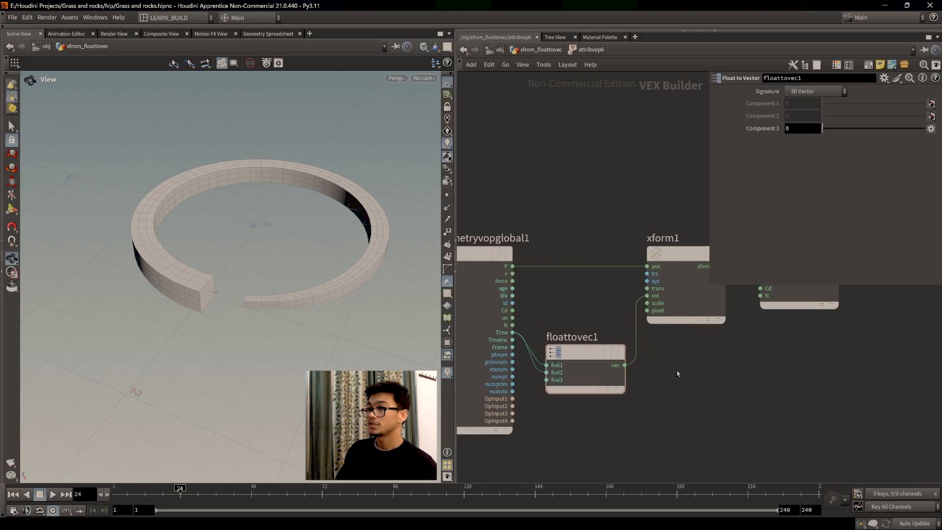
- Adjust the Float to Vector and Transform Matrix positions, scrub to frame 41 to check the rotation, and select the Transform Matrix
middle_drag(677, 371, 680, 378)
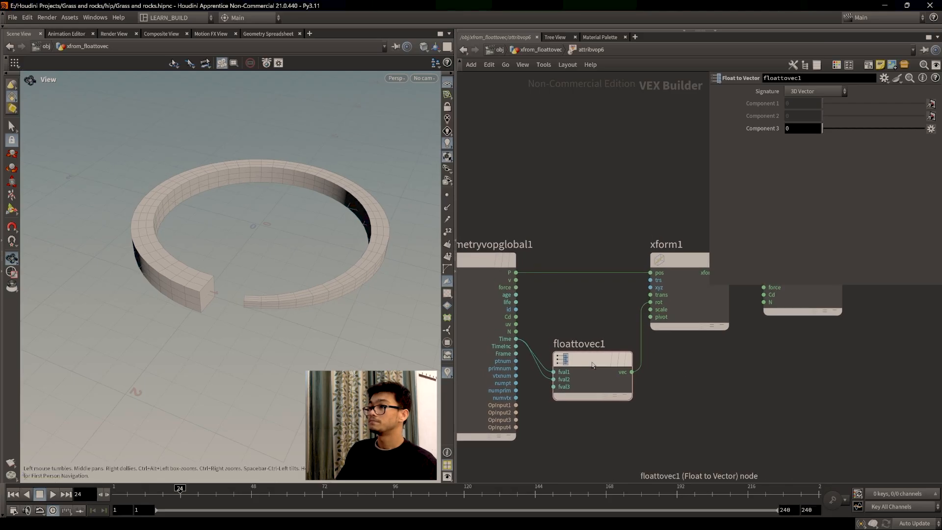
drag(590, 367, 610, 375)
middle_drag(731, 377, 714, 357)
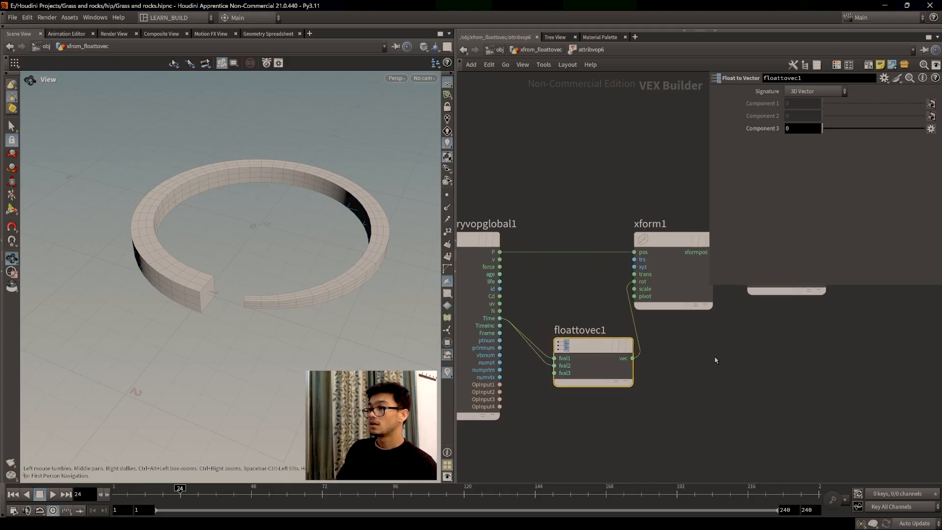
scroll(715, 357, down, 2)
drag(693, 270, 696, 265)
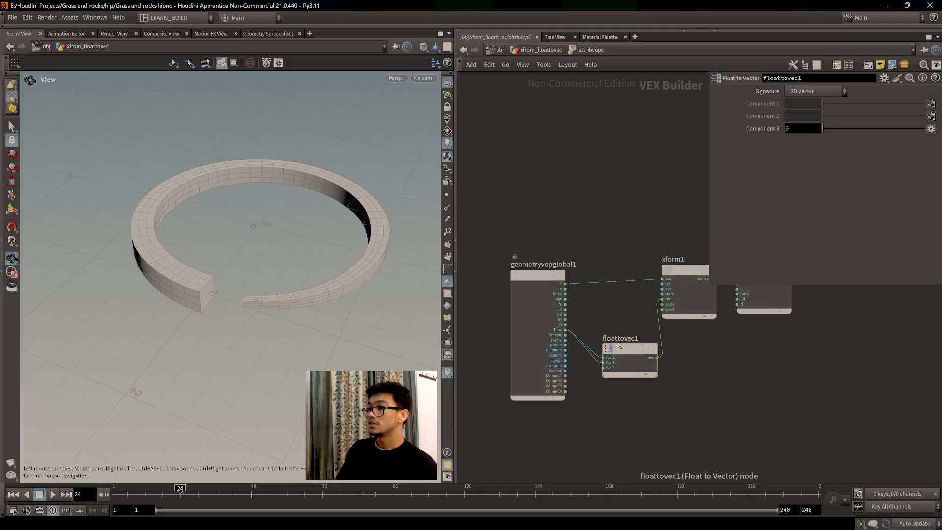
scroll(706, 382, up, 2)
drag(183, 490, 231, 490)
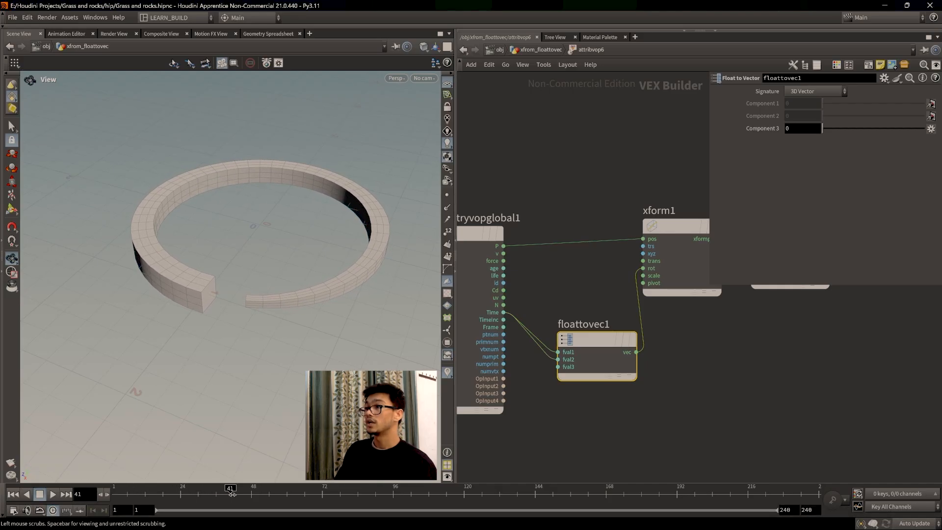
click(685, 259)
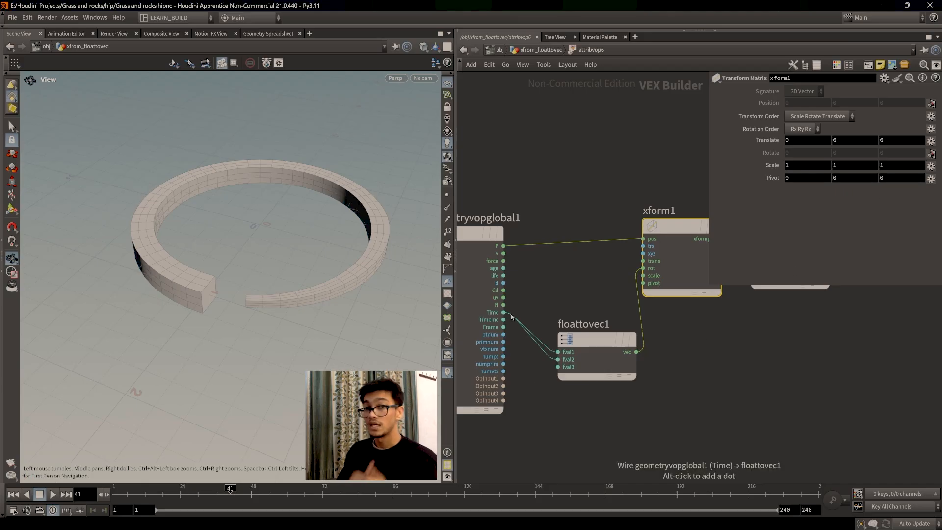
- Spread the VOP nodes farther apart and cut the Time wire to fval1, keeping only the fval2 connection
drag(581, 339, 581, 333)
middle_drag(751, 352, 758, 410)
drag(485, 310, 482, 247)
drag(633, 393, 645, 389)
drag(659, 351, 675, 311)
drag(826, 287, 878, 288)
middle_drag(607, 395, 638, 405)
mouse_move(638, 405)
mouse_down()
mouse_move(651, 391)
mouse_move(617, 398)
mouse_up()
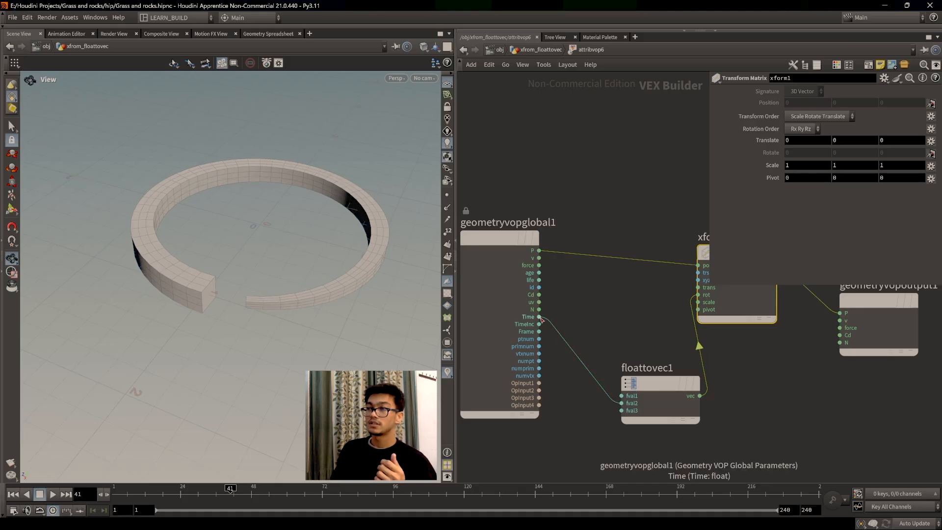
- Move the Float to Vector node slightly up and closer to the global parameters node, clear of the Transform Matrix
middle_drag(592, 335, 605, 343)
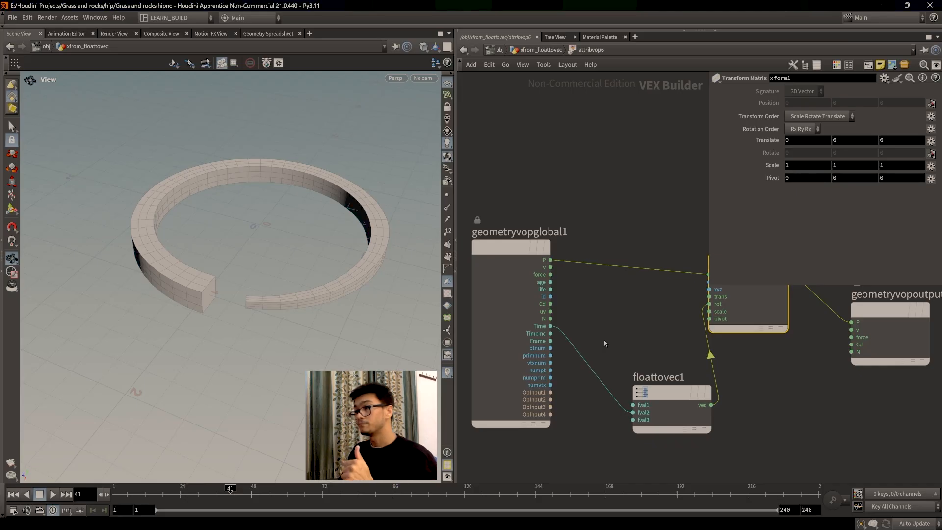
mouse_move(677, 390)
drag(678, 390, 664, 377)
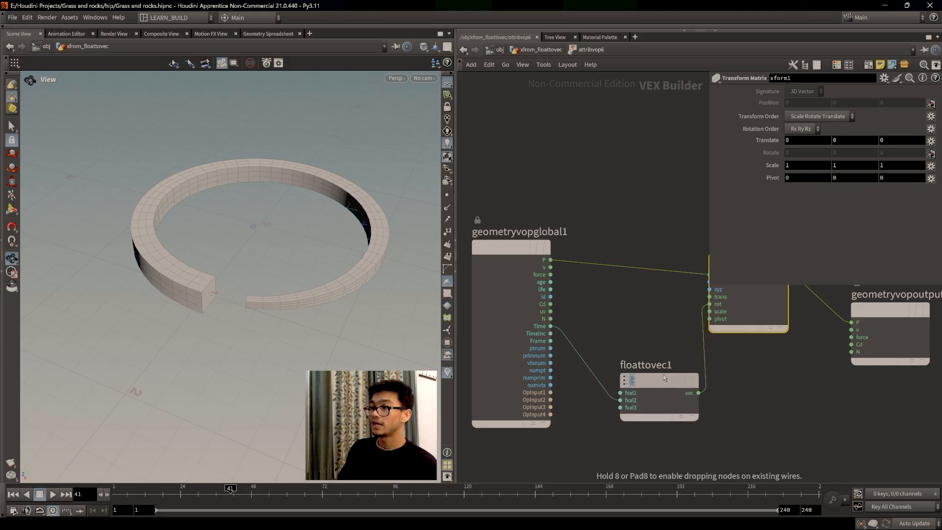
middle_drag(715, 310, 705, 356)
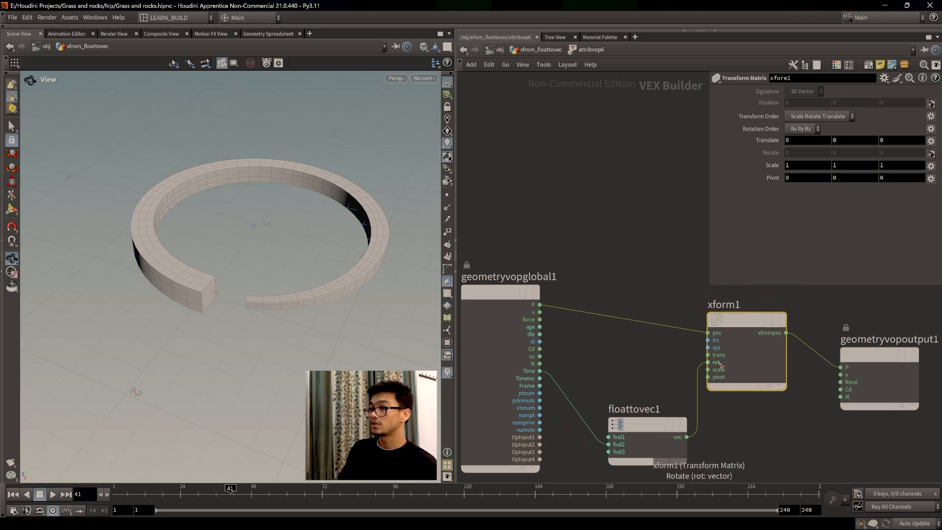
- Nudge the Float to Vector node upward, play the ring's rotation, and return to frame 1
drag(638, 425, 635, 406)
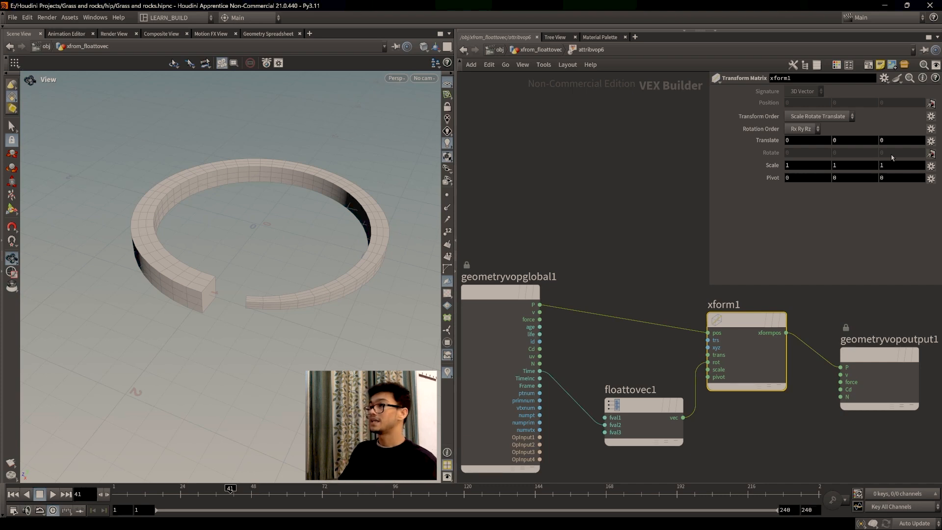
drag(639, 430, 637, 422)
middle_drag(709, 452, 710, 394)
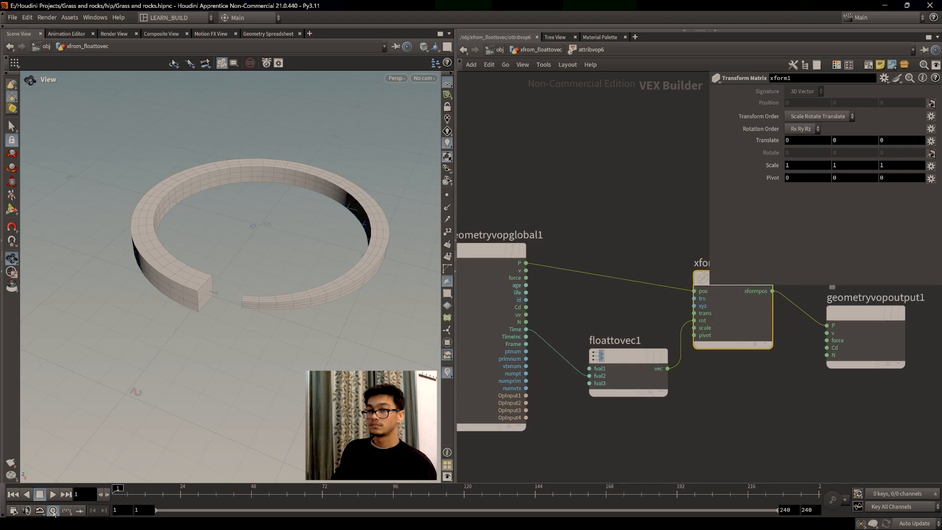
click(54, 512)
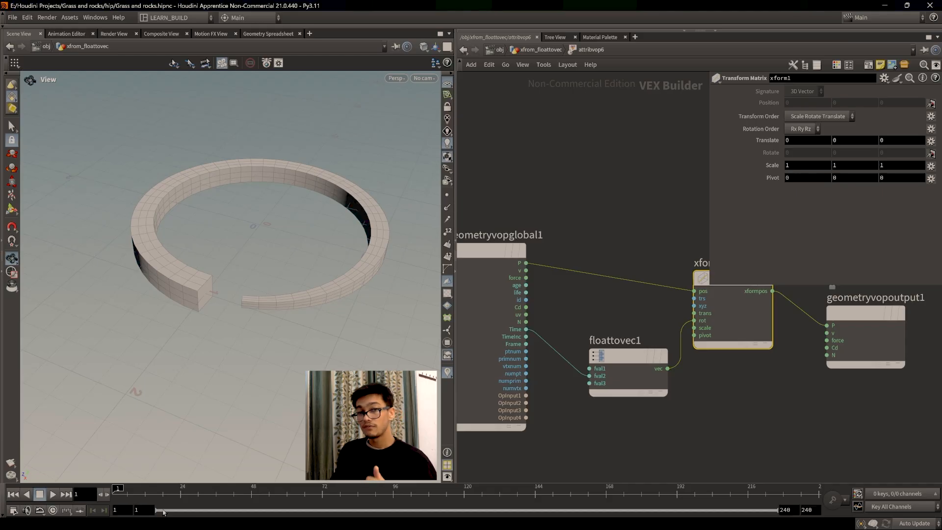
click(53, 494)
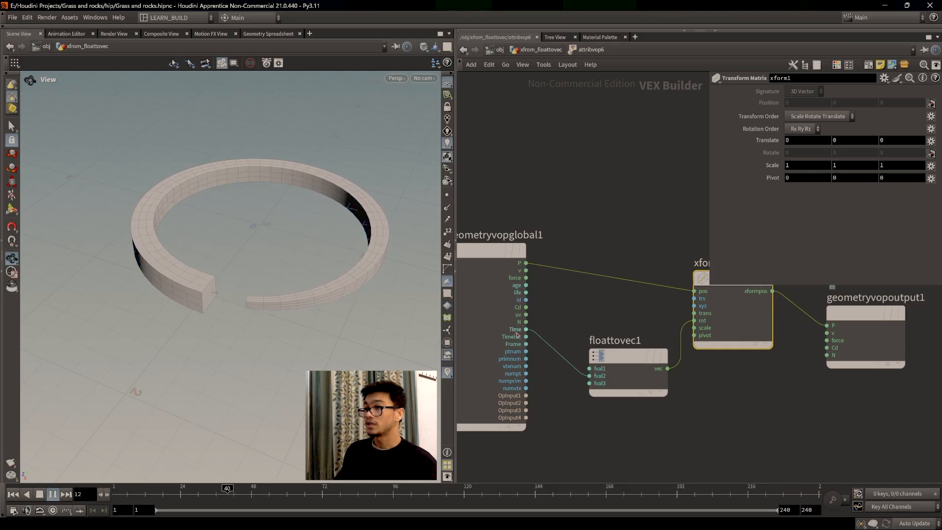
drag(158, 498, 109, 495)
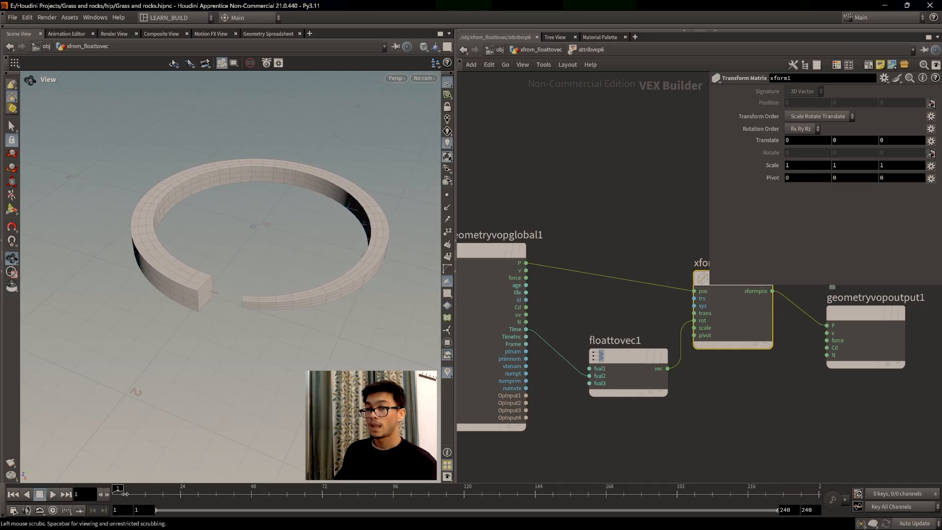
- Replay the ring's rotation, scrub back to frame 3, and shift the Float to Vector node slightly closer to the global parameters node
drag(628, 356, 634, 344)
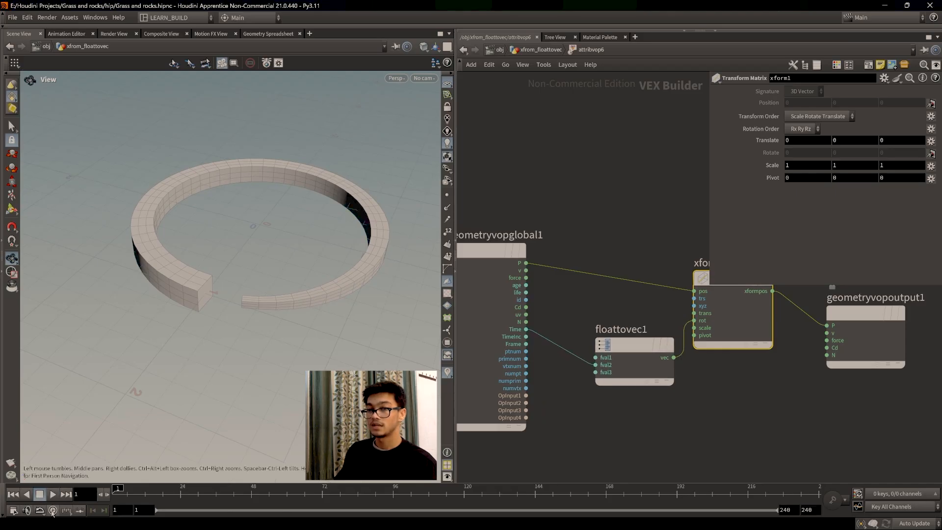
click(53, 494)
drag(207, 491, 117, 492)
mouse_move(621, 353)
mouse_down()
mouse_move(614, 343)
mouse_move(628, 353)
mouse_up()
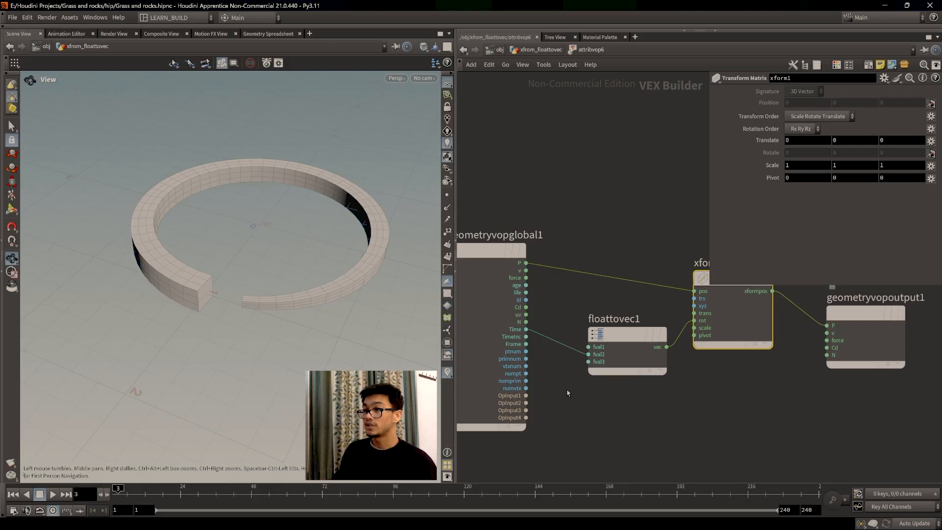
mouse_move(609, 349)
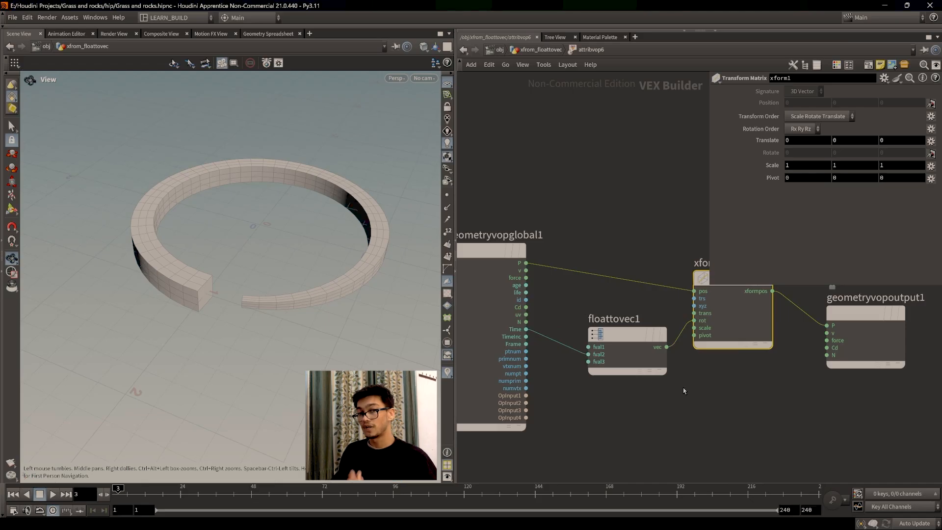
- Spread the Float to Vector, Transform Matrix and output nodes apart to leave room before the rot input
middle_drag(759, 363, 739, 403)
drag(712, 351, 756, 351)
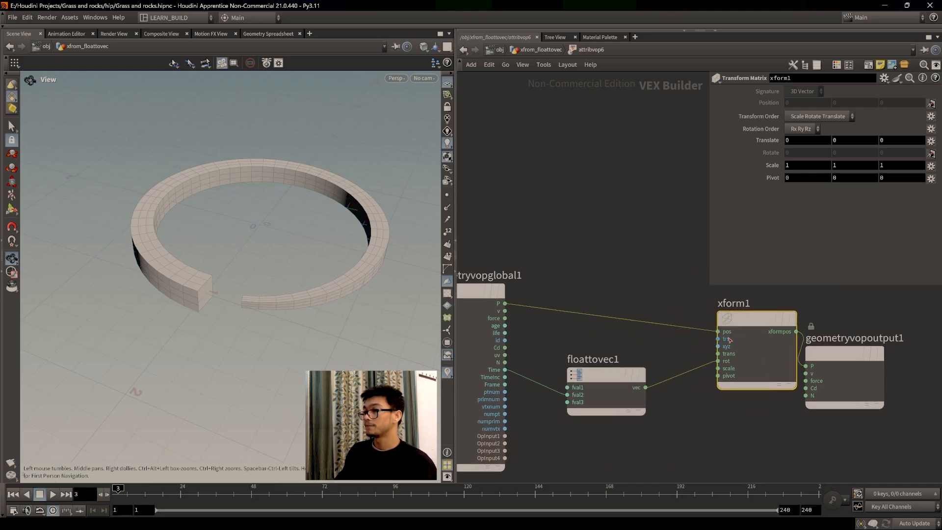
middle_drag(656, 417, 650, 369)
drag(604, 344, 576, 346)
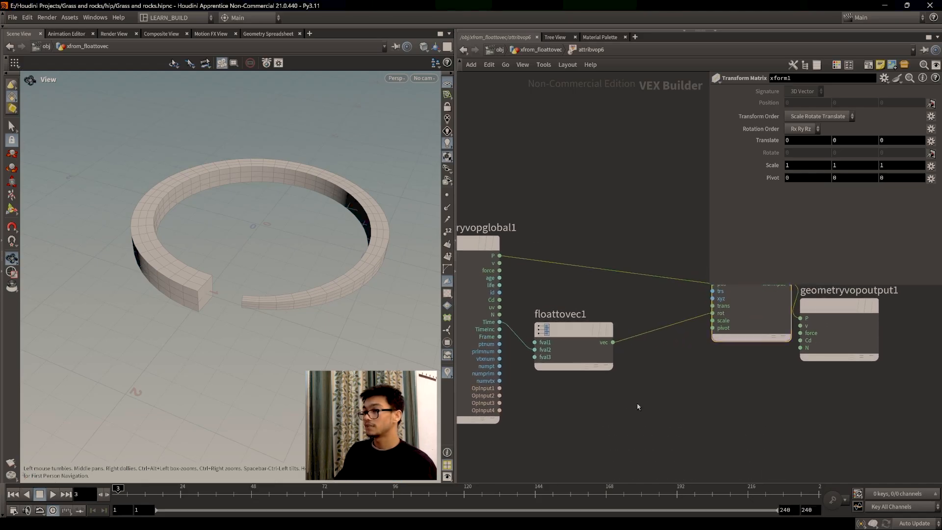
middle_drag(683, 414, 681, 395)
middle_drag(767, 388, 733, 446)
drag(804, 357, 882, 331)
middle_drag(627, 444, 714, 401)
- Add a Multiply node and place it between the Float to Vector and Transform Matrix, slightly below them
key(Tab)
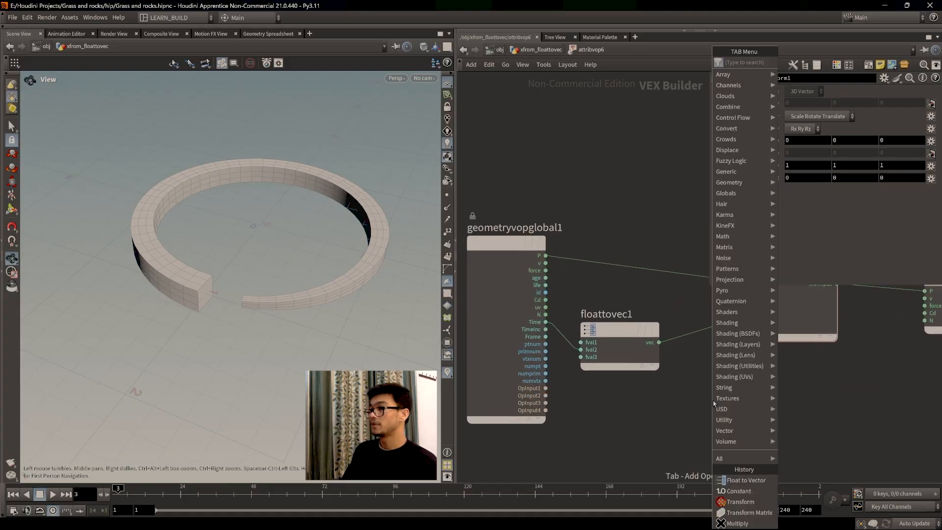
text(multi)
key(Return)
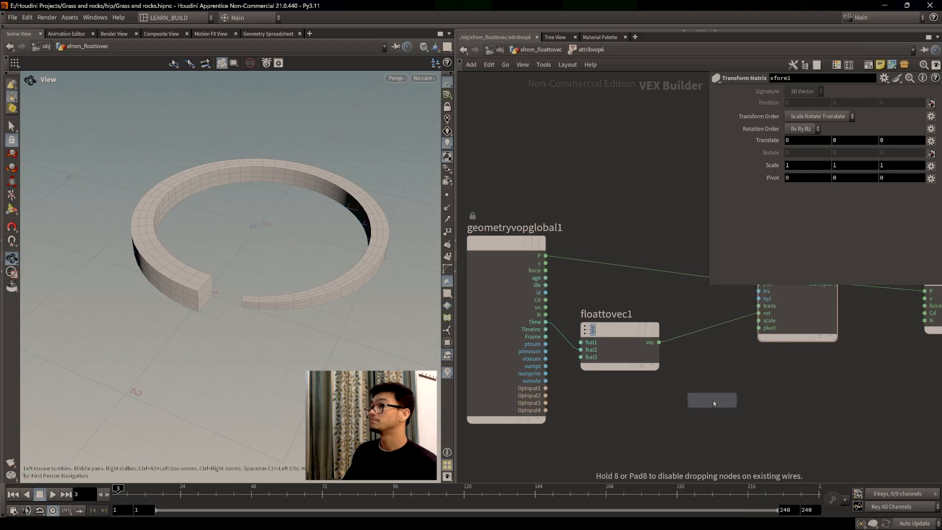
click(742, 397)
middle_drag(829, 457, 795, 450)
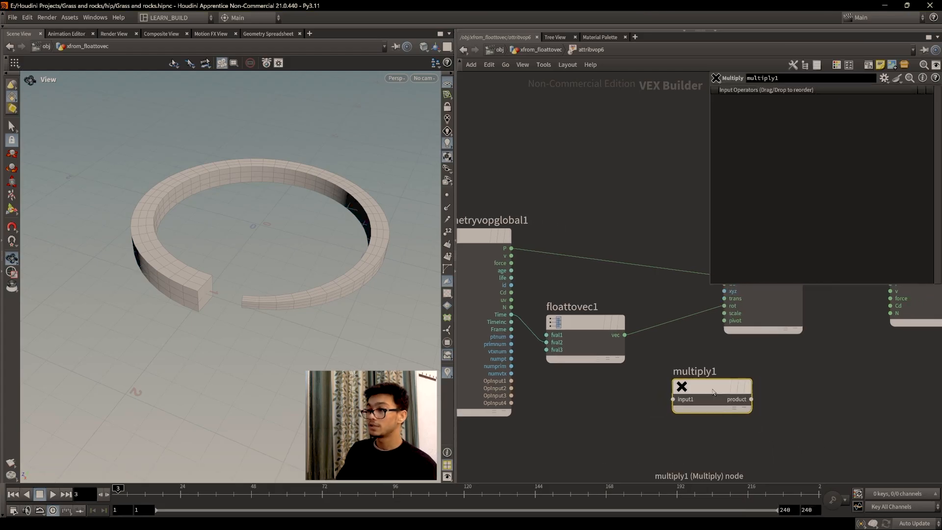
drag(702, 390, 704, 385)
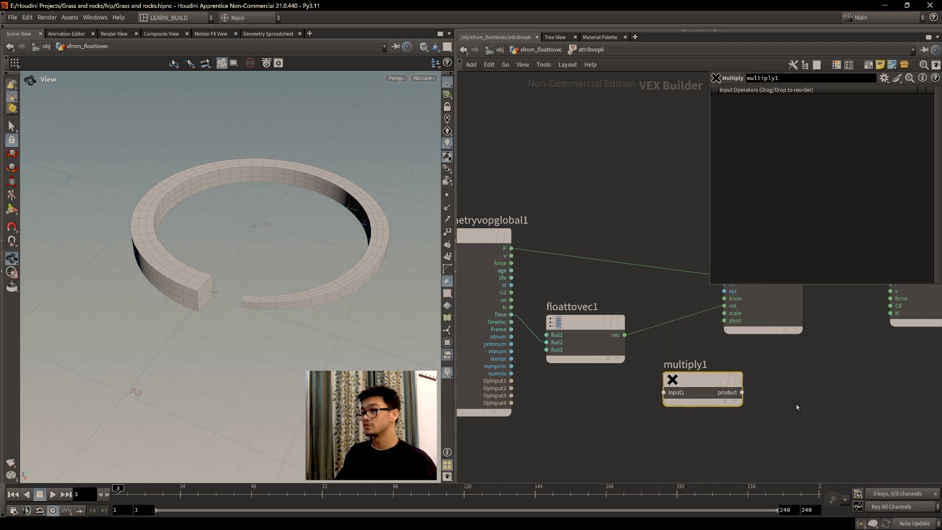
middle_drag(780, 404, 781, 417)
drag(695, 393, 699, 381)
- Wire the Float to Vector's vec output into the Multiply's input1 and the Multiply's product into the Transform Matrix's rot
drag(625, 348, 668, 397)
drag(747, 397, 725, 319)
middle_drag(661, 356, 671, 350)
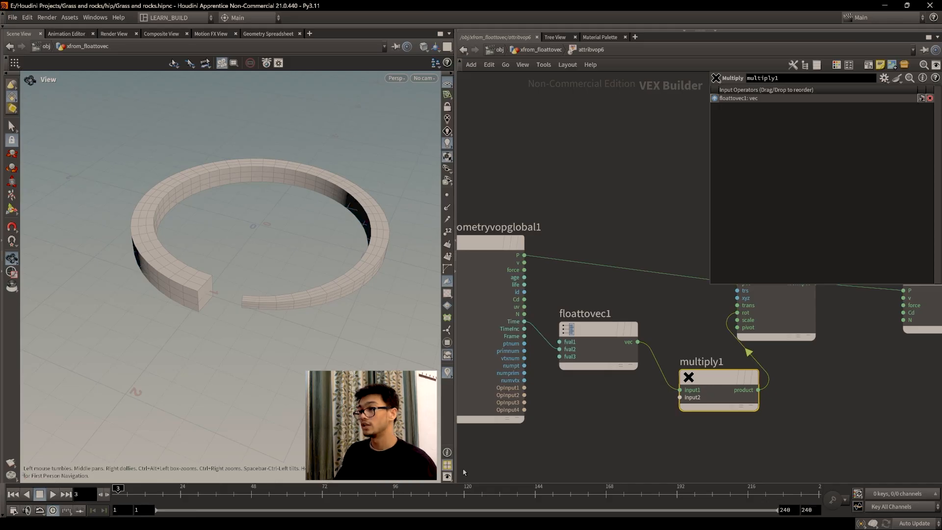
- Add a Constant node below the Float to Vector and connect its Value output to the Multiply's input2
middle_drag(611, 412, 577, 398)
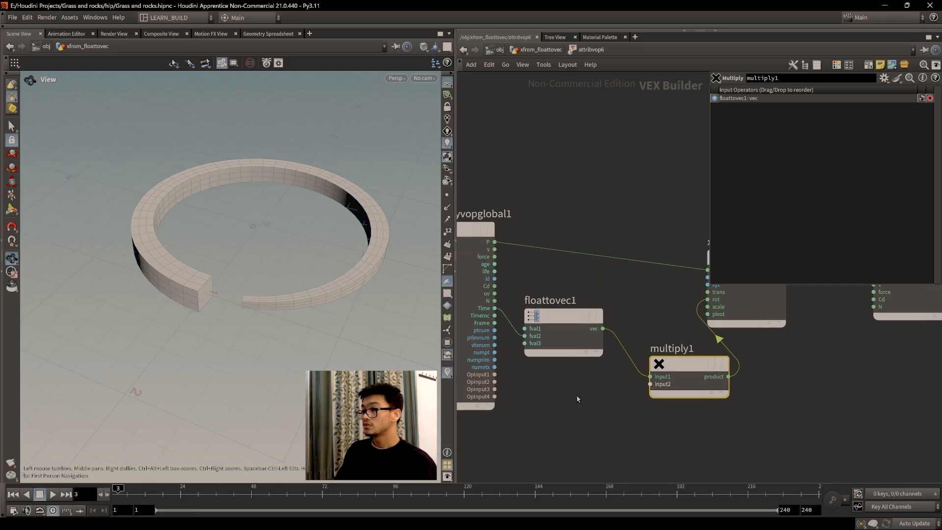
key(Tab)
text(constant)
key(Return)
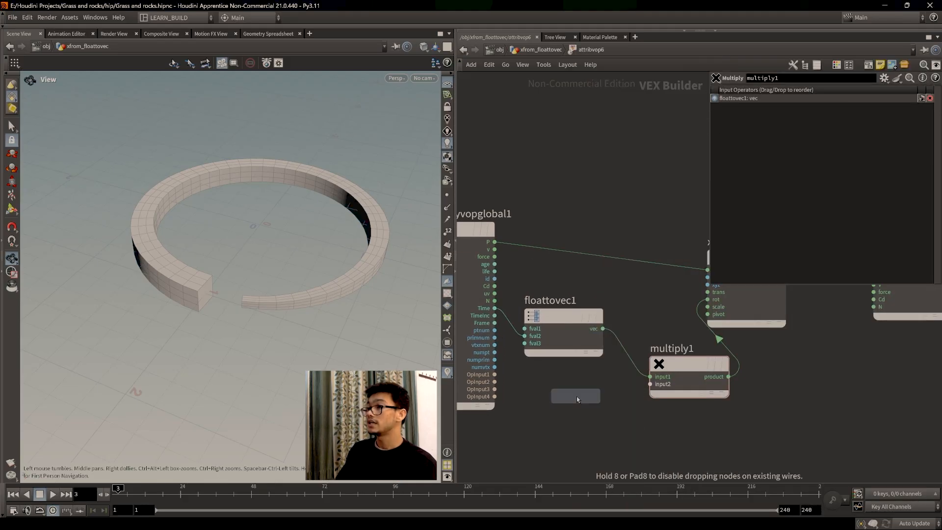
click(587, 431)
drag(625, 441, 651, 384)
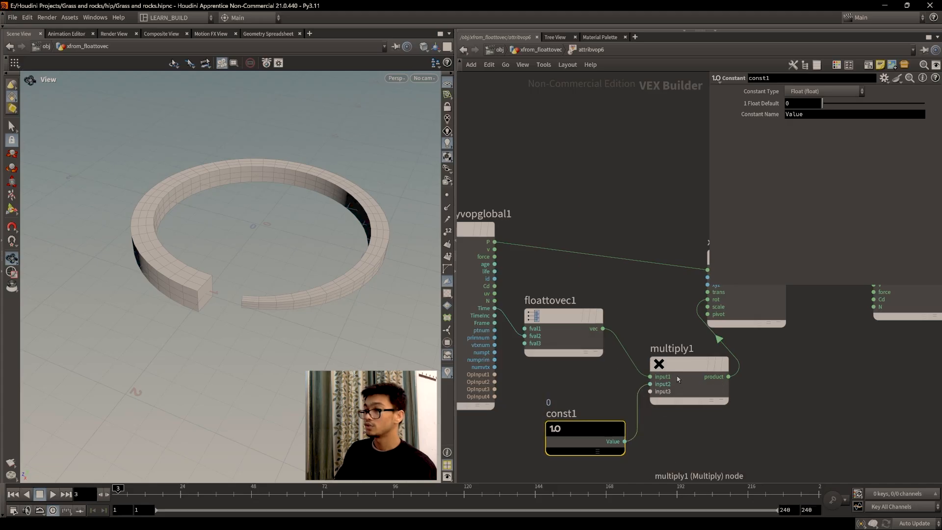
mouse_move(699, 394)
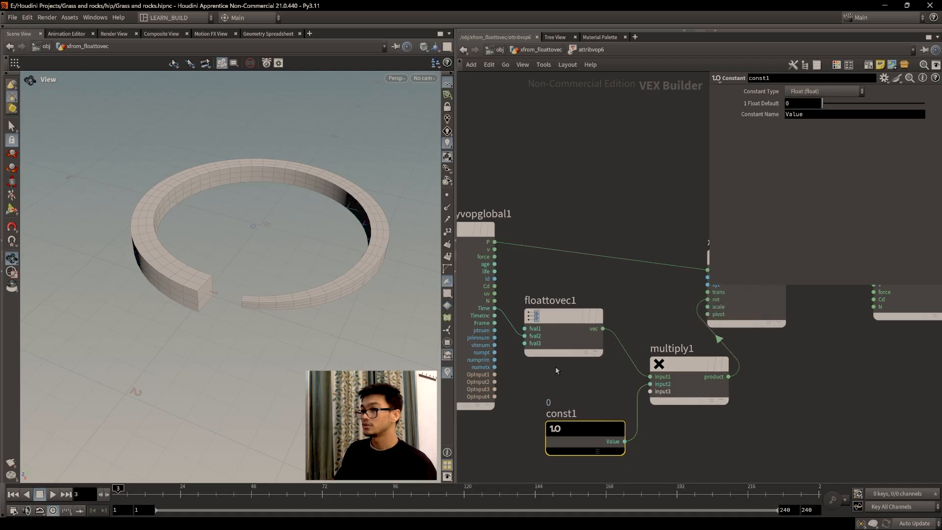
- At frame 10, set the Constant's 1 Float Default to 10 and move the Transform Matrix farther from the Multiply node
drag(117, 495, 139, 494)
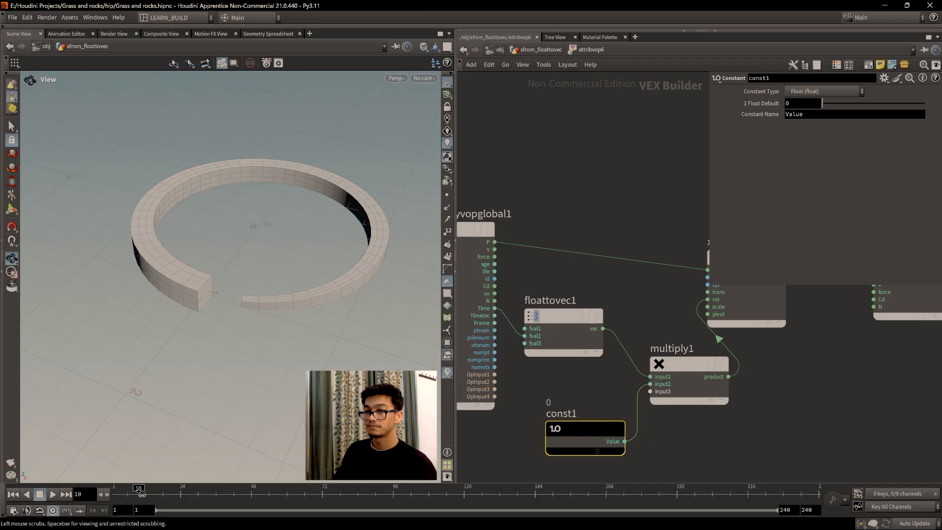
mouse_move(572, 433)
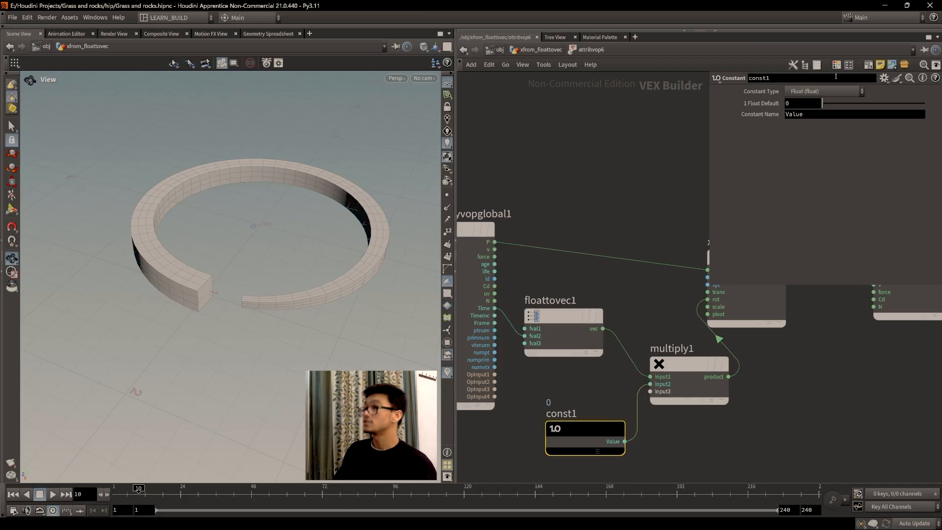
double_click(786, 104)
key(Return)
middle_drag(769, 414, 711, 420)
drag(628, 378, 620, 377)
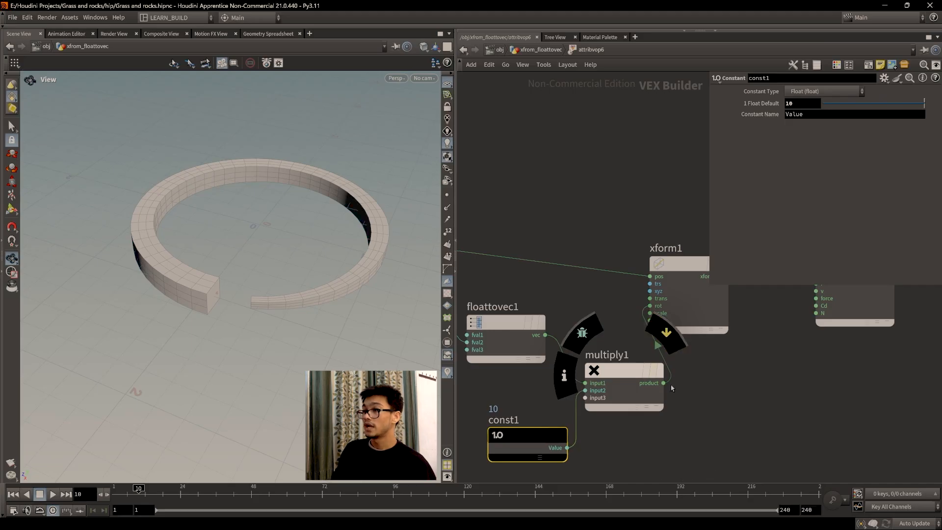
drag(658, 307, 675, 308)
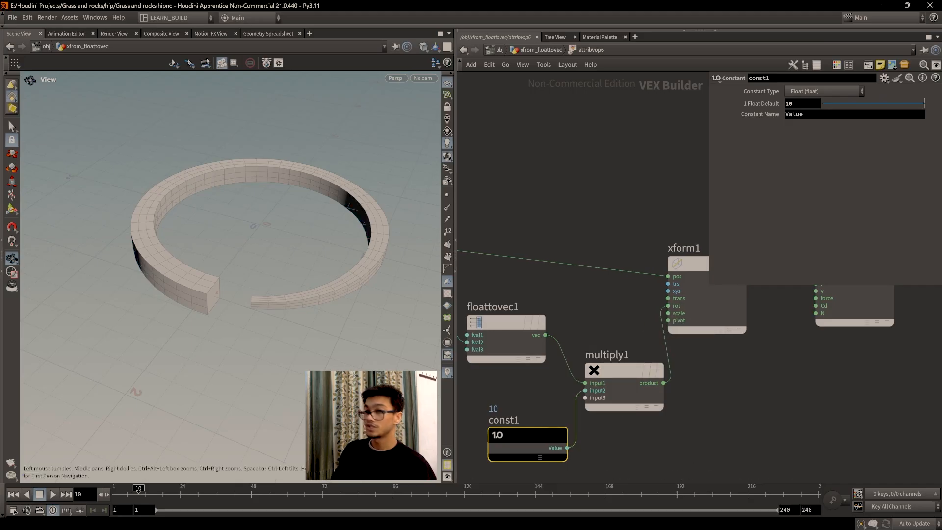
- Play the animation to check the rotation speed with the multiplier, and rewind to frame 1
click(52, 494)
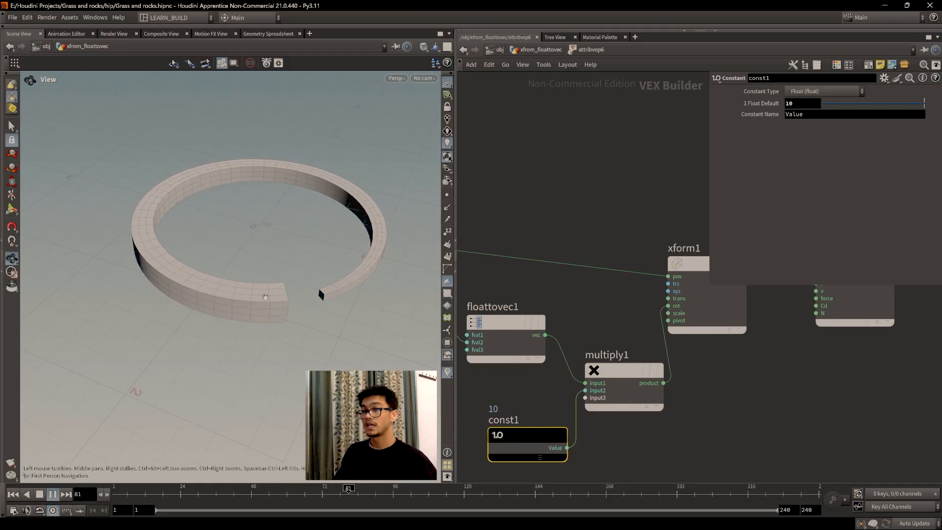
click(126, 489)
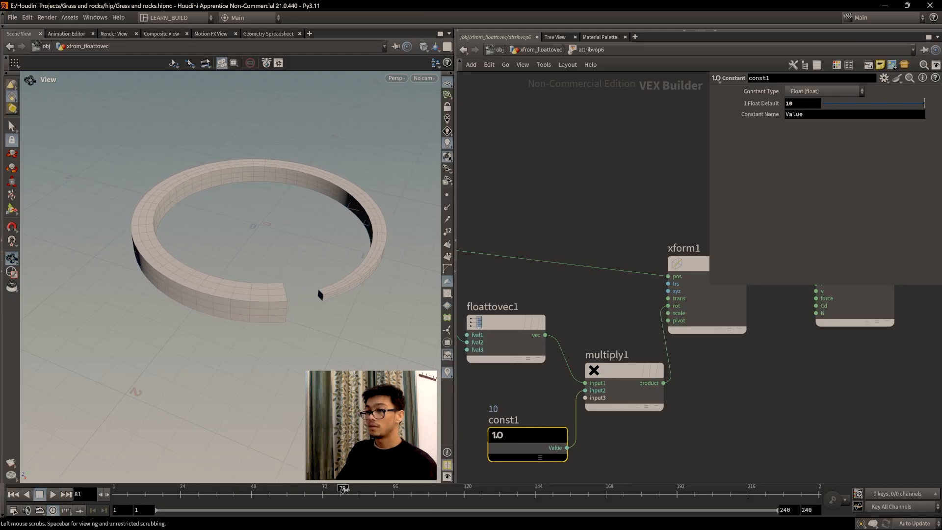
drag(127, 488, 116, 488)
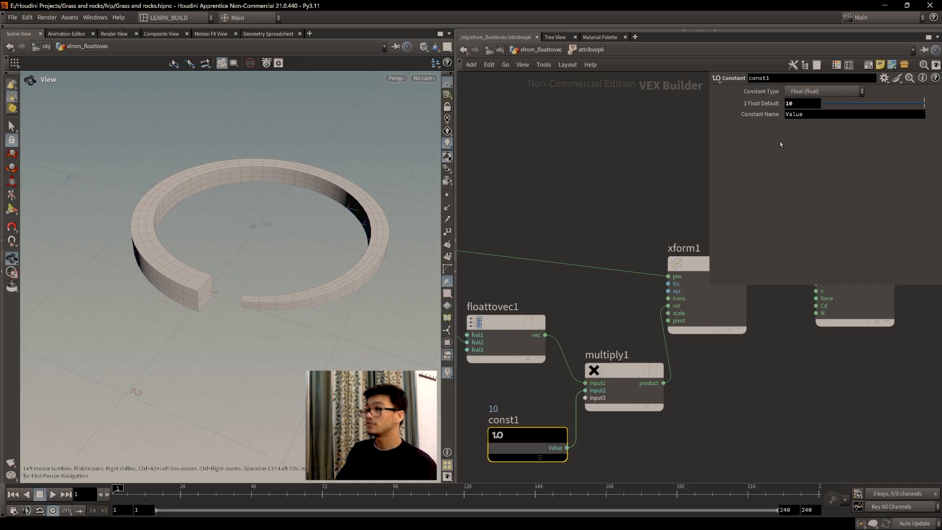
- Set the Constant's 1 Float Default to 100
double_click(788, 103)
text(100)
key(Return)
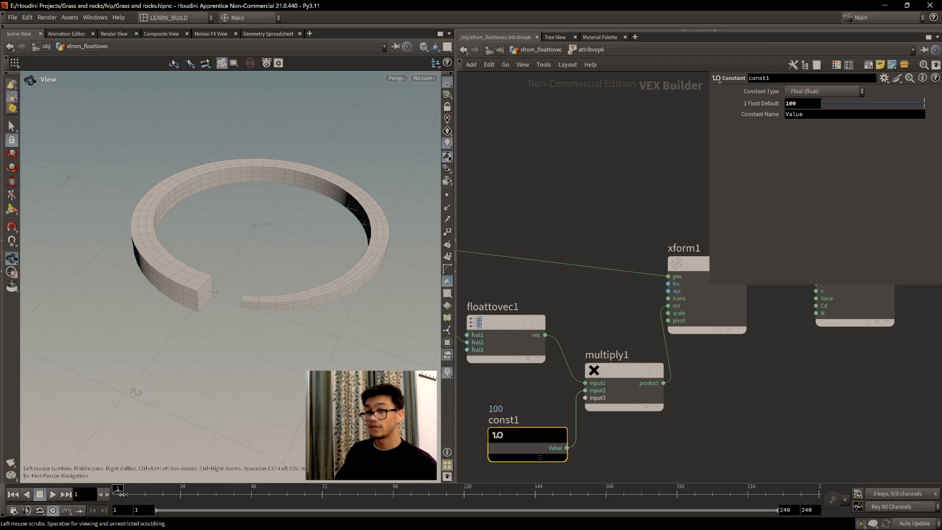
- Move the Constant node up to align it directly beneath the Float to Vector node
scroll(508, 401, down, 1)
middle_drag(509, 396, 629, 360)
scroll(628, 406, down, 1)
scroll(619, 376, up, 2)
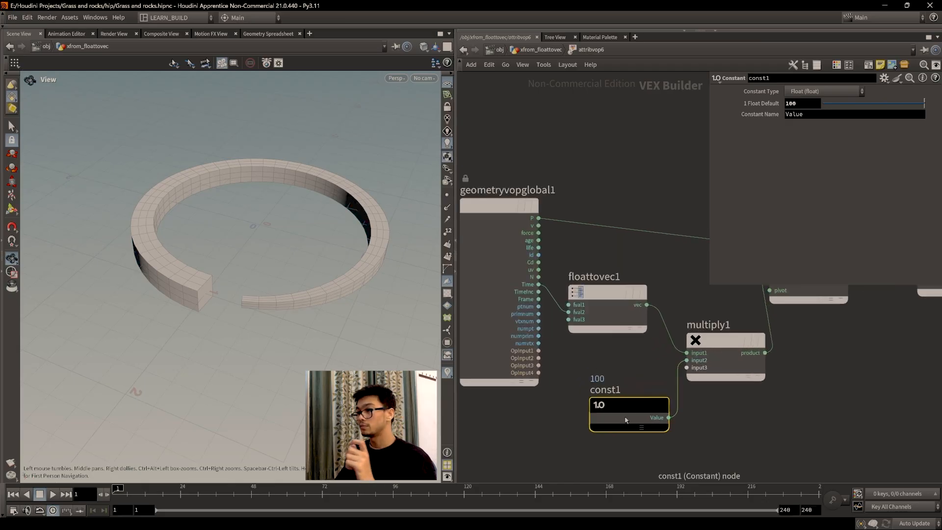
drag(627, 419, 609, 406)
middle_drag(699, 391, 641, 422)
middle_drag(710, 371, 798, 380)
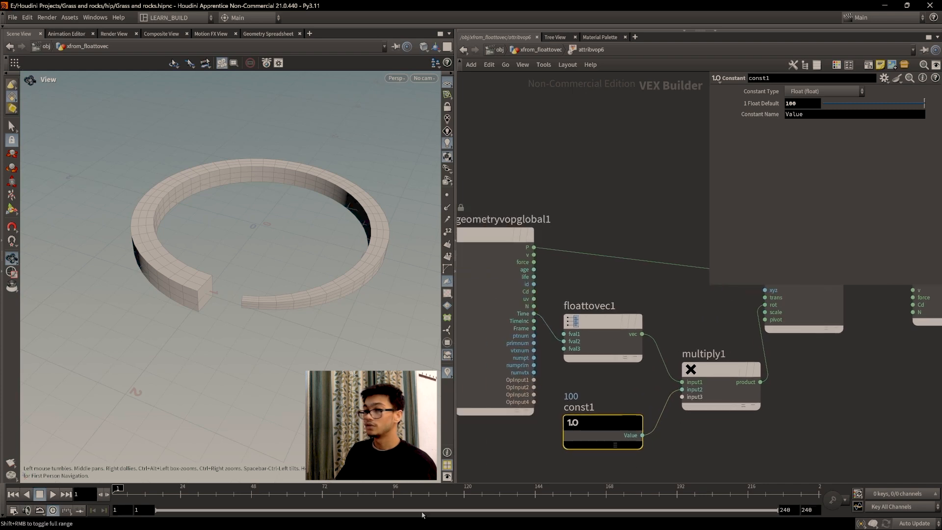
- Play the ring's rotation with the new multiplier, return to frame 1, and review the complete VOP network
click(52, 495)
scroll(628, 388, down, 3)
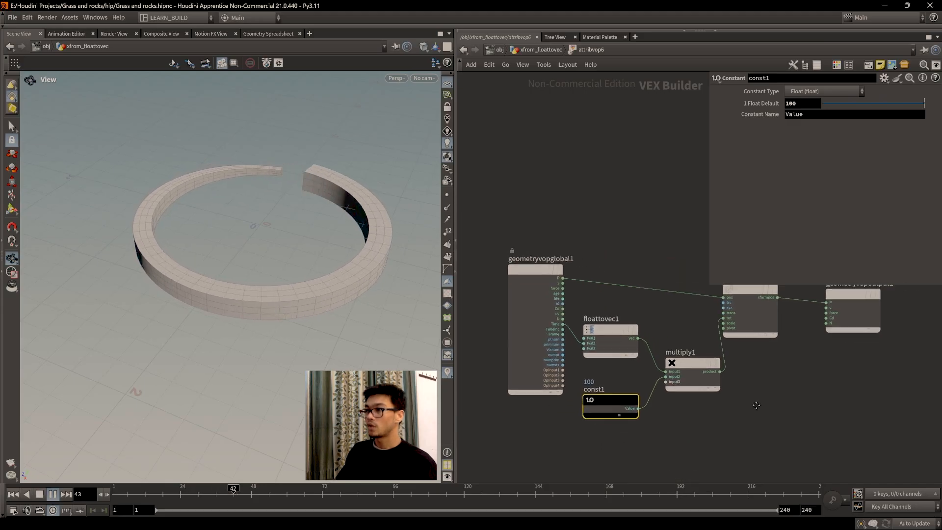
click(41, 496)
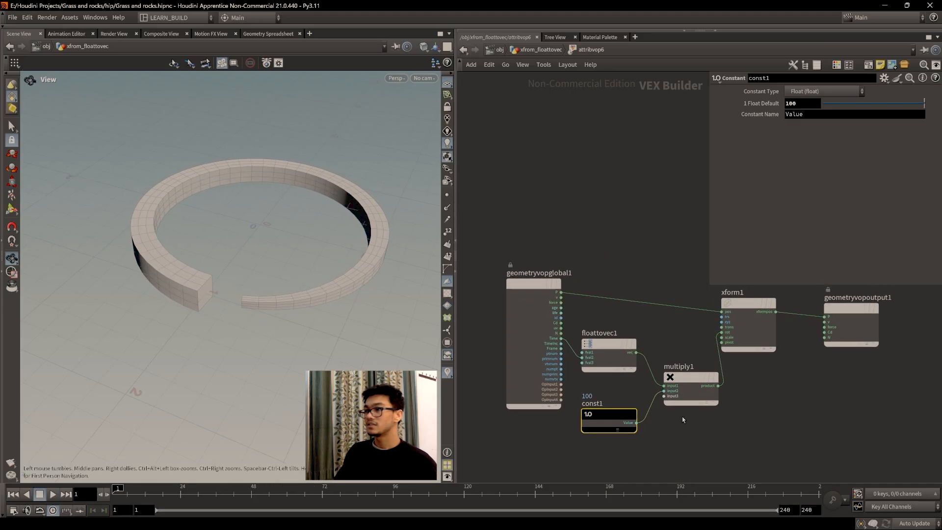
scroll(605, 386, up, 3)
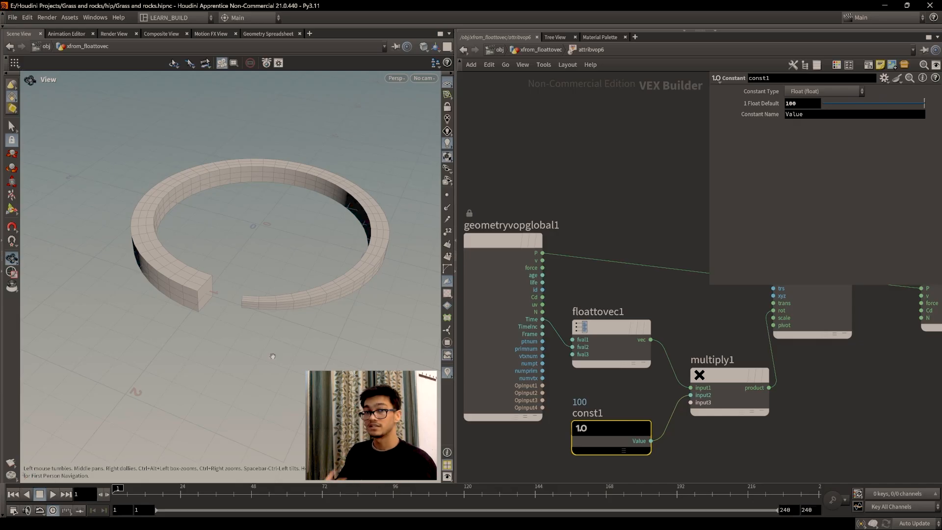
middle_drag(852, 381, 810, 393)
scroll(816, 383, down, 3)
scroll(760, 386, up, 3)
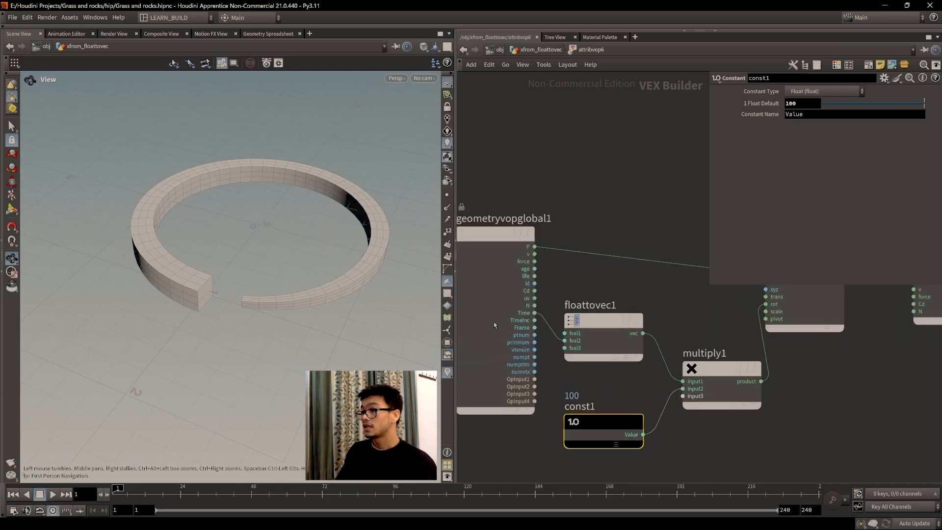
- Move the Float to Vector node closer to the Multiply node, away from the global parameters node
drag(626, 333, 618, 333)
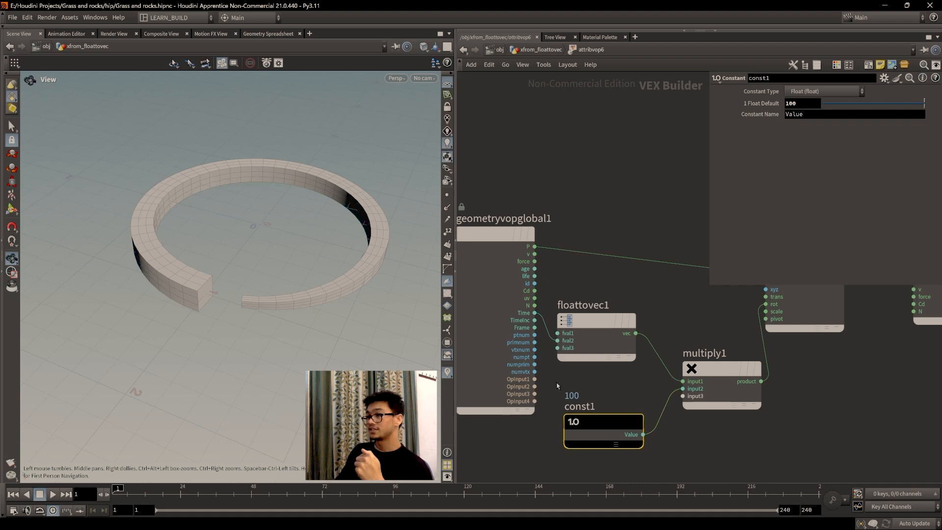
middle_drag(644, 389, 639, 402)
drag(582, 350, 617, 344)
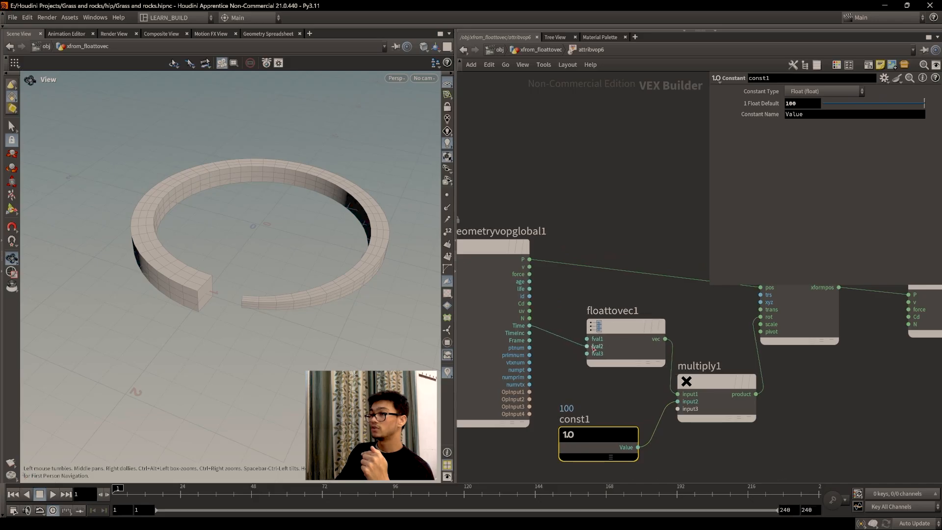
- Connect the global Time output to fval3 of the Float to Vector node and shift that node away from the Multiply node
drag(531, 327, 588, 354)
middle_drag(605, 374, 613, 394)
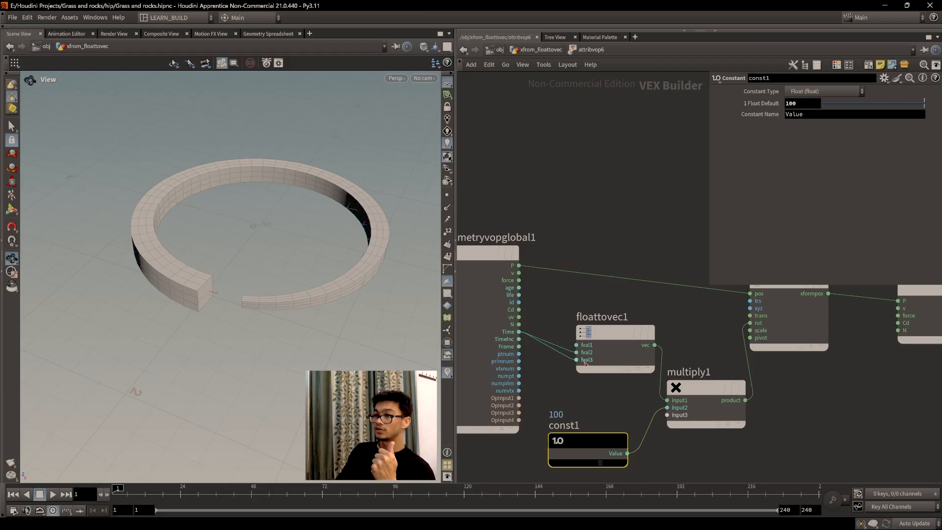
drag(625, 368, 609, 366)
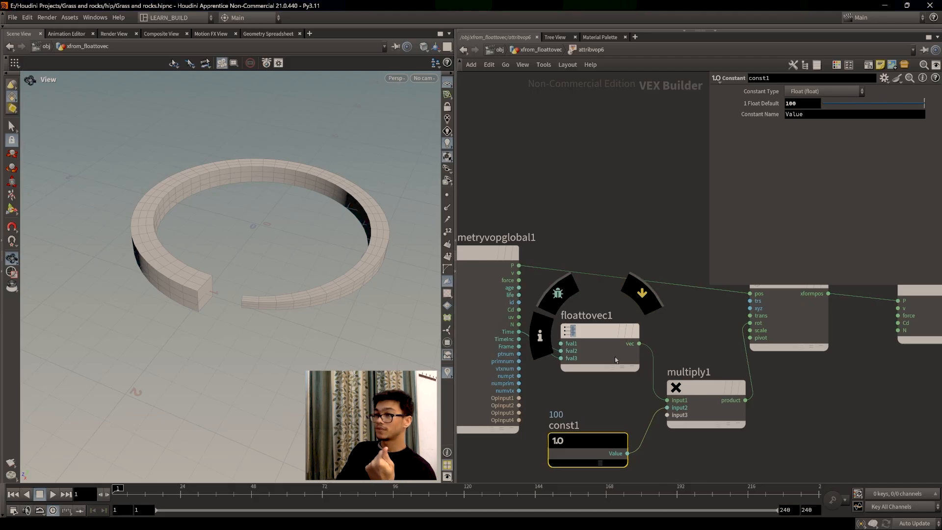
click(571, 352)
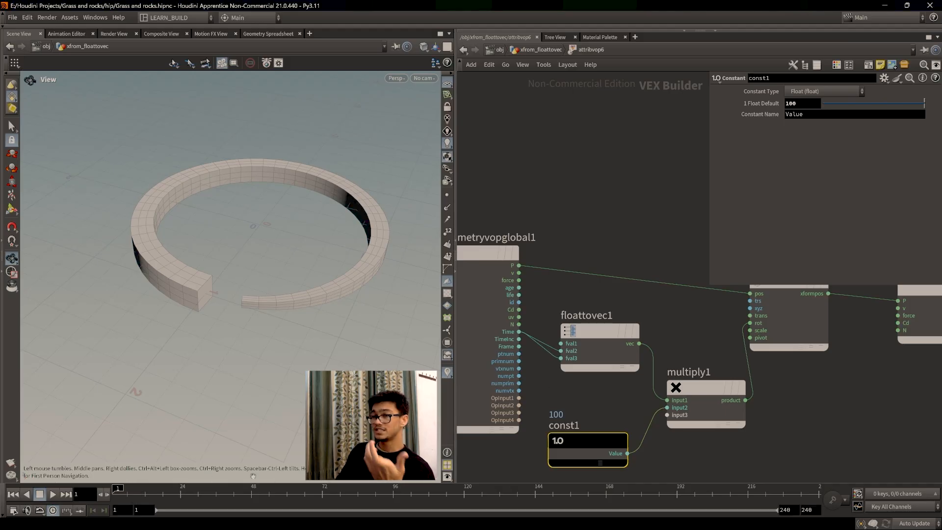
- Scrub and play the timeline to check the ring's rotation, and return to frame 1
mouse_move(119, 494)
mouse_down()
mouse_move(147, 494)
mouse_move(127, 495)
mouse_up()
middle_drag(793, 419, 774, 430)
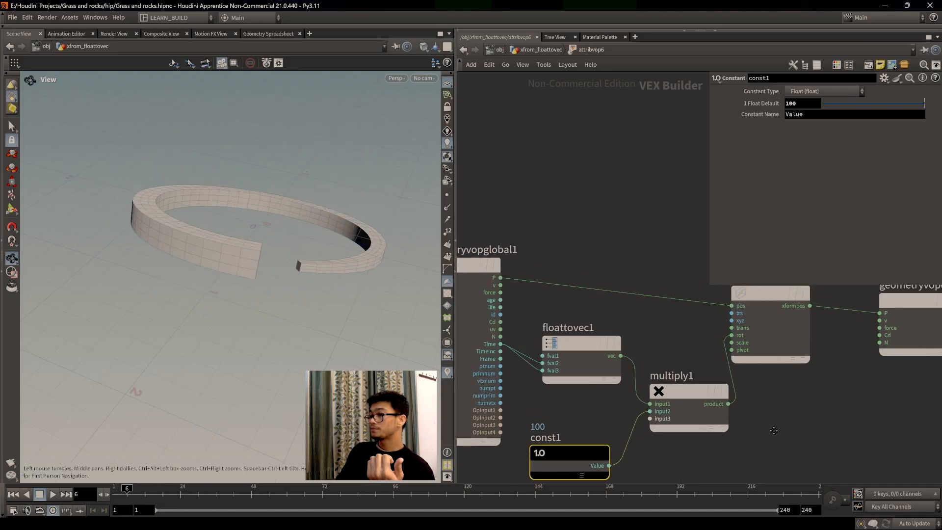
scroll(774, 431, down, 2)
click(52, 495)
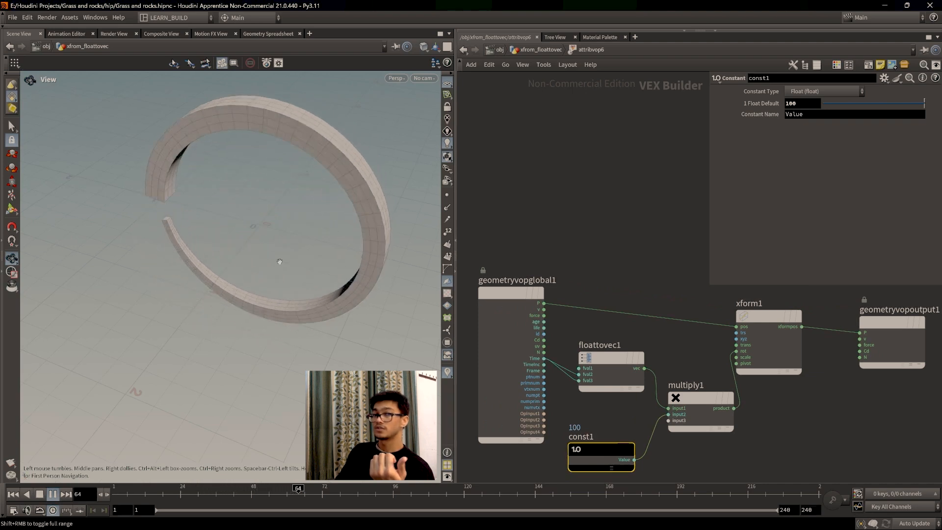
click(148, 492)
drag(150, 493, 111, 494)
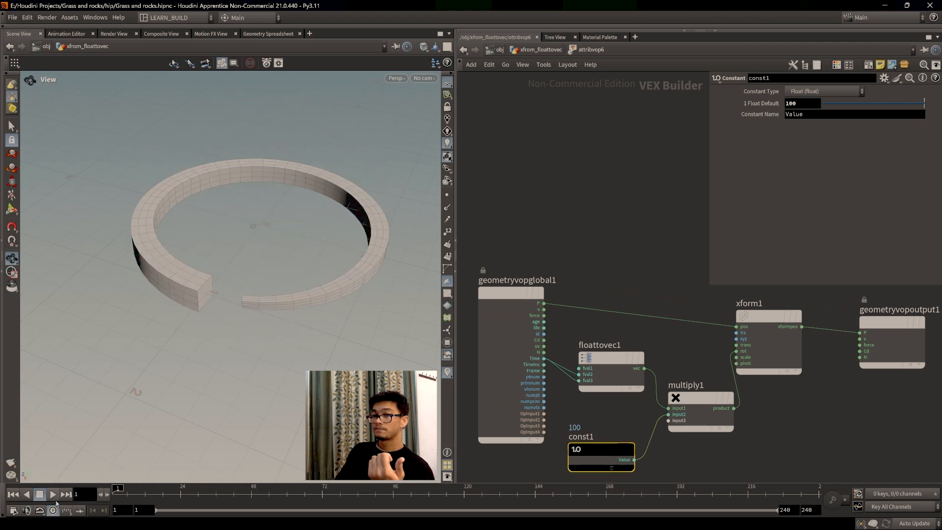
- Reposition the Transform Matrix node slightly higher between the global parameters and the geometry output node
mouse_move(786, 422)
middle_down()
mouse_move(765, 410)
mouse_move(771, 426)
middle_up()
scroll(766, 410, down, 1)
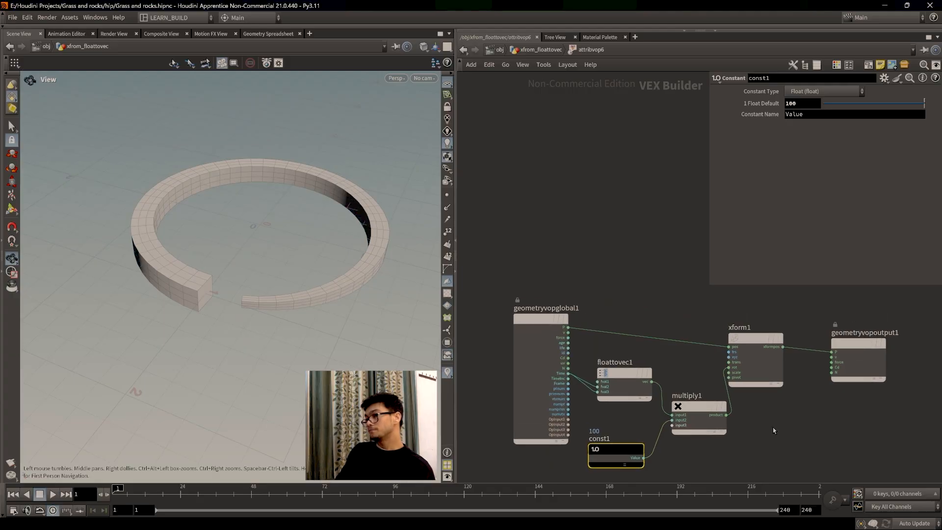
drag(756, 346, 760, 334)
mouse_move(786, 414)
middle_down()
mouse_move(773, 402)
mouse_move(783, 428)
middle_up()
scroll(772, 409, down, 1)
scroll(773, 408, up, 1)
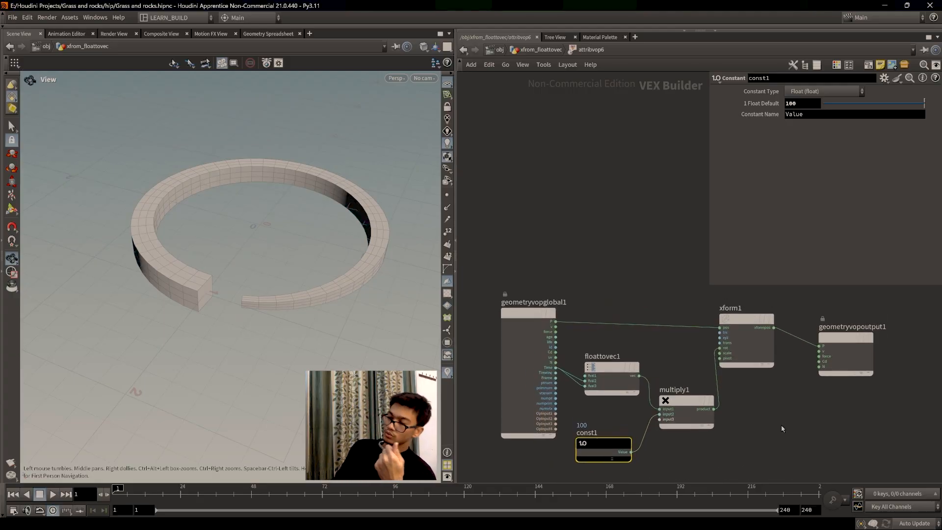
mouse_move(754, 323)
mouse_down()
mouse_move(738, 323)
mouse_move(759, 324)
mouse_up()
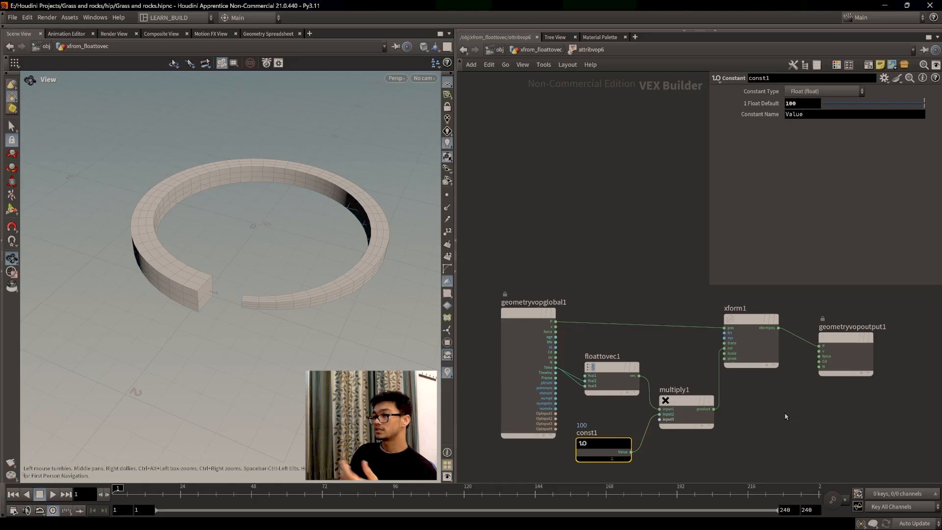
middle_drag(826, 414, 813, 423)
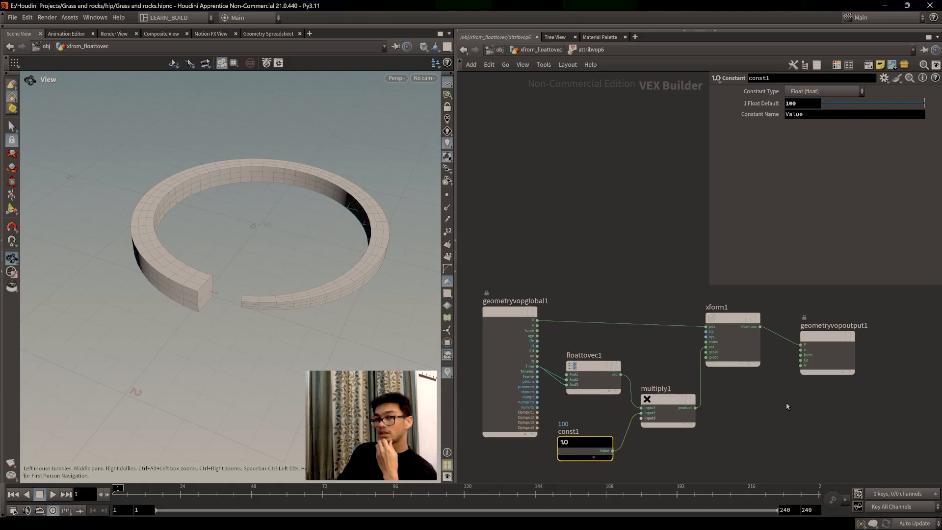
- Connect the Transform Matrix's xformpos output to Cd on the geometry output node and adjust the Transform Matrix's placement
scroll(817, 407, up, 3)
middle_drag(817, 425, 744, 464)
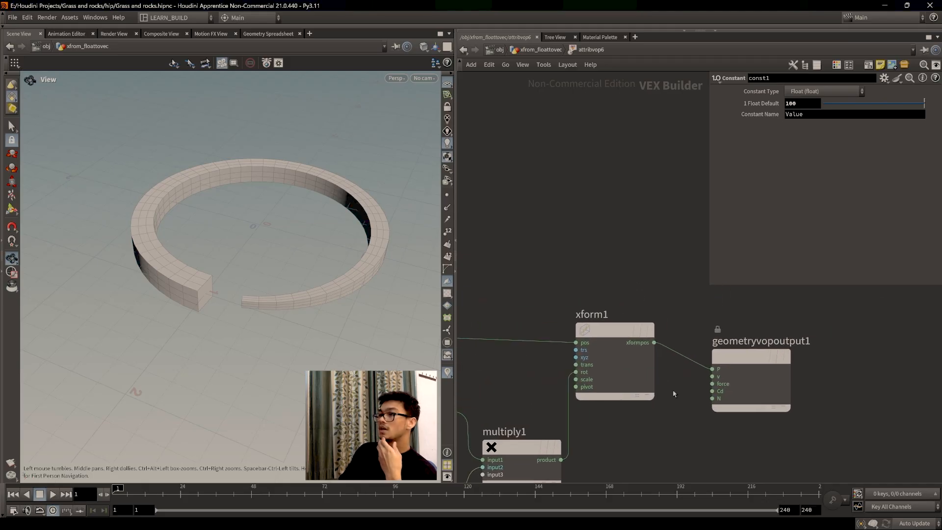
drag(650, 346, 712, 392)
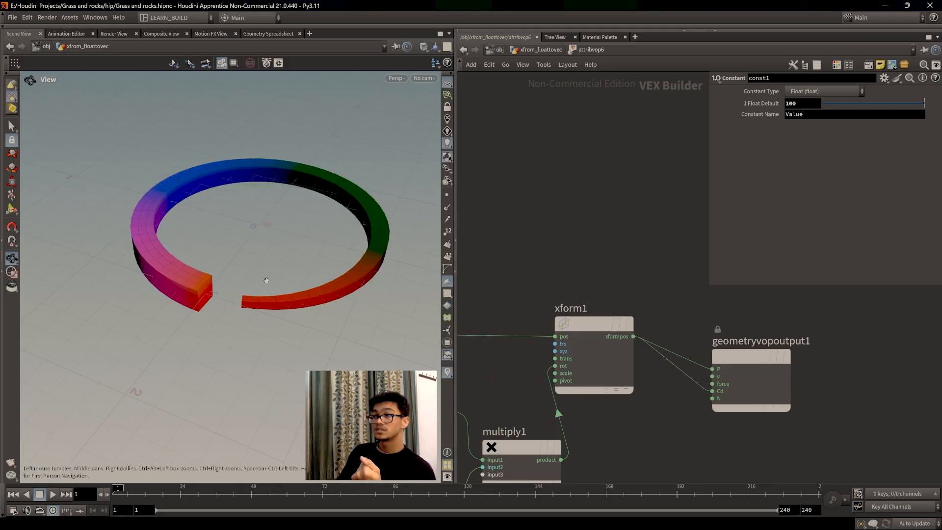
middle_drag(618, 432, 671, 371)
scroll(654, 435, down, 1)
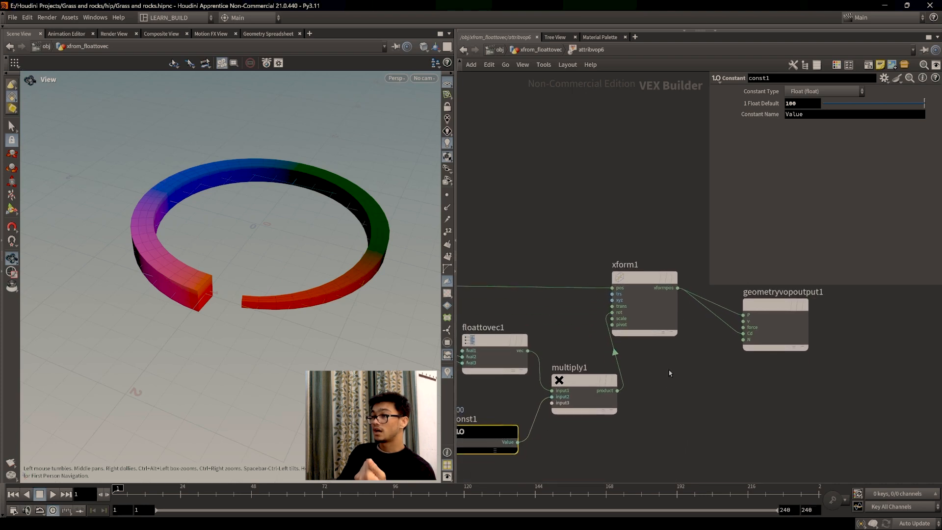
drag(643, 301, 653, 299)
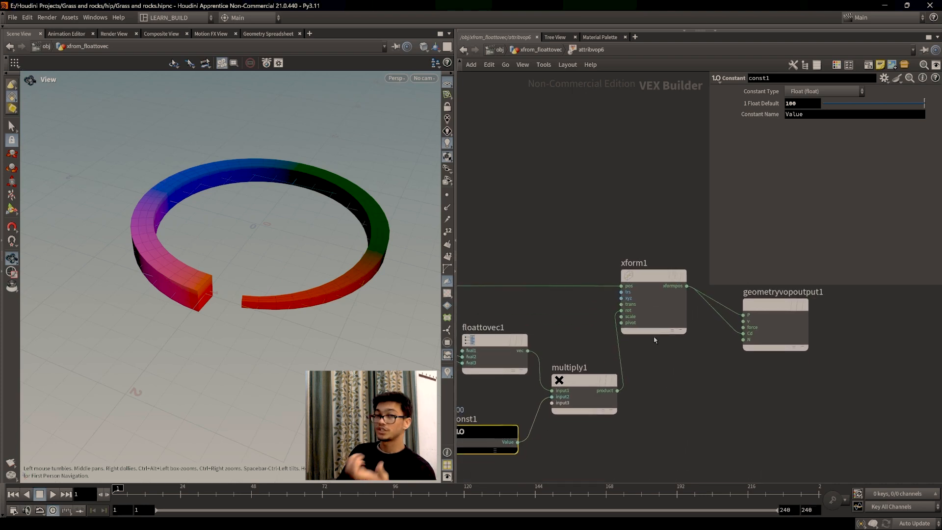
- Scrub the animation to frame 26 and examine the ring's colours from a lower angle alongside the Transform Matrix connections
middle_drag(688, 396, 627, 401)
scroll(644, 423, up, 1)
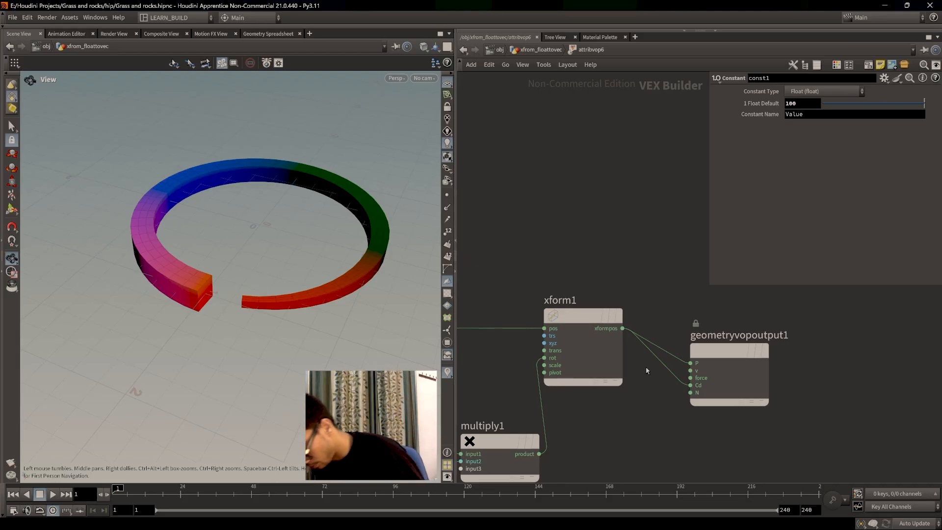
middle_drag(641, 391, 624, 409)
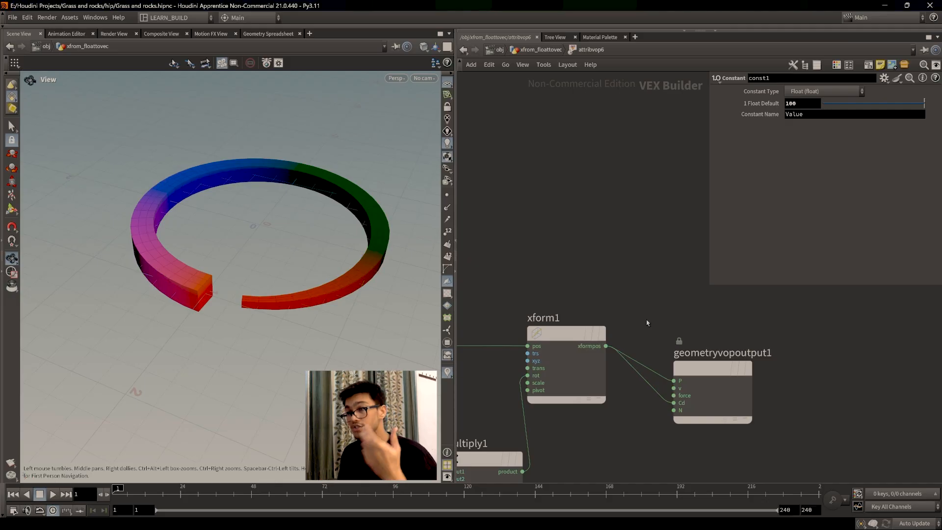
middle_drag(595, 406, 664, 417)
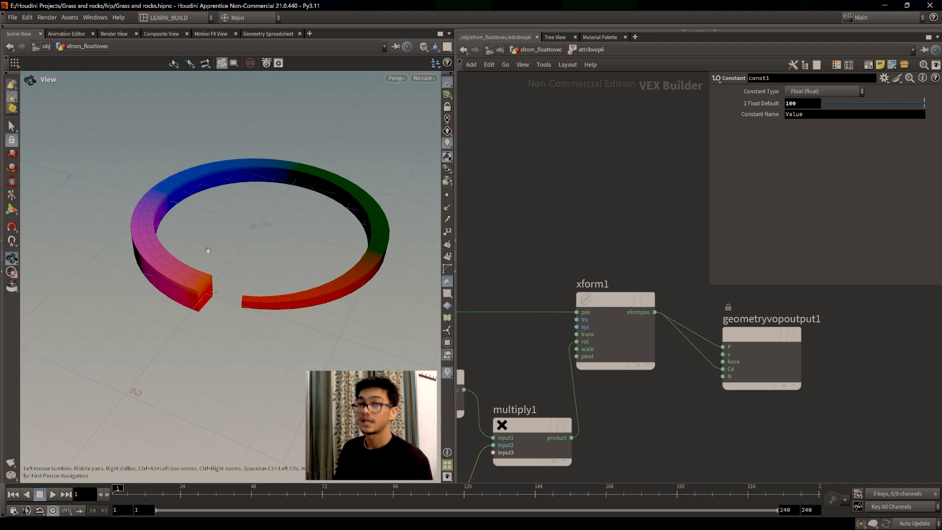
mouse_move(640, 411)
middle_down()
mouse_move(654, 404)
mouse_move(643, 409)
middle_up()
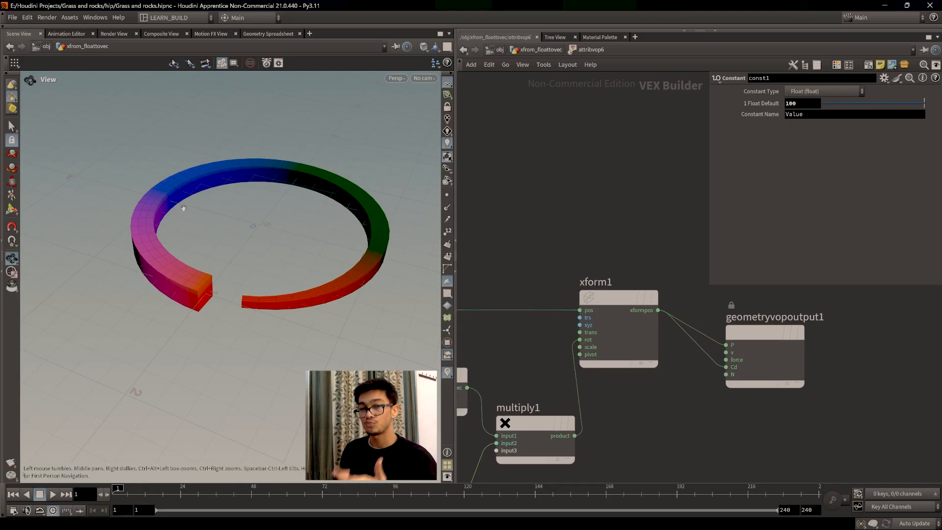
middle_drag(624, 385, 631, 371)
drag(545, 409, 539, 409)
drag(177, 495, 186, 494)
drag(271, 360, 280, 391)
scroll(690, 438, down, 3)
middle_drag(610, 446, 662, 458)
scroll(696, 406, up, 3)
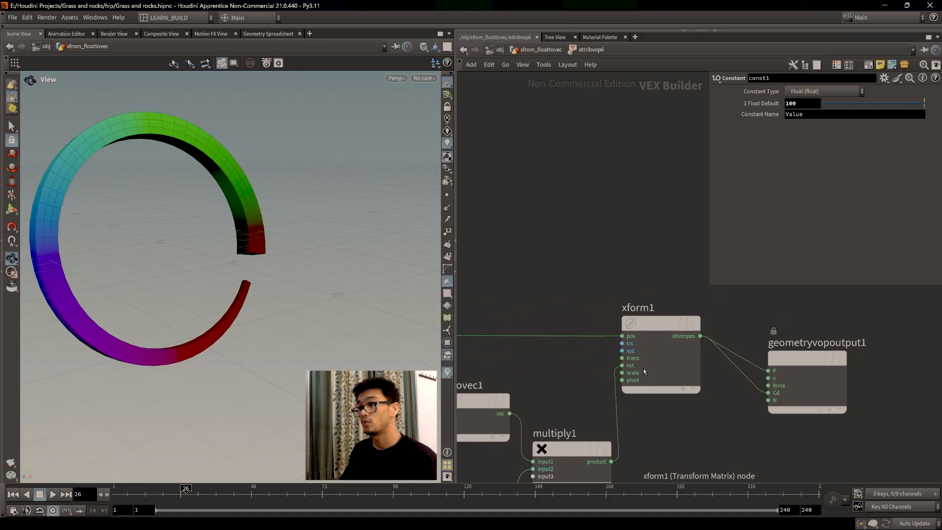
middle_drag(150, 200, 229, 286)
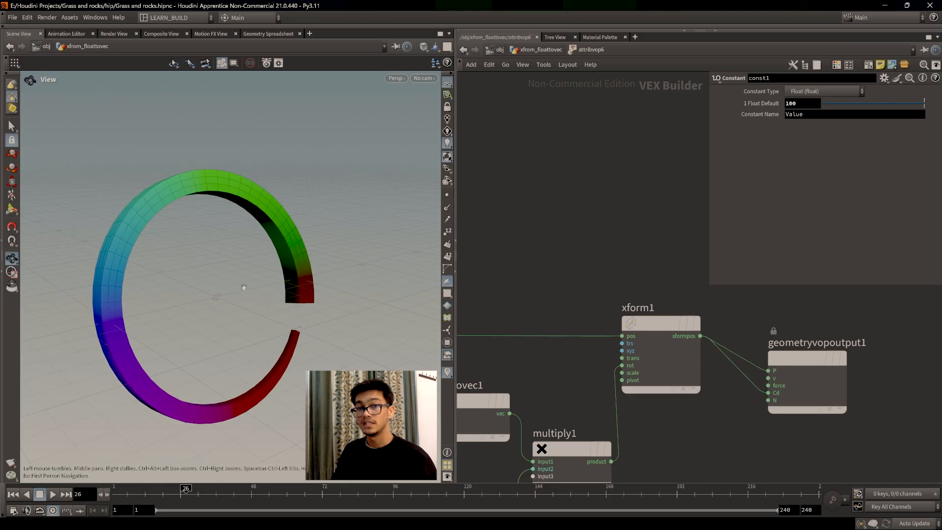
- Disconnect xformpos from P on the geometry output node, keeping Cd wired, and inspect the ring's colours
middle_drag(739, 456, 659, 434)
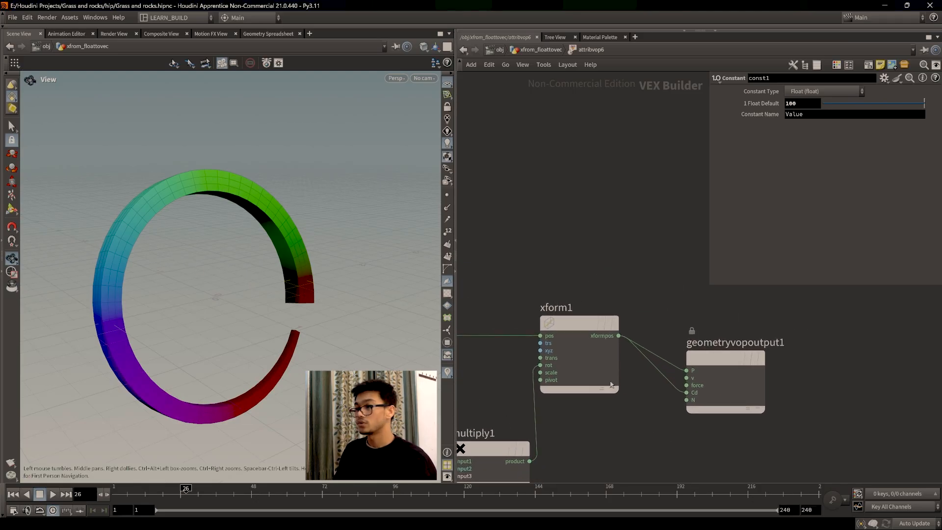
drag(721, 354, 733, 346)
middle_drag(637, 376, 604, 397)
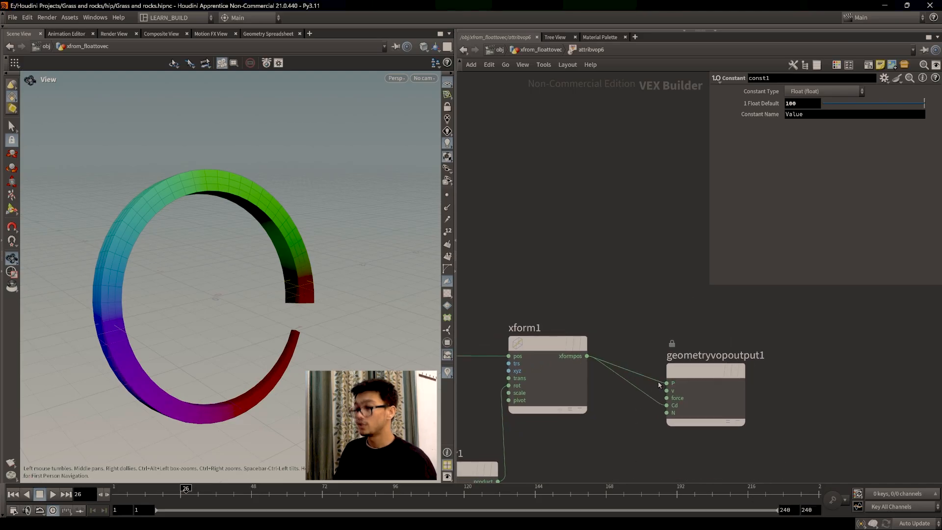
drag(633, 357, 634, 377)
drag(189, 315, 190, 349)
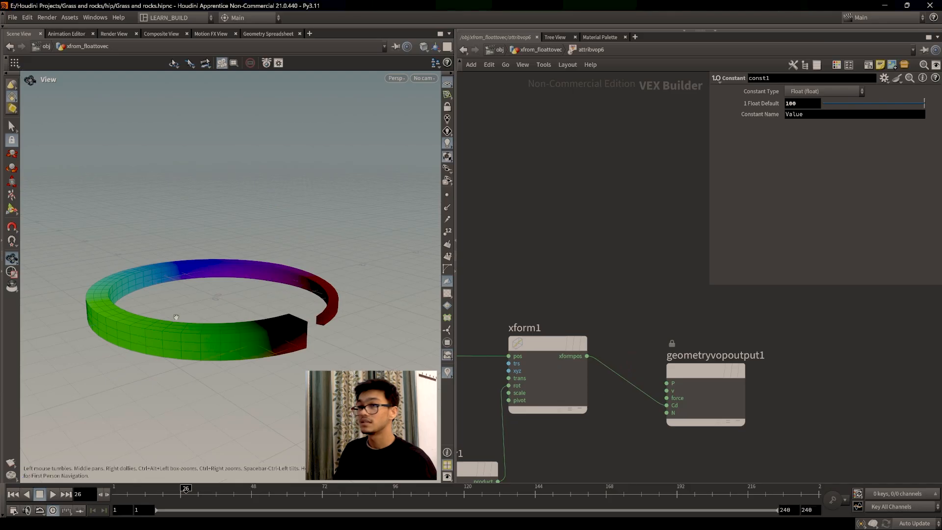
middle_drag(189, 348, 282, 338)
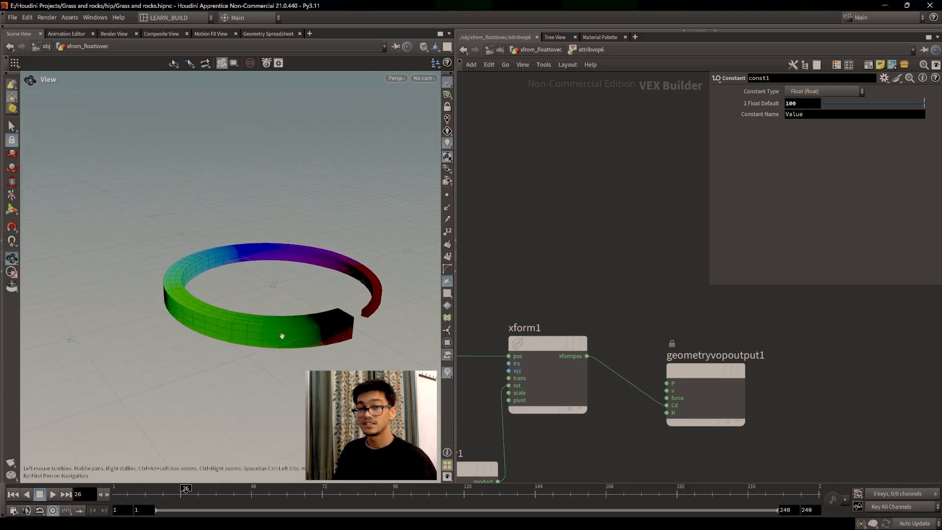
- Reconnect the Transform Matrix's xformpos output to P on the geometry output node
mouse_move(544, 341)
mouse_down()
mouse_move(535, 321)
mouse_move(545, 336)
mouse_up()
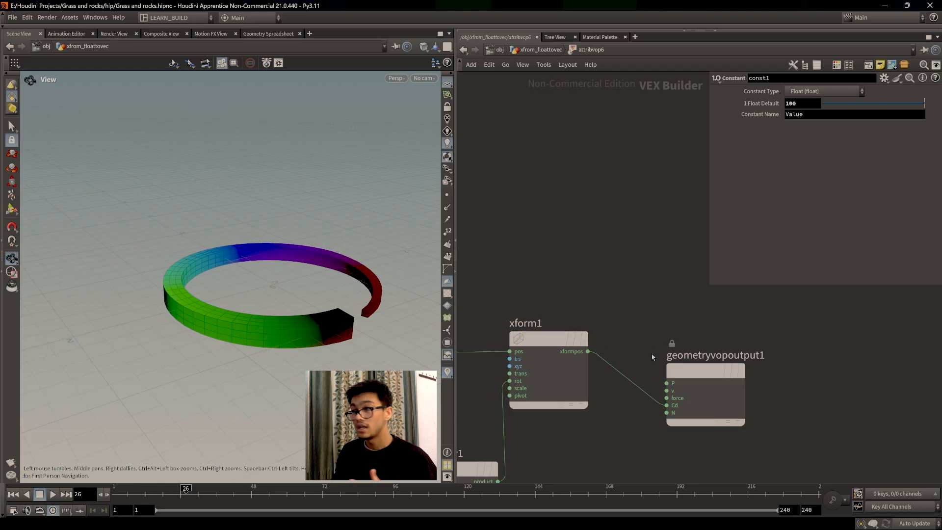
drag(588, 352, 666, 383)
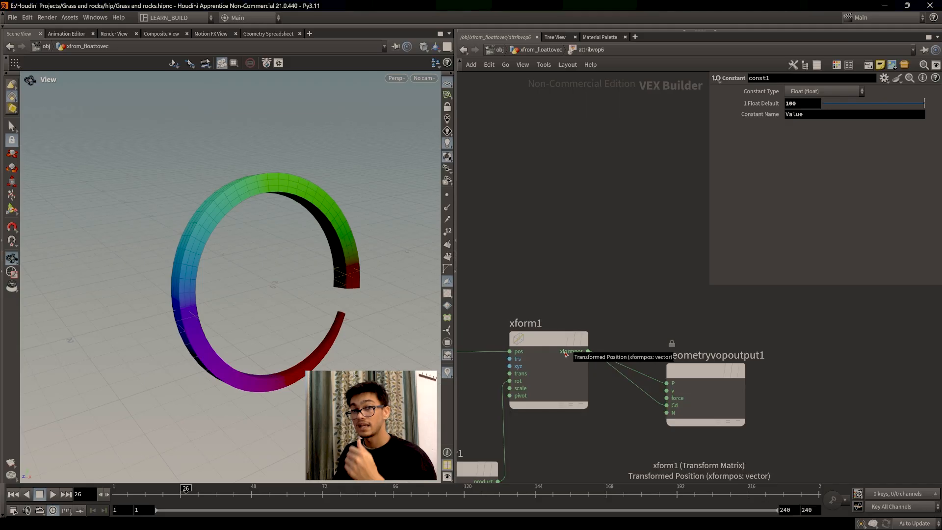
middle_drag(567, 418, 565, 425)
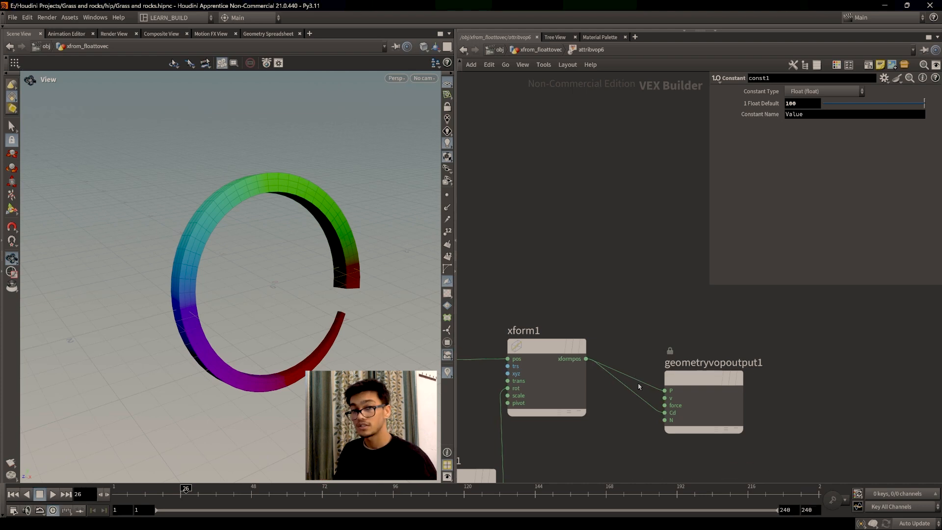
middle_drag(641, 387, 642, 393)
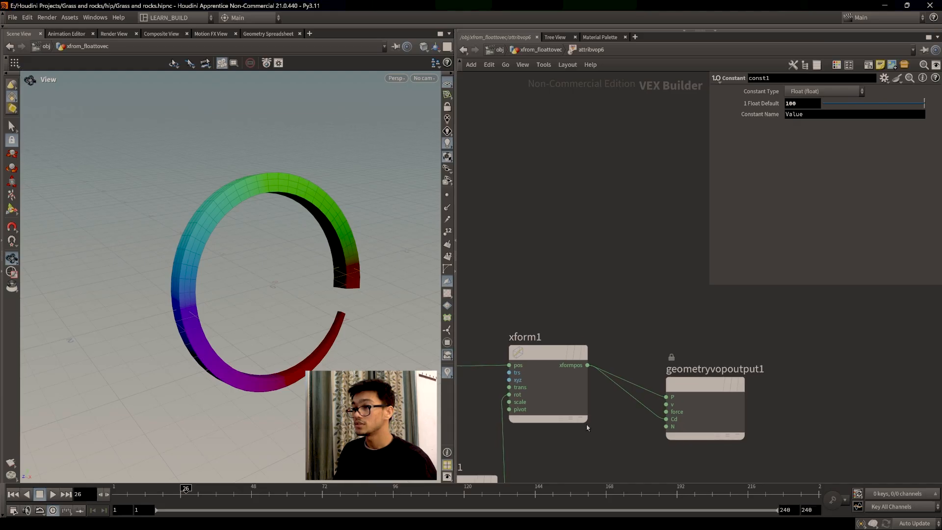
- Review the VOP network from the global parameters through Float to Vector, Multiply and Transform Matrix to the P and Cd outputs
mouse_move(594, 359)
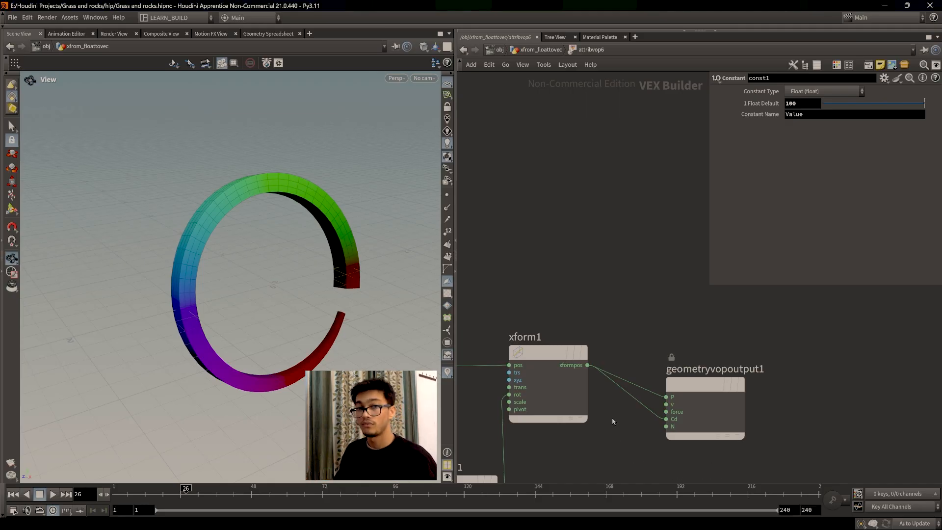
middle_drag(608, 427, 615, 408)
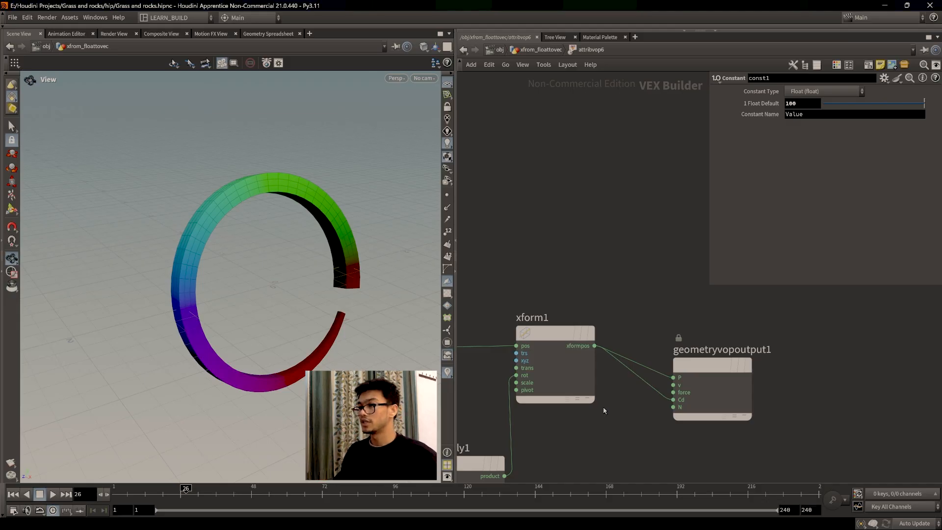
middle_drag(608, 412, 610, 393)
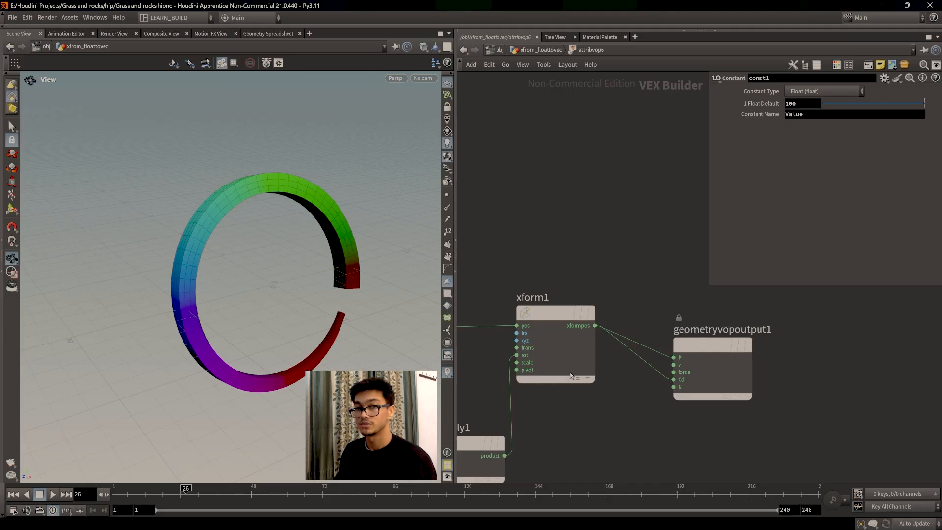
middle_drag(589, 398, 623, 406)
scroll(619, 429, down, 3)
middle_drag(609, 440, 723, 432)
scroll(577, 397, up, 3)
middle_drag(676, 387, 616, 399)
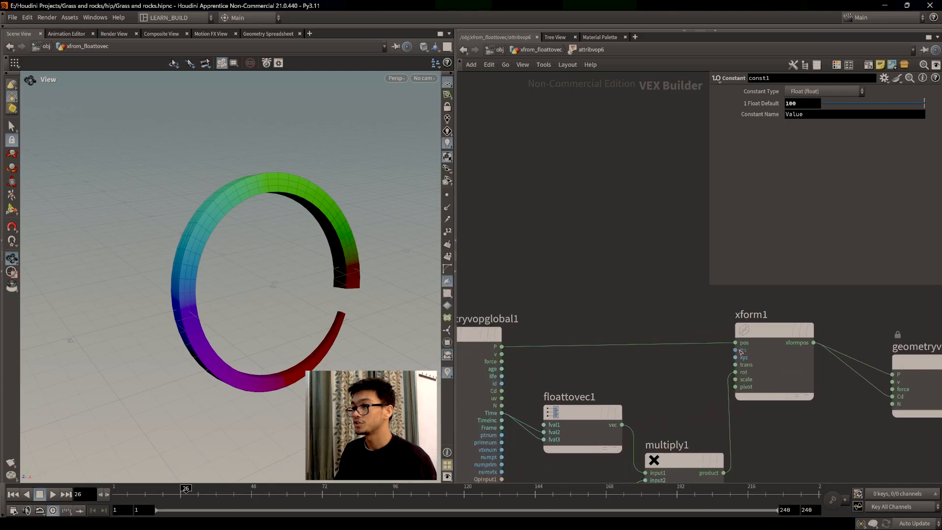
middle_drag(724, 440, 723, 394)
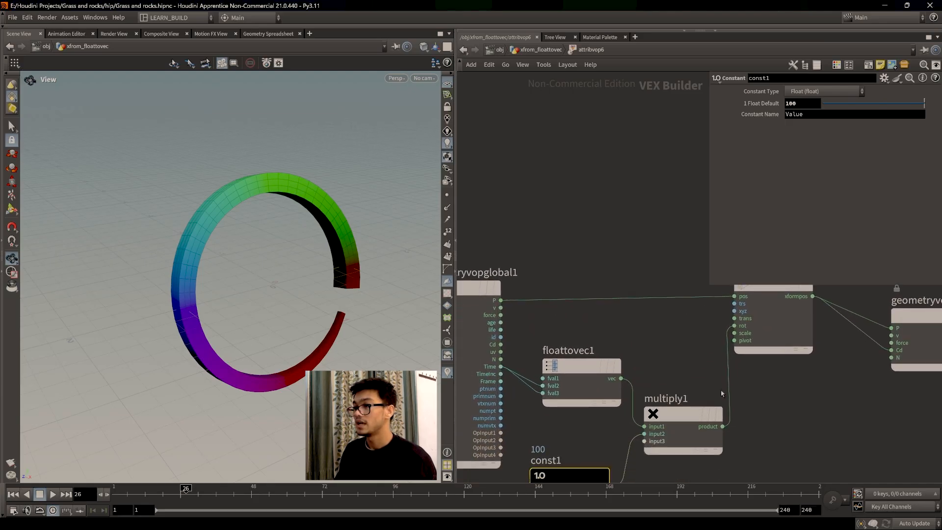
middle_drag(758, 429, 724, 436)
middle_drag(804, 412, 648, 445)
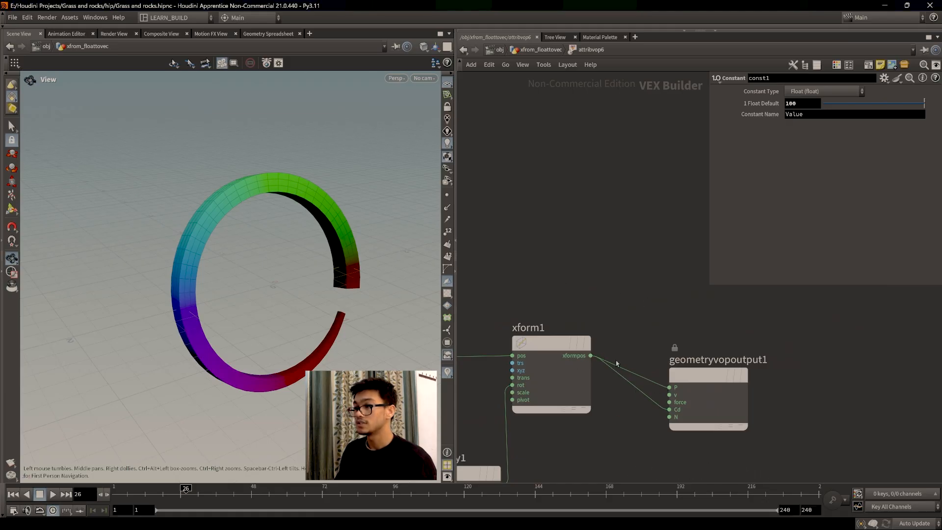
middle_drag(626, 324, 625, 285)
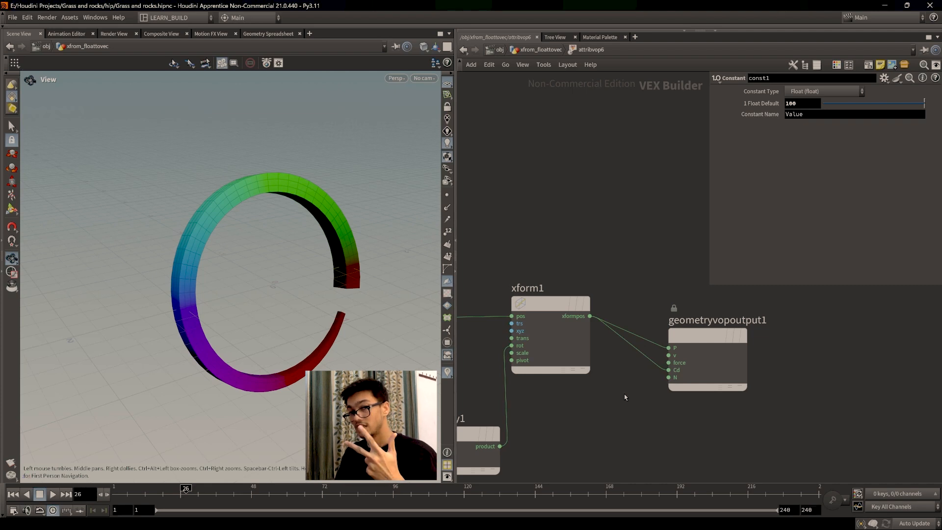
- Add a sticky note above the VOP network and hide the parameter panel so the note is unobstructed
scroll(558, 415, down, 2)
middle_drag(582, 403, 766, 419)
scroll(527, 327, down, 2)
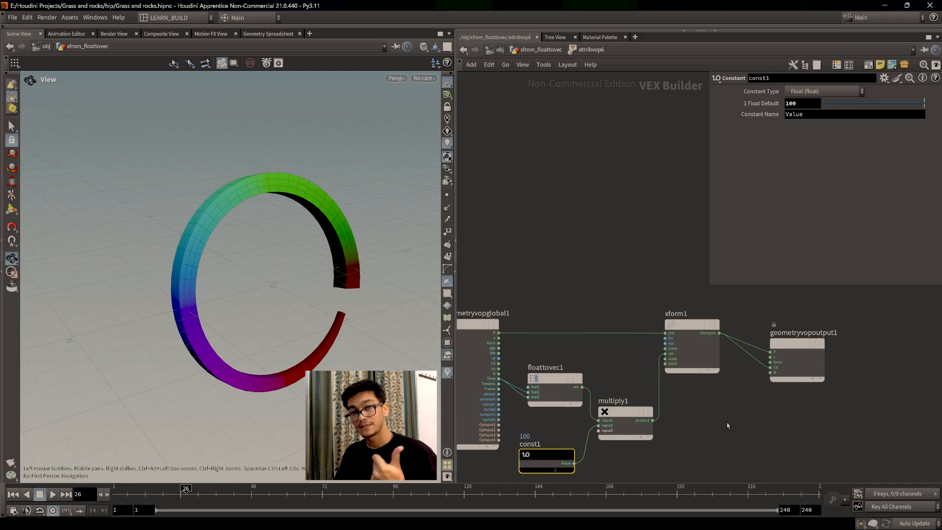
scroll(763, 425, up, 2)
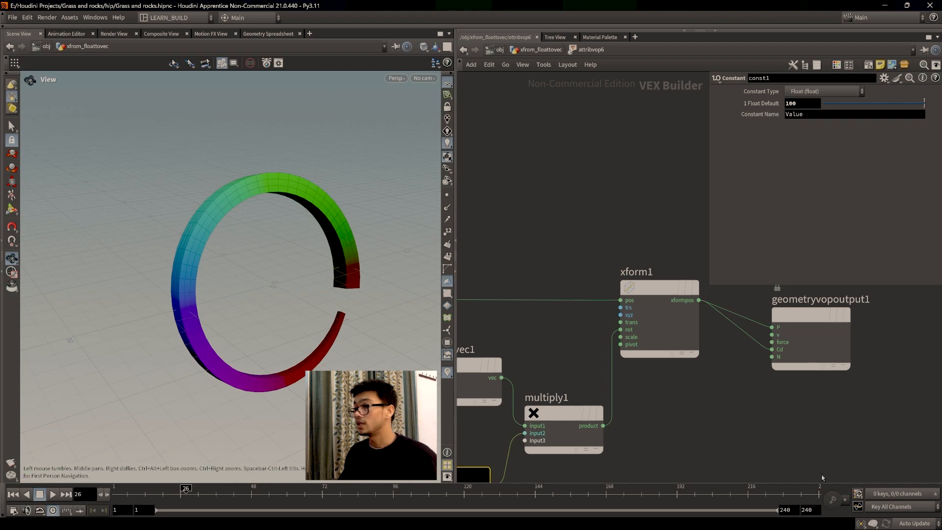
key(h)
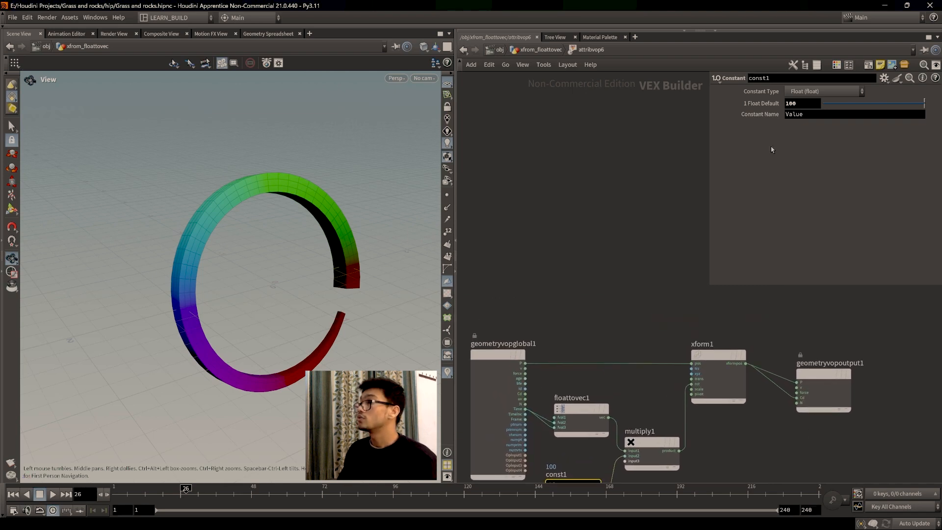
click(881, 65)
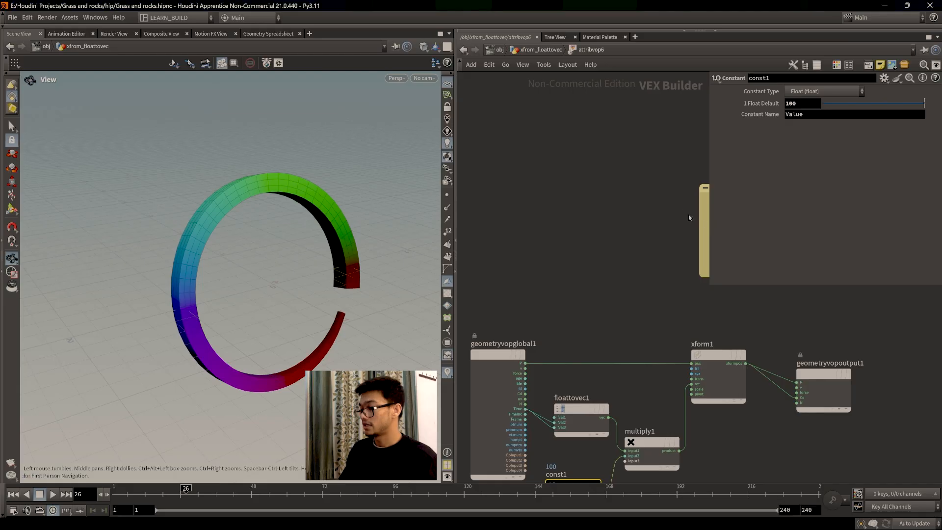
key(p)
drag(767, 200, 811, 255)
scroll(678, 235, up, 2)
- Write "p (x,y,z) ------- cd(r,g,b)" in the sticky note, followed by "r=x, g=y, b=z" below a blank line
double_click(655, 245)
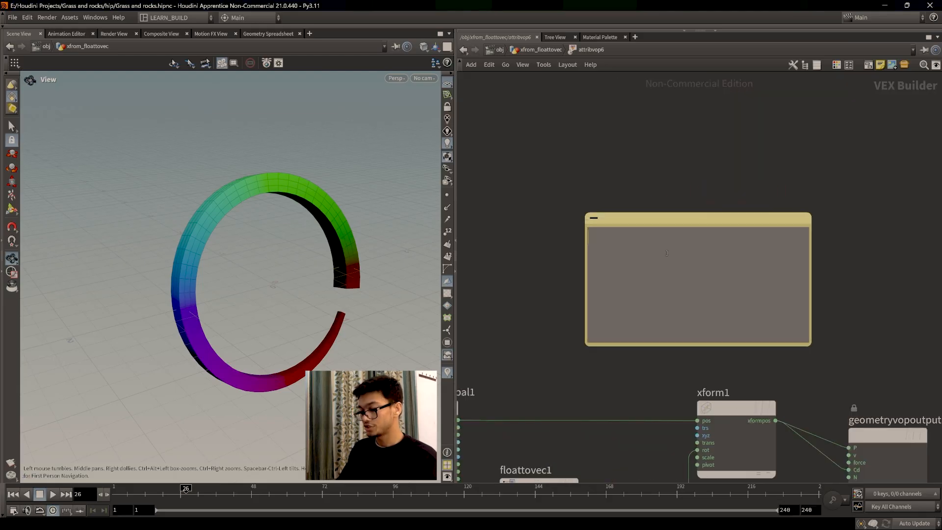
text(p (x,y,x)
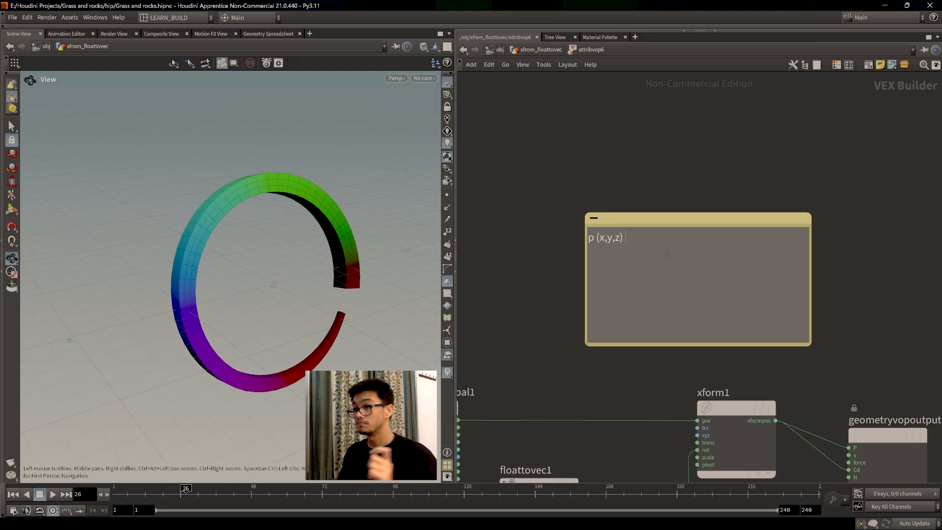
middle_drag(587, 404, 637, 366)
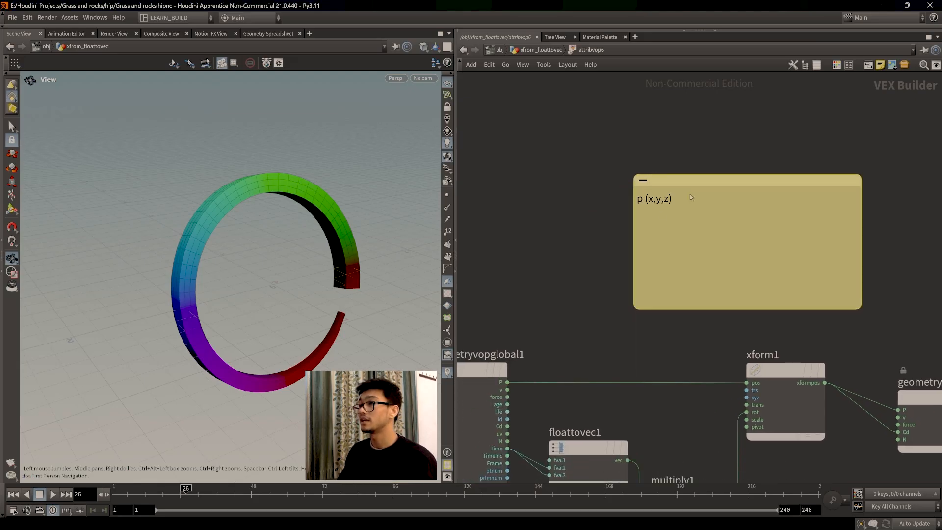
click(724, 207)
text(+)
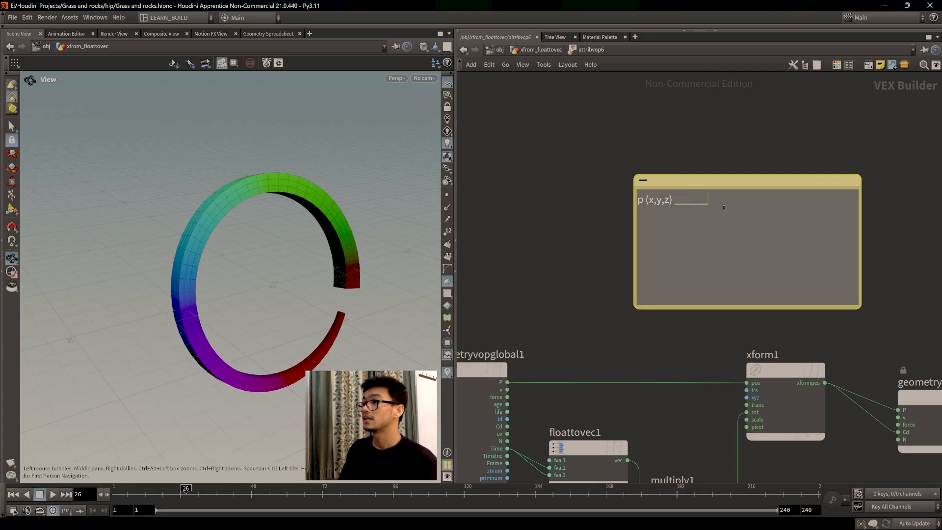
text(-------)
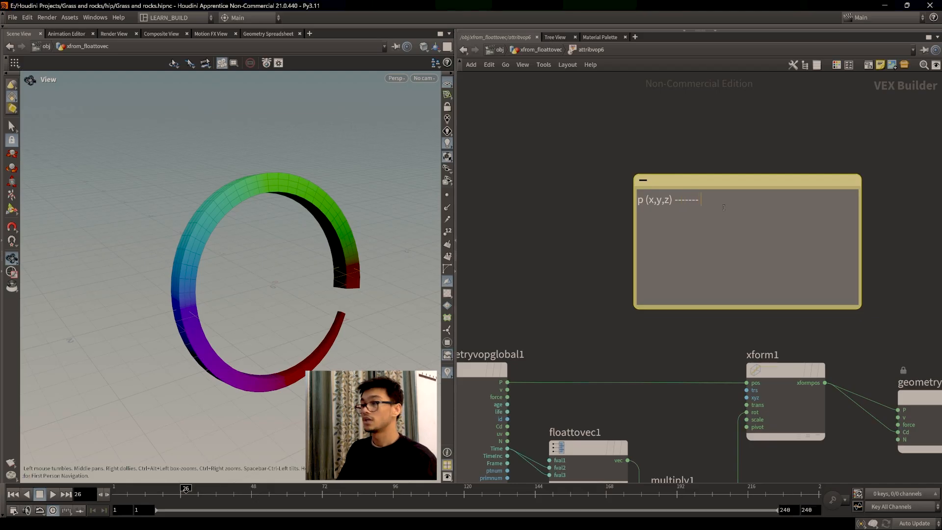
text( cd(*)
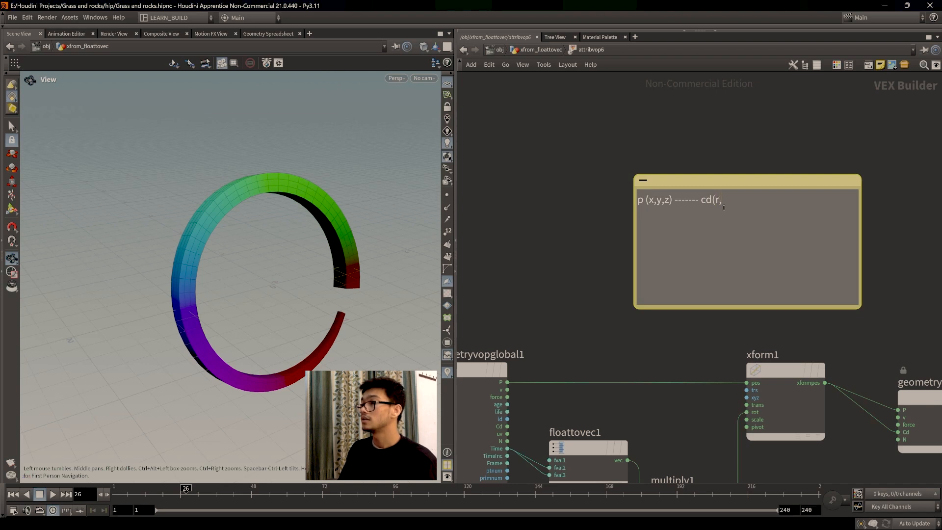
text(,g,b)
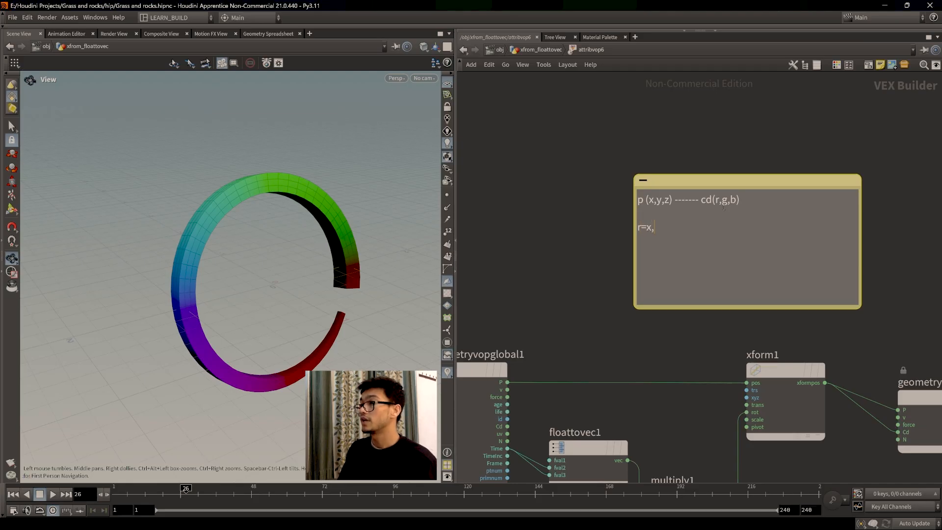
text(g)
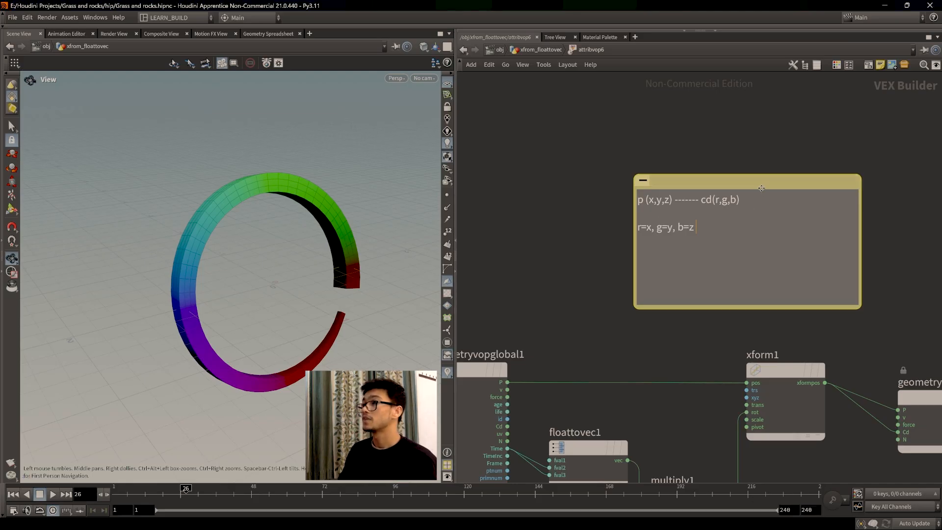
- Move the sticky note to the free space just above the Float to Vector and Multiply nodes
drag(765, 179, 721, 173)
middle_drag(586, 351, 570, 327)
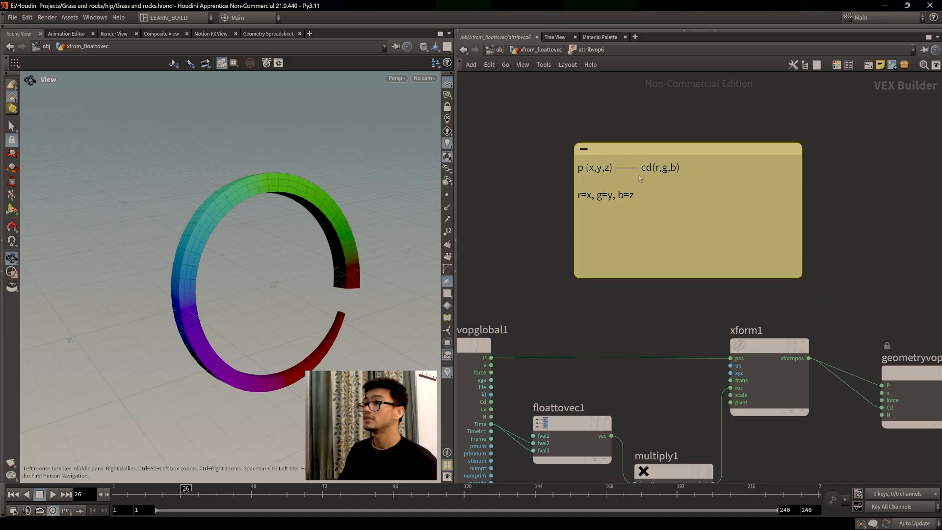
middle_drag(677, 381, 663, 320)
middle_drag(564, 294, 595, 312)
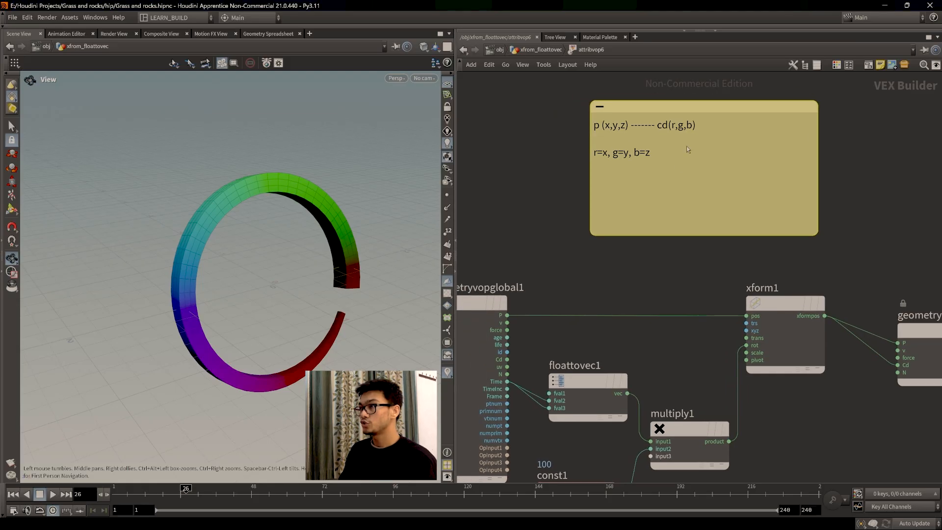
drag(816, 234, 774, 264)
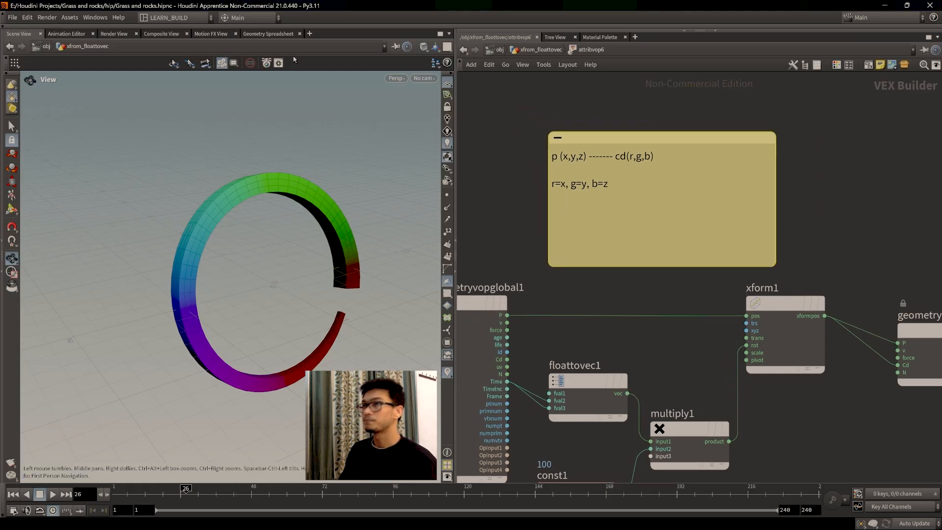
- Compare the P and Cd columns in the Geometry Spreadsheet, cutting the xformpos wire to Cd and reconnecting it
click(276, 35)
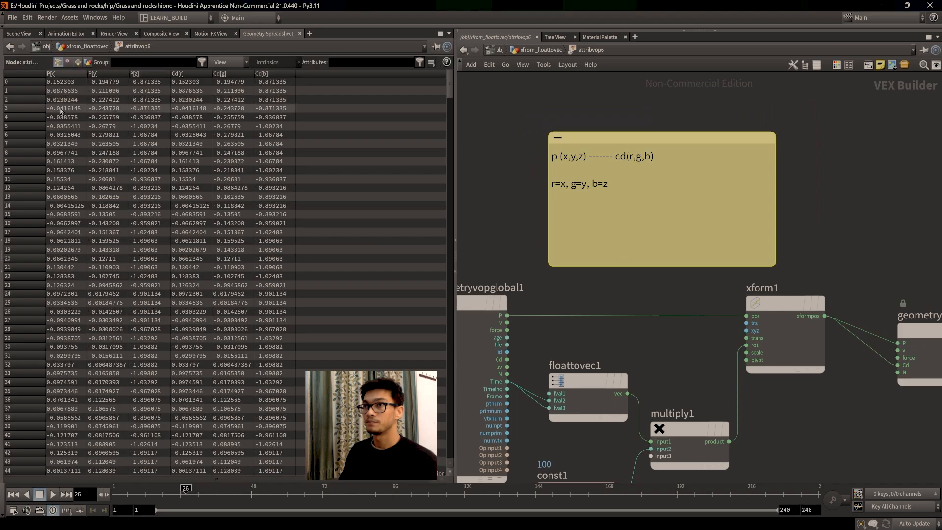
middle_drag(868, 360, 796, 358)
key(y)
drag(809, 357, 805, 343)
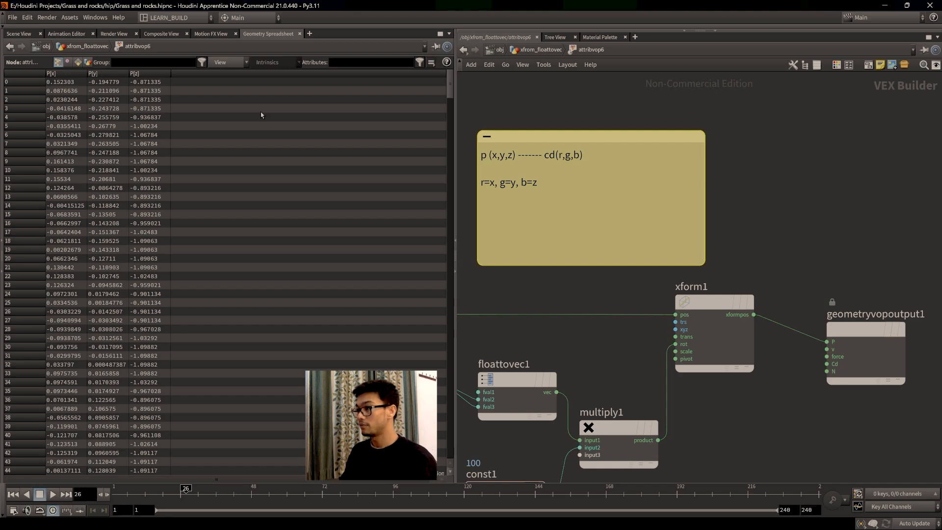
drag(753, 314, 828, 364)
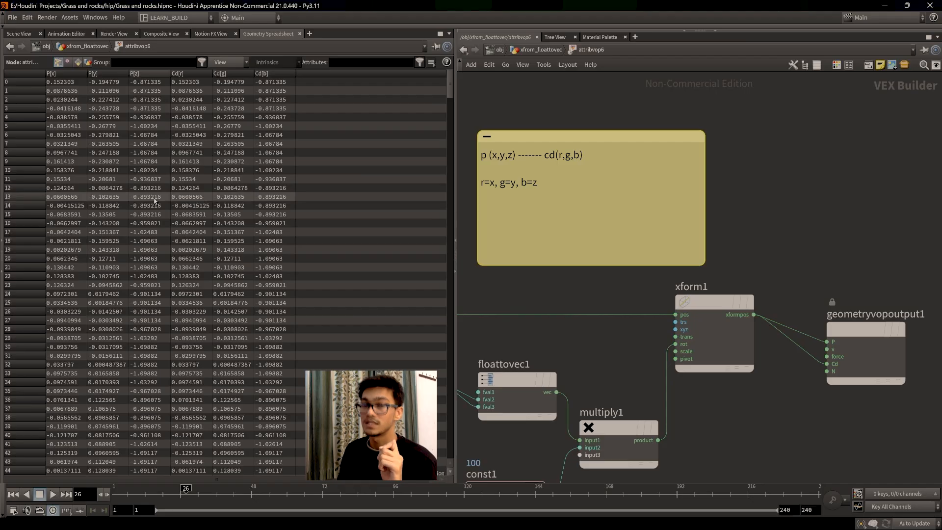
- Return to the scene view, play the ring's animation from frame 1 to watch its colours, and rewind to the start
scroll(682, 434, down, 2)
middle_drag(710, 435, 787, 416)
scroll(745, 389, up, 2)
key(h)
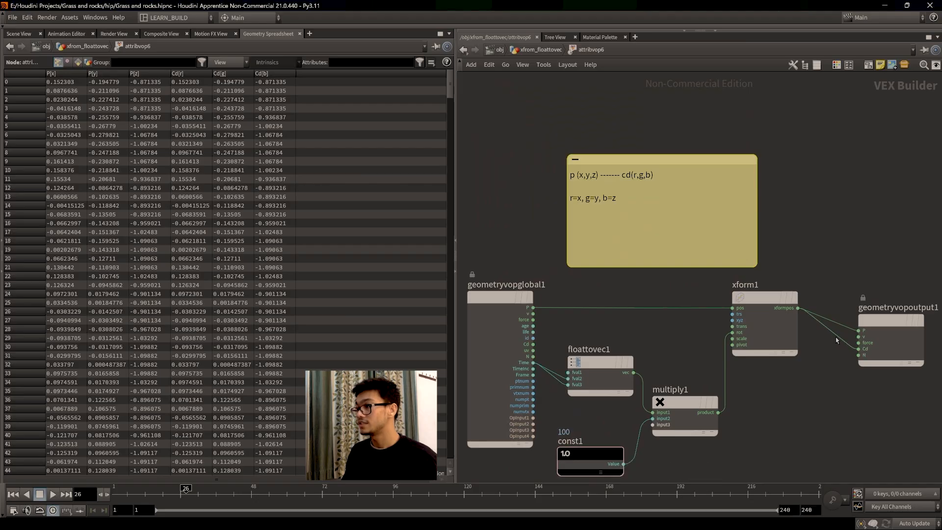
click(19, 34)
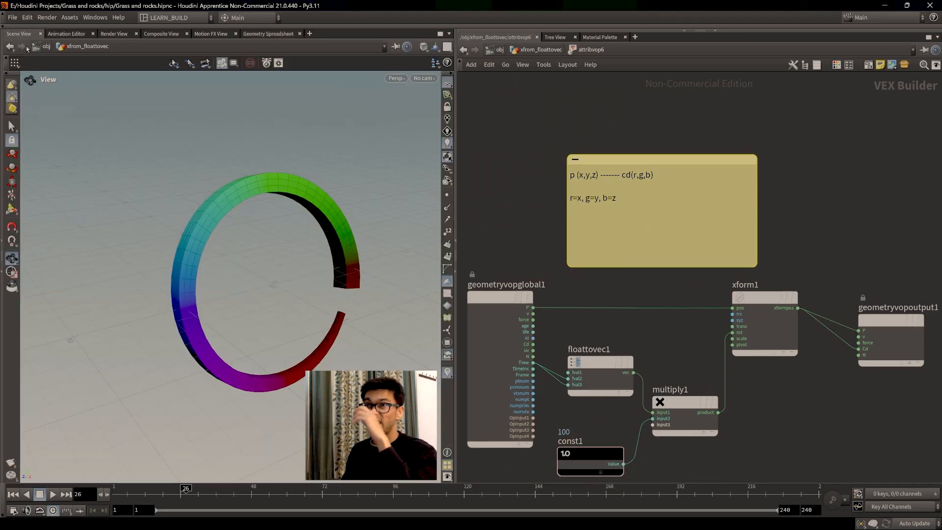
drag(195, 492, 117, 491)
click(55, 497)
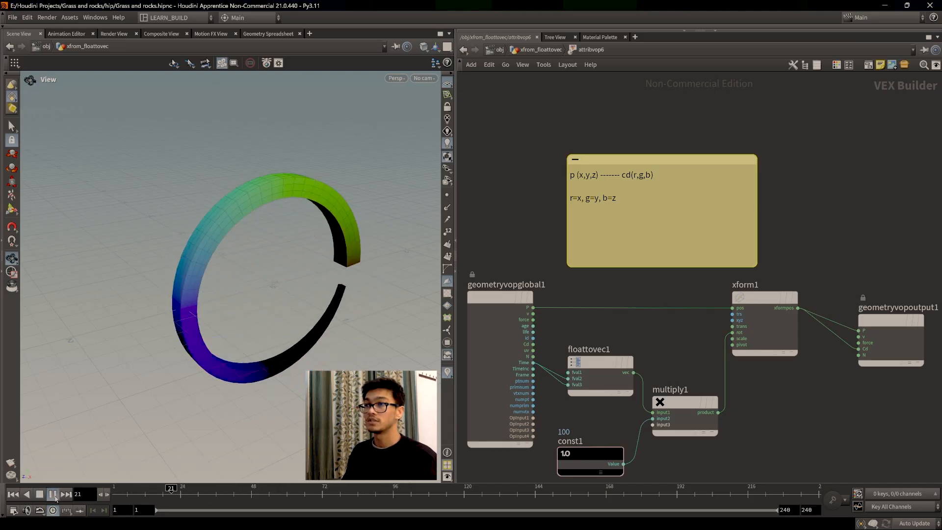
click(54, 496)
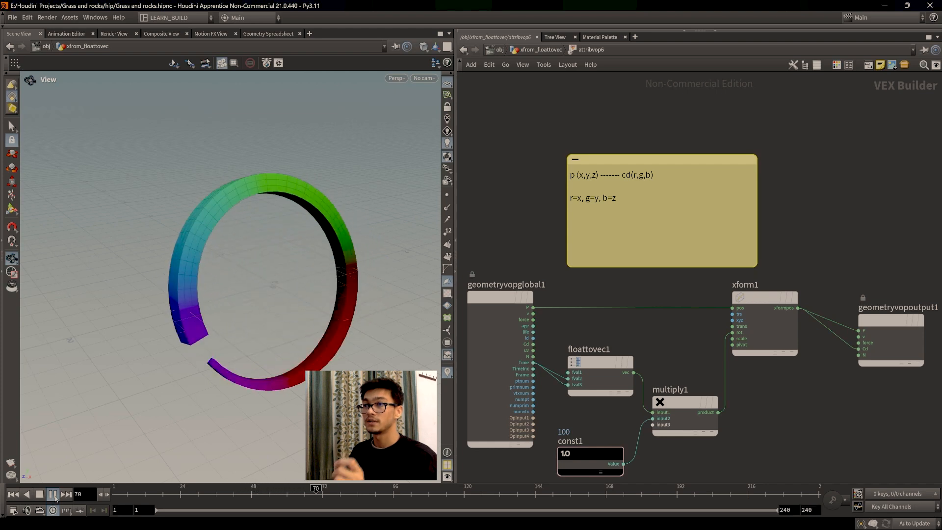
click(15, 496)
- Disconnect the Multiply node's product from the rot input of the Transform Matrix
middle_drag(910, 427, 704, 407)
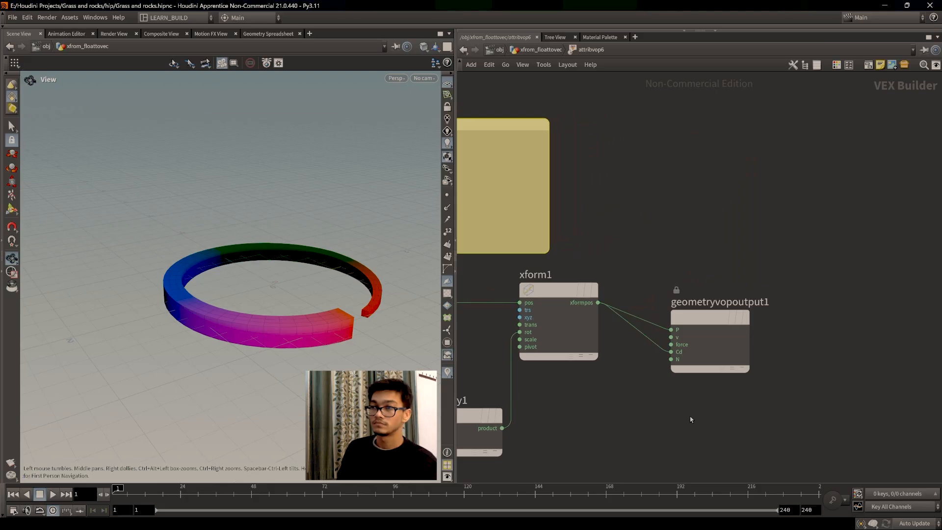
middle_drag(635, 412, 691, 402)
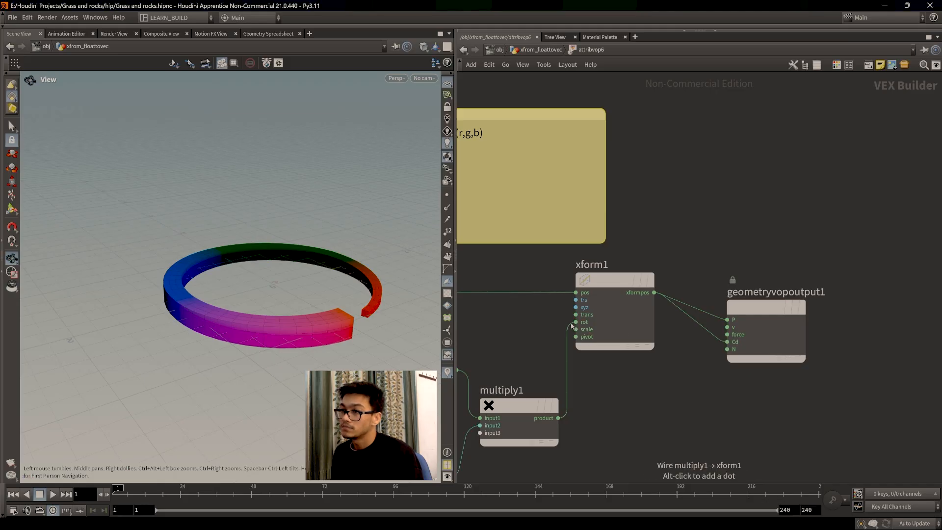
middle_drag(628, 400, 649, 399)
key(y)
drag(608, 374, 573, 370)
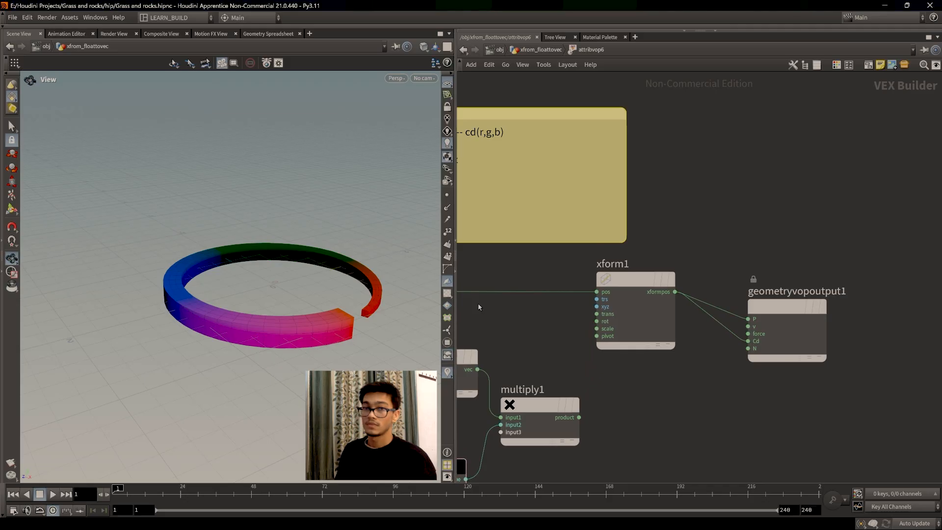
- Inspect the ring from a higher angle, nudge the Transform Matrix node slightly left, and scrub the timeline back to frame 1
middle_drag(571, 368, 642, 365)
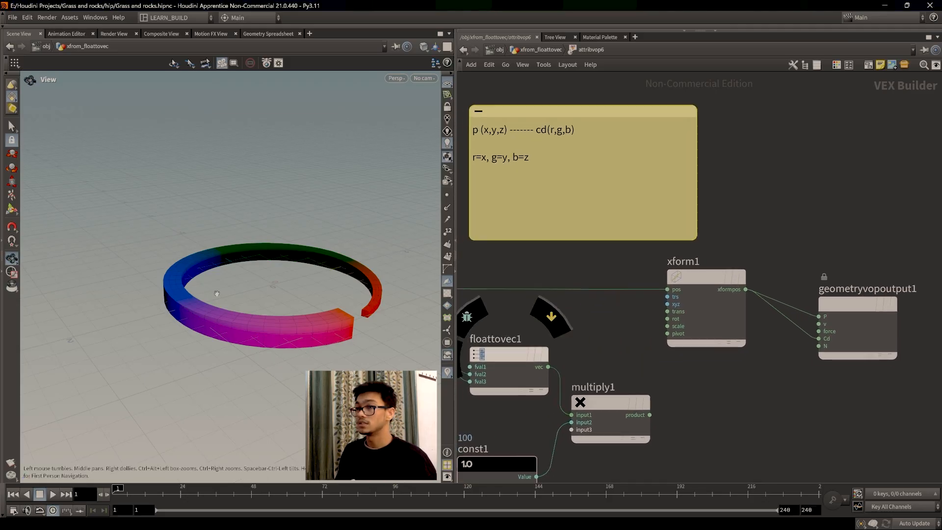
drag(327, 307, 373, 302)
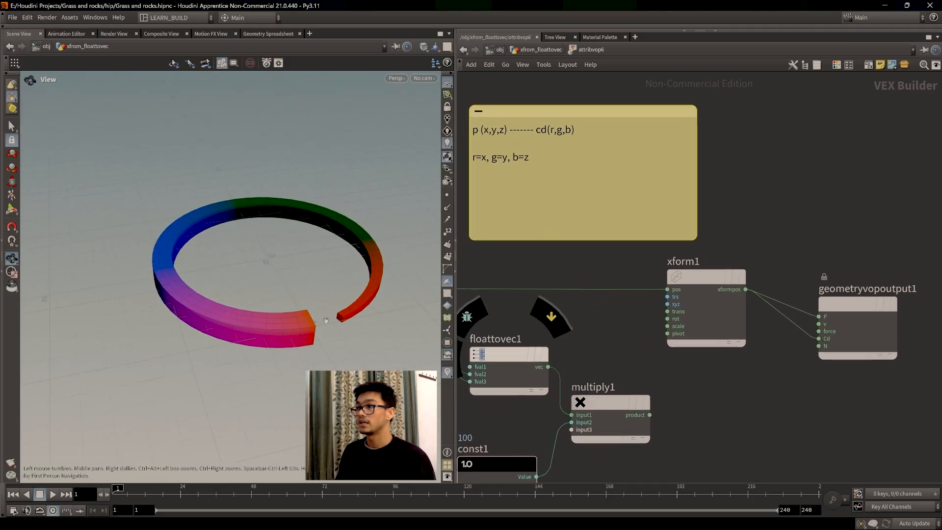
drag(701, 278, 689, 278)
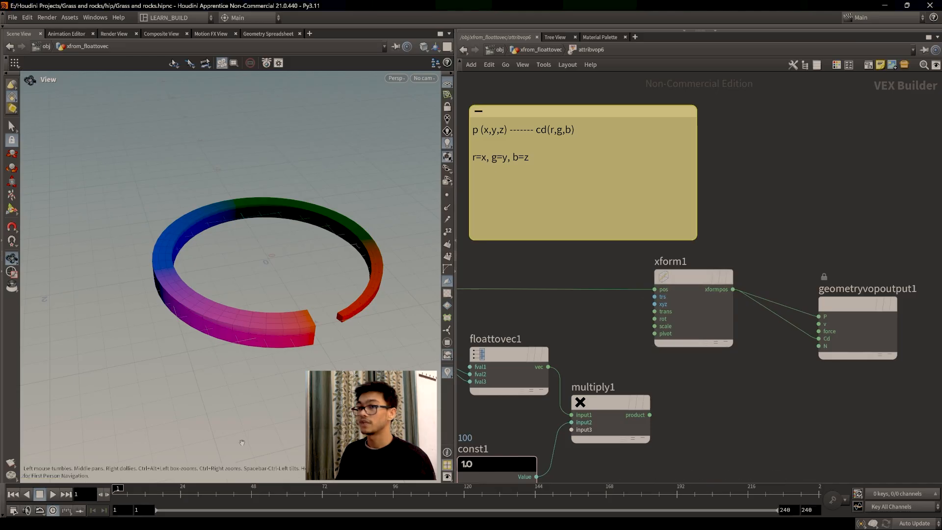
click(223, 488)
drag(222, 488, 118, 488)
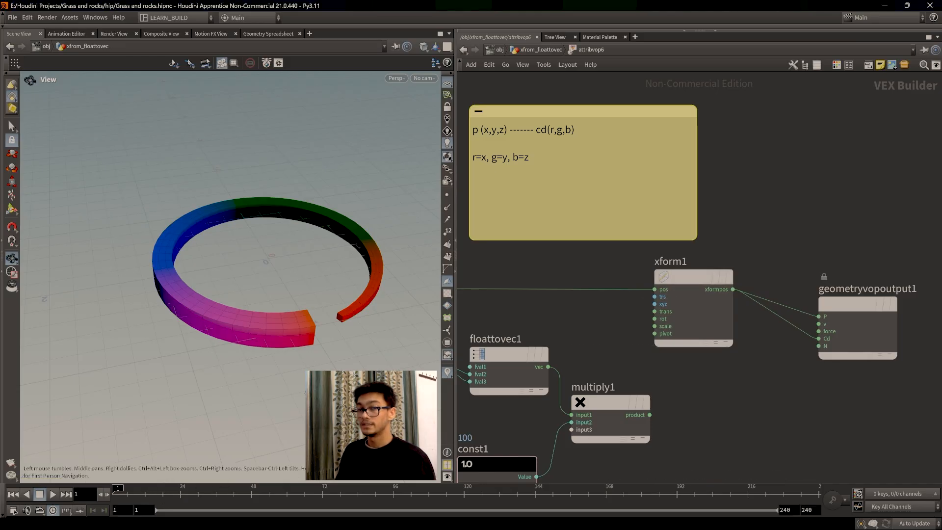
- Try feeding the Multiply node's product into the Transform Matrix's pos input, and cut that wire again
click(650, 415)
click(651, 290)
scroll(647, 303, down, 1)
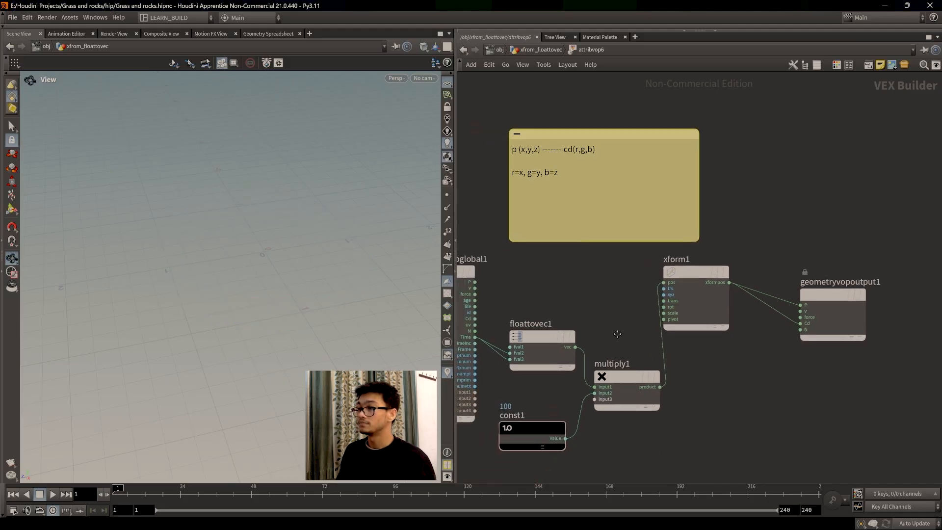
scroll(607, 344, up, 1)
middle_drag(603, 316, 650, 350)
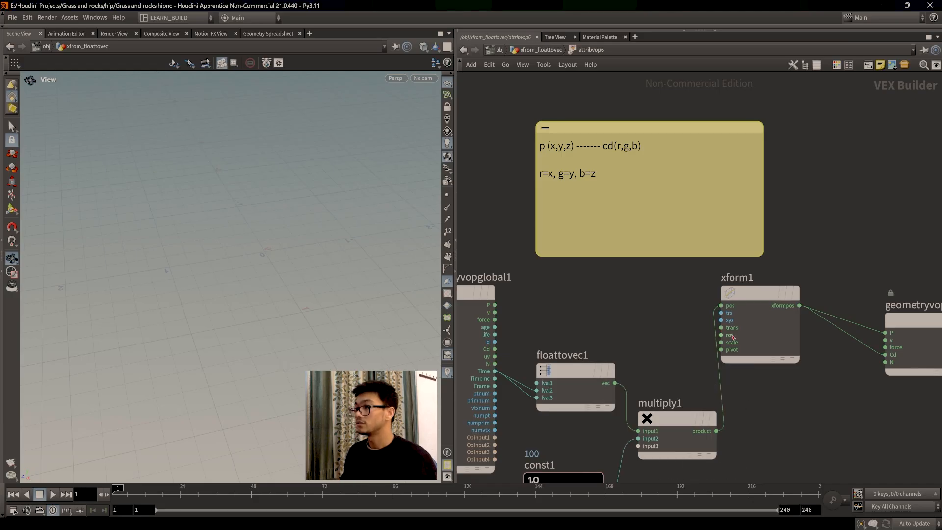
key(y)
drag(729, 372, 711, 376)
- Wire the global P output to the Transform Matrix's pos input and the Multiply product to its rot input
click(494, 305)
click(722, 305)
click(717, 431)
click(721, 335)
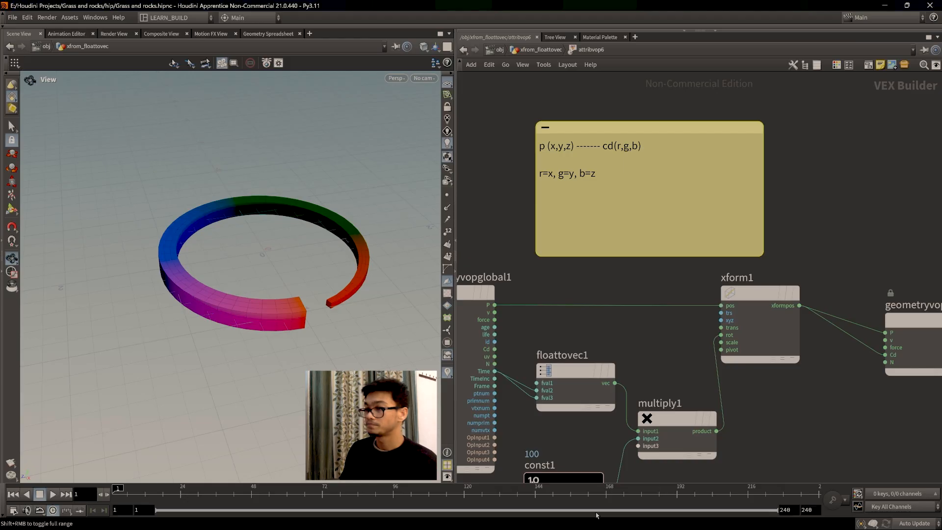
- Scrub the animation to frame 81 and examine the ring's rotation alongside the node network
drag(464, 494, 348, 509)
scroll(807, 403, down, 3)
scroll(807, 404, up, 5)
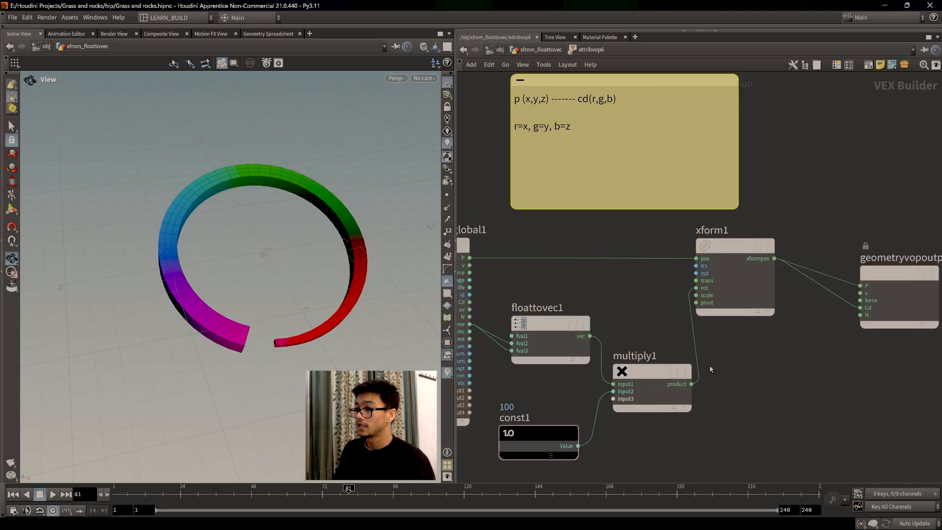
- Cut the wire into the Transform Matrix's rot input and feed the Multiply product into the output node's Cd
key(y)
drag(720, 345, 687, 347)
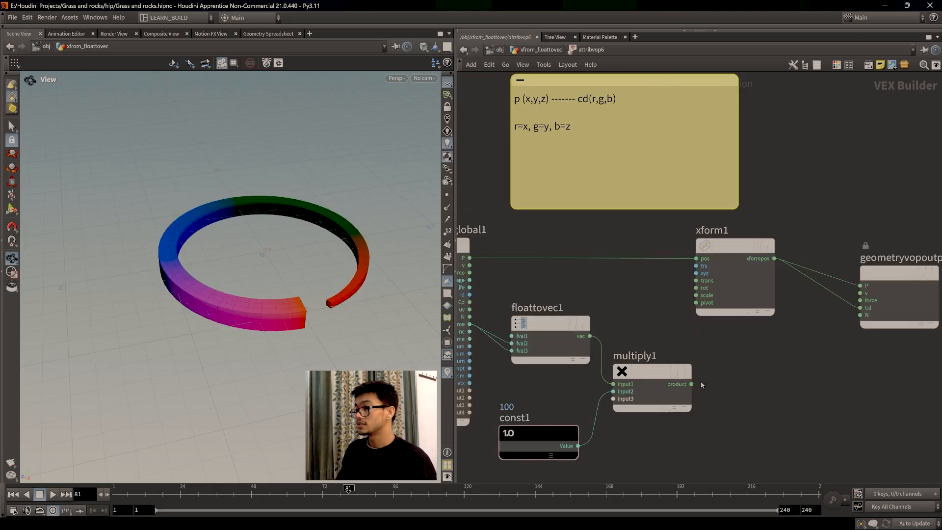
drag(692, 384, 709, 388)
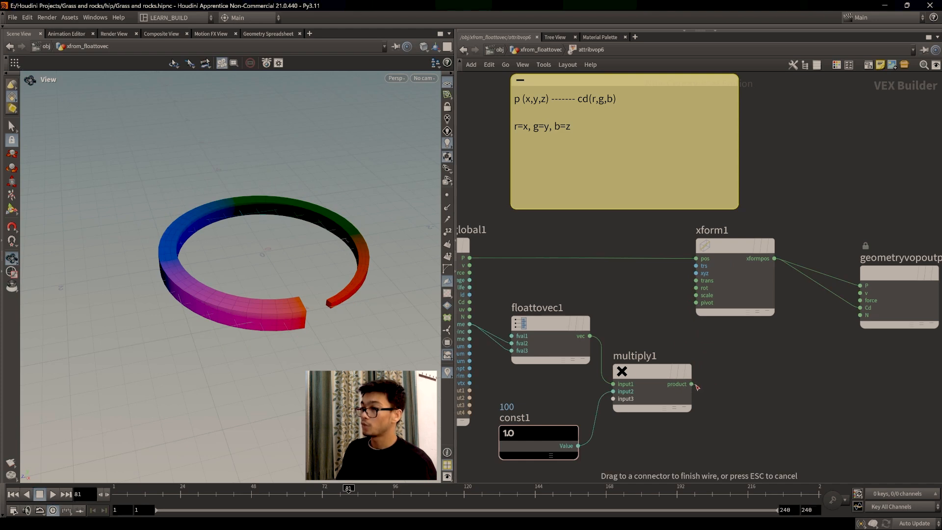
click(861, 308)
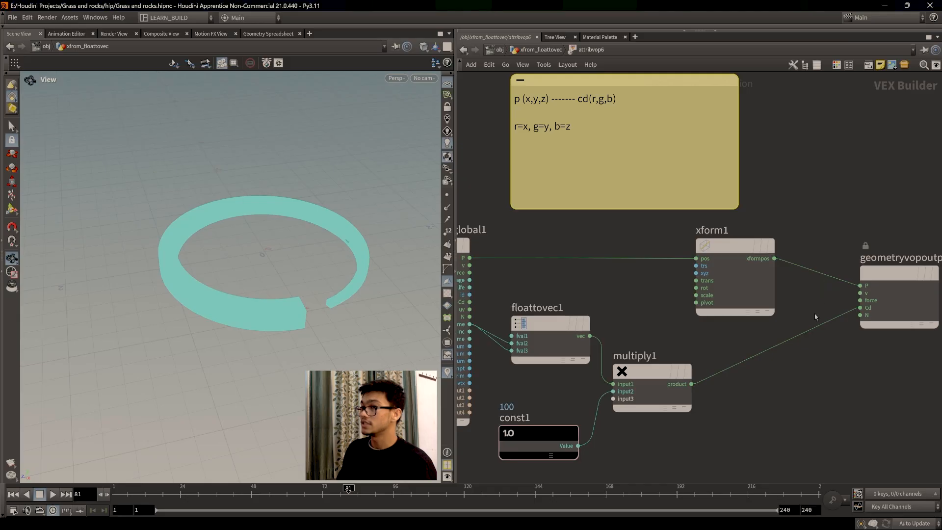
key(h)
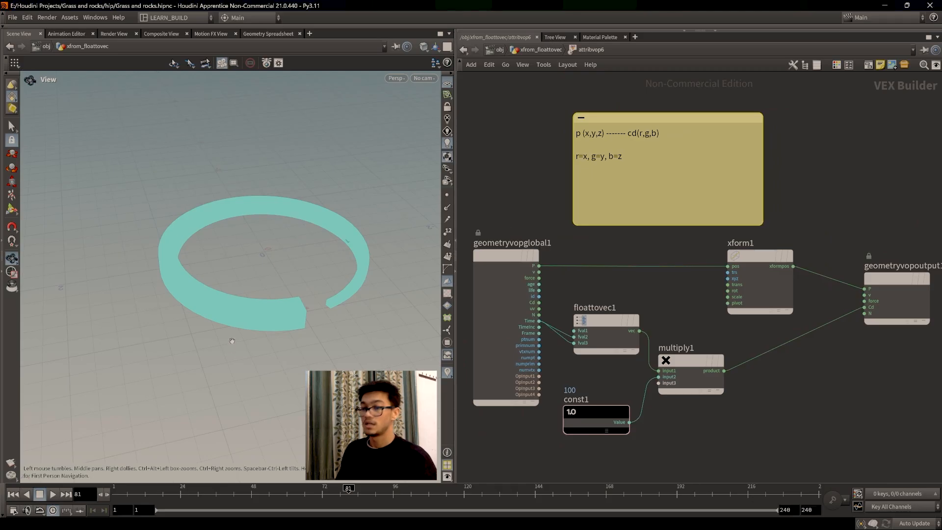
- Scrub the timeline back to frame 1 and examine the ring's Time-driven colour
drag(203, 353, 273, 320)
drag(316, 497, 116, 498)
drag(181, 448, 261, 419)
drag(116, 495, 114, 492)
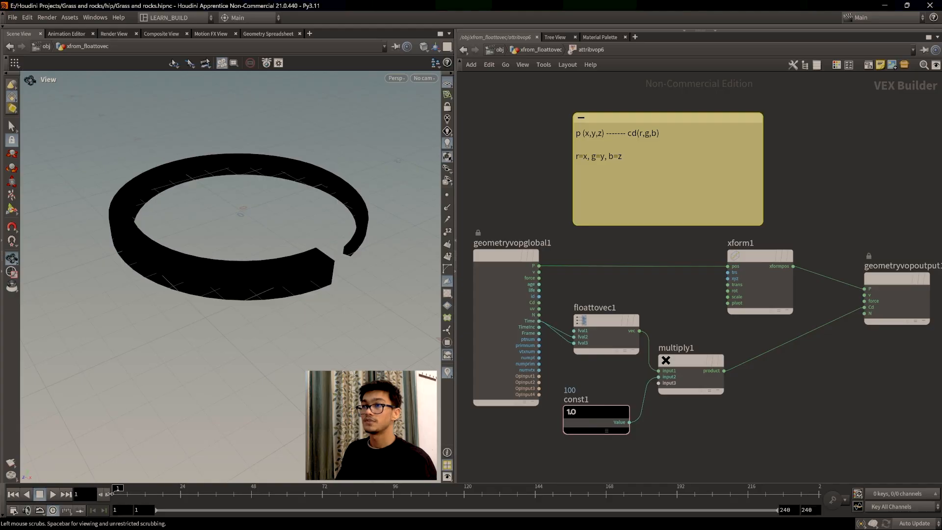
- Set the Constant node's float value to 1 and scrub to frame 13 to check the ring's colour
middle_drag(576, 466, 547, 462)
click(568, 414)
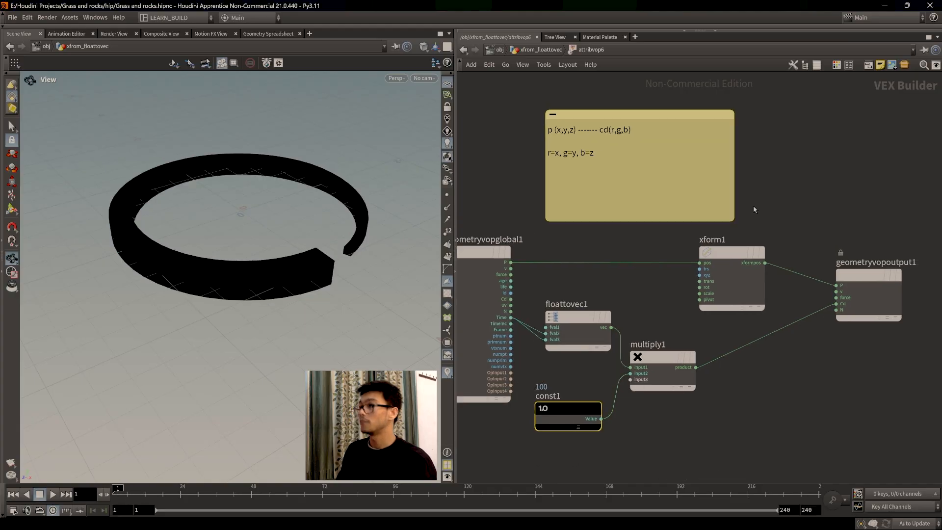
key(p)
click(798, 102)
text(1)
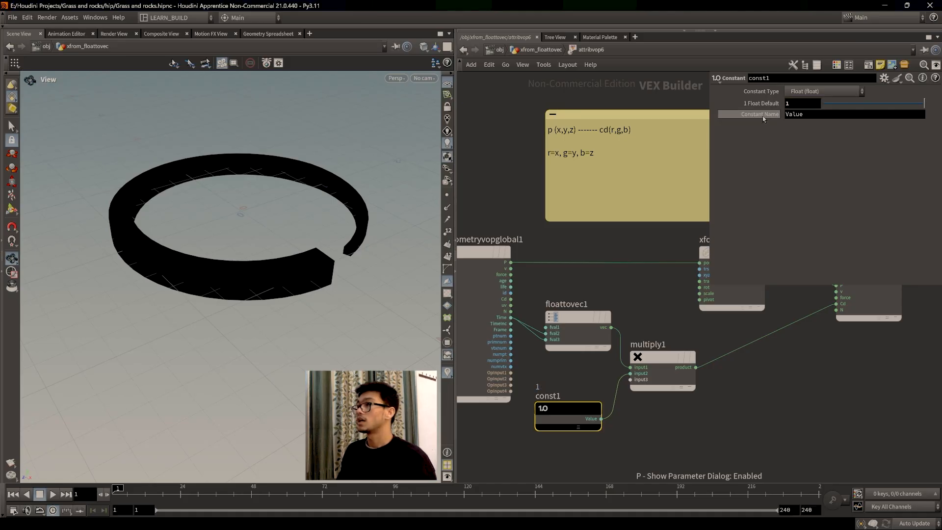
middle_drag(670, 430, 711, 414)
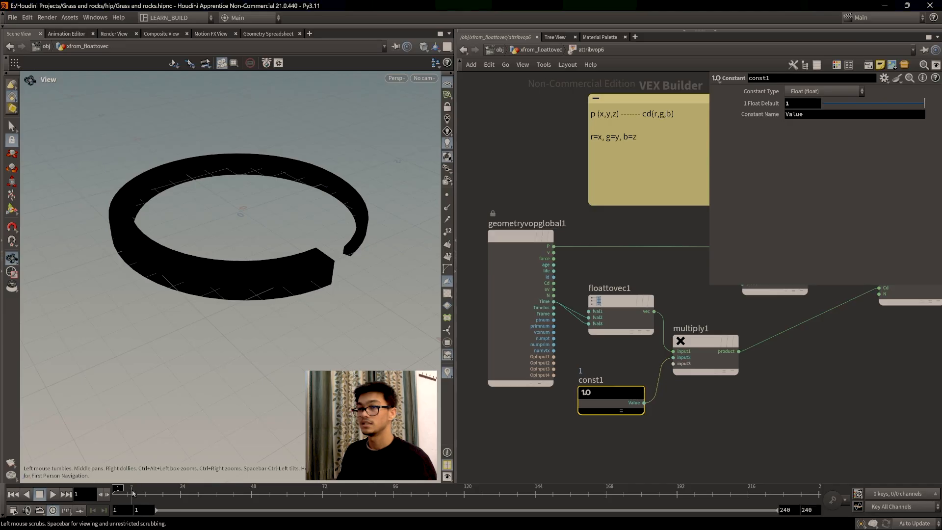
drag(131, 491, 156, 501)
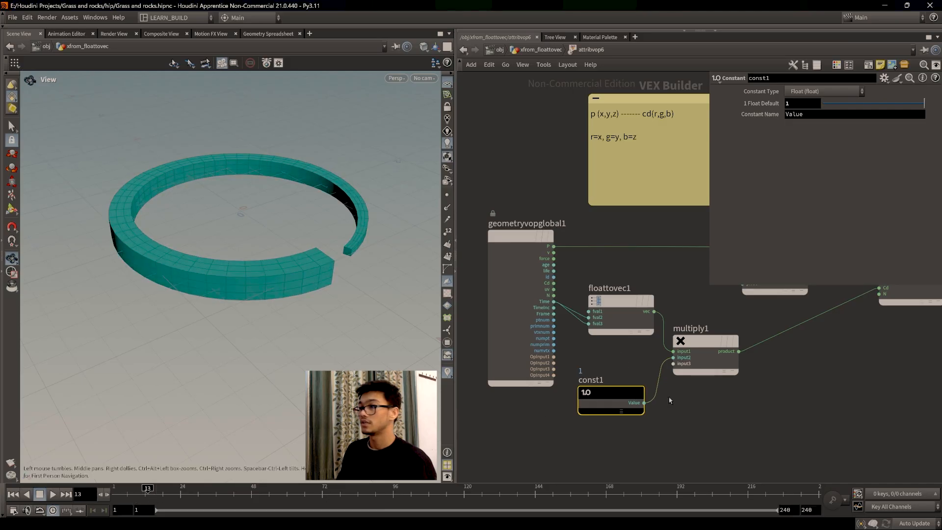
- Examine how Time feeds the Float to Vector components and how the vector reaches Cd through the Multiply node
scroll(696, 408, up, 1)
middle_drag(678, 302, 639, 329)
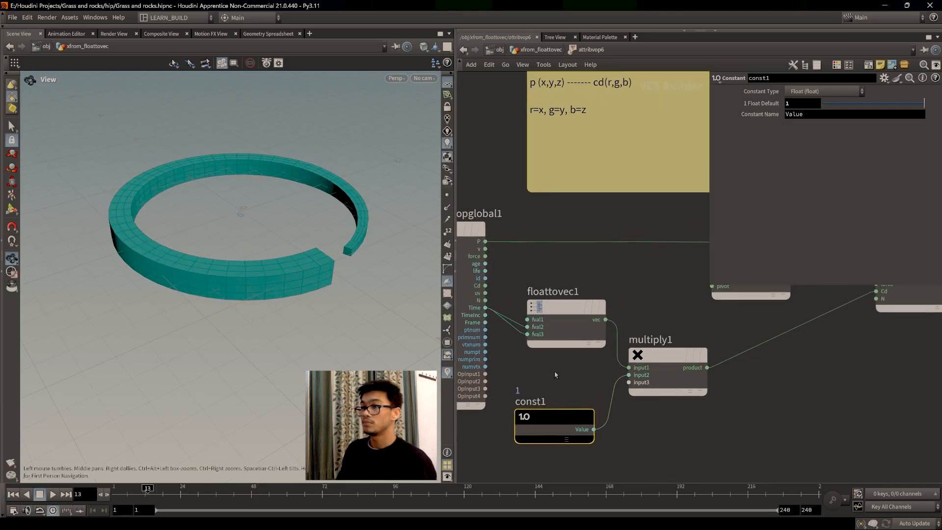
middle_drag(550, 329, 574, 337)
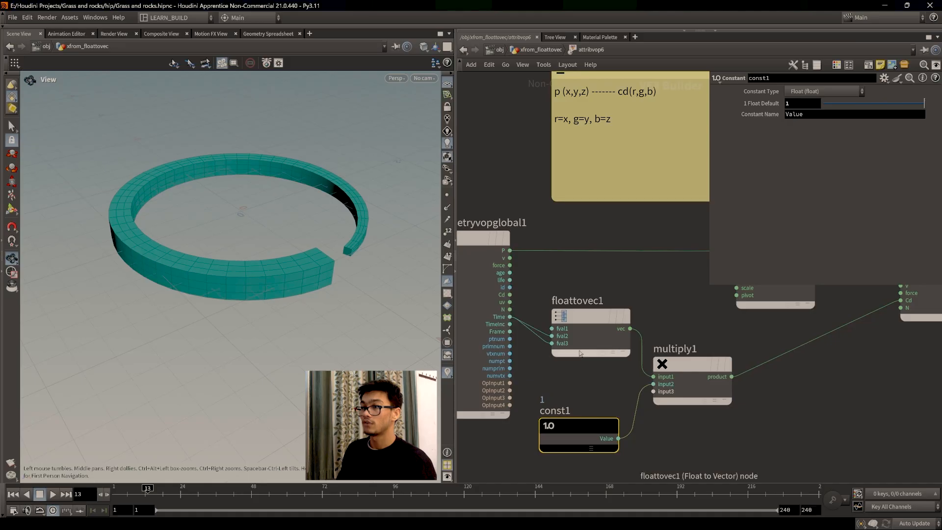
mouse_move(575, 328)
mouse_down()
mouse_move(565, 326)
mouse_move(579, 328)
mouse_up()
mouse_move(586, 339)
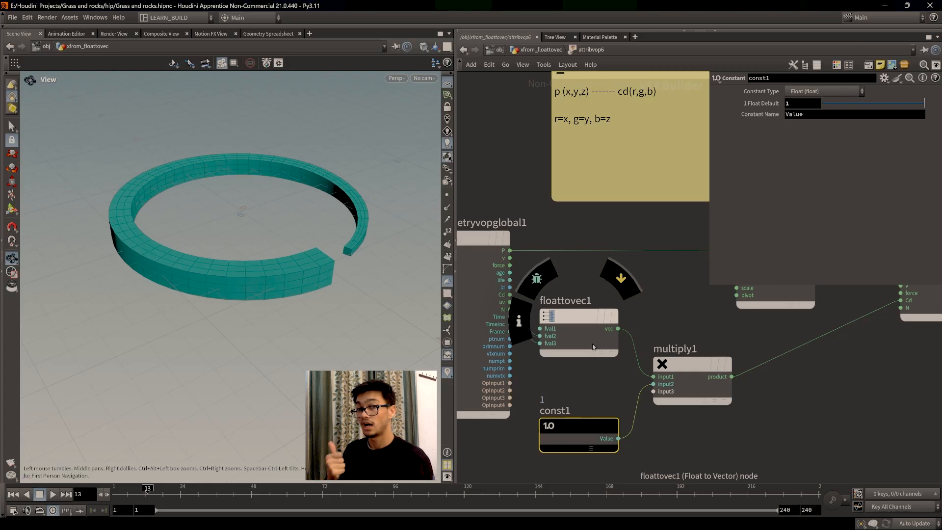
middle_drag(754, 426, 692, 451)
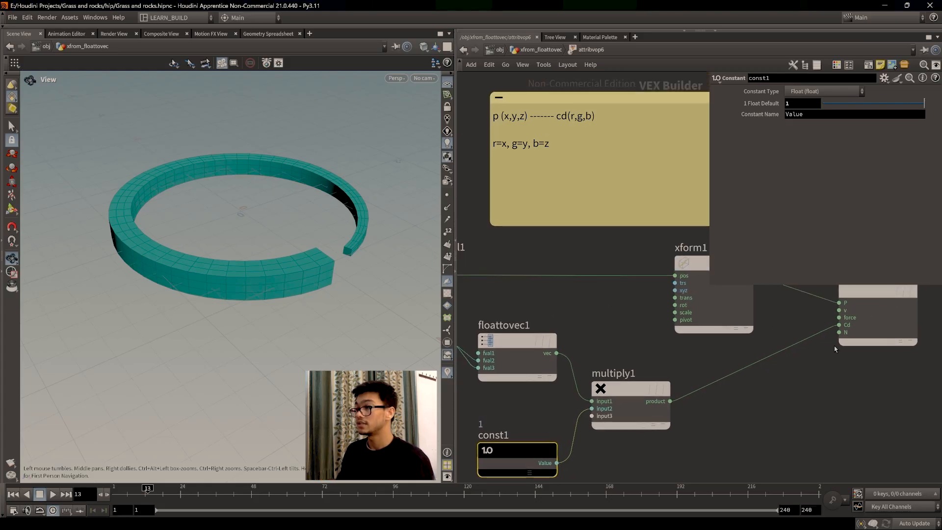
middle_drag(725, 400, 741, 374)
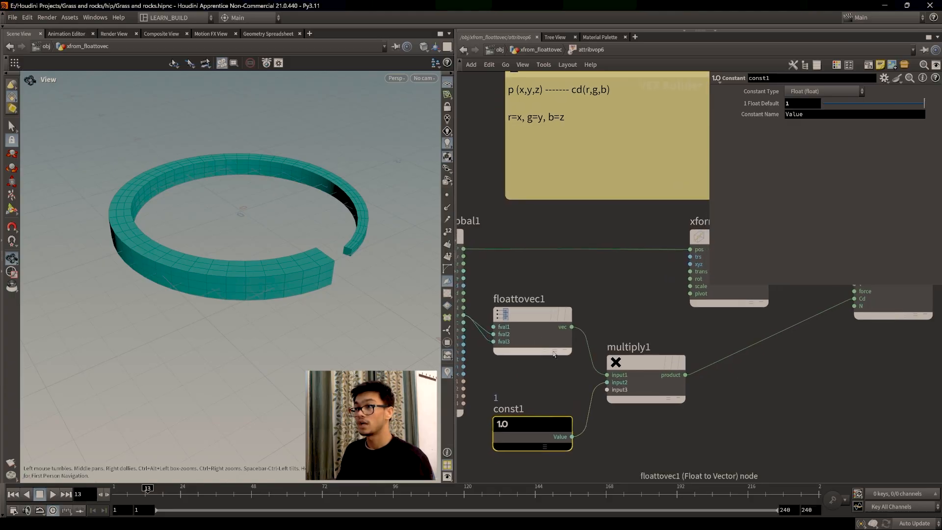
drag(541, 334, 553, 335)
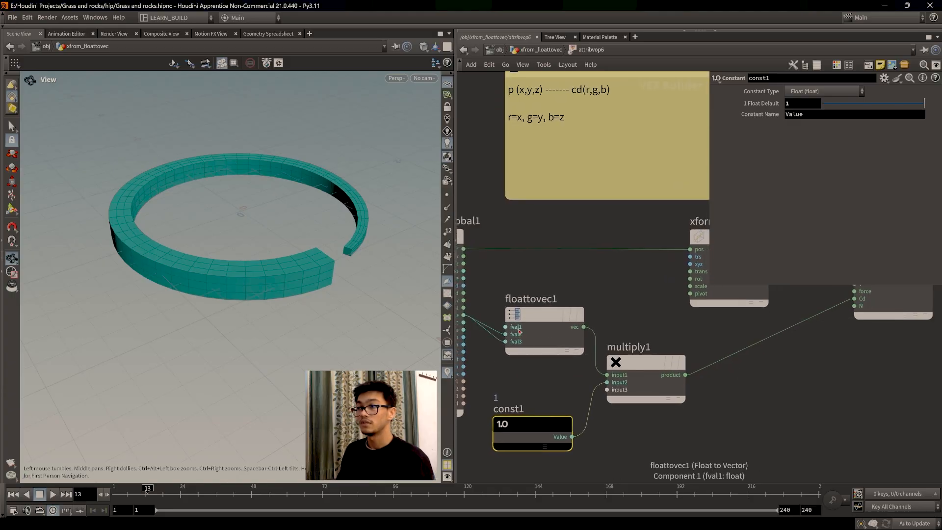
middle_click(518, 345)
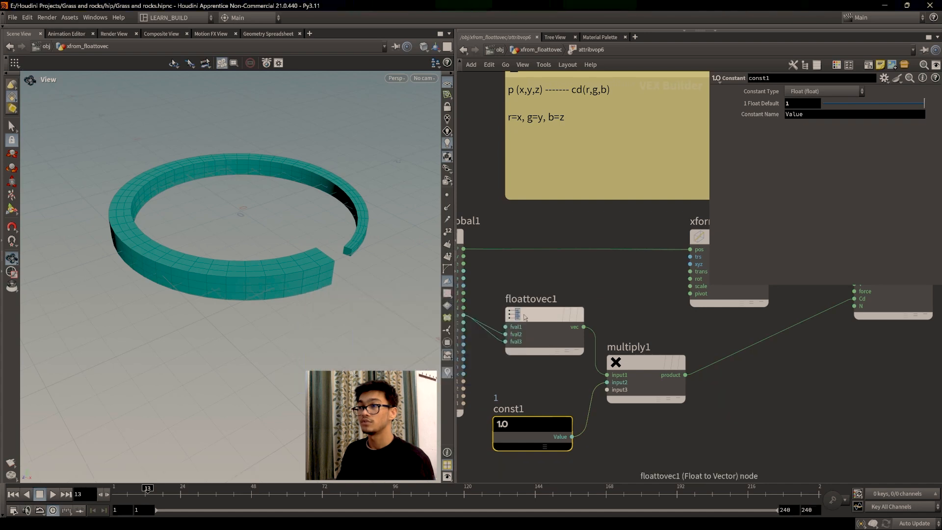
middle_drag(539, 335, 560, 334)
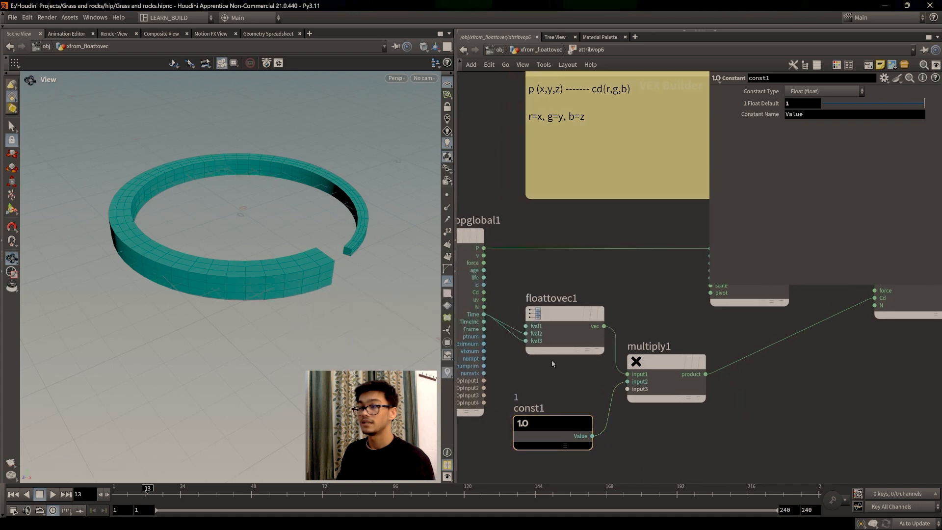
middle_drag(611, 373, 570, 379)
scroll(731, 398, down, 1)
mouse_move(731, 398)
middle_down()
mouse_move(686, 409)
mouse_move(716, 393)
middle_up()
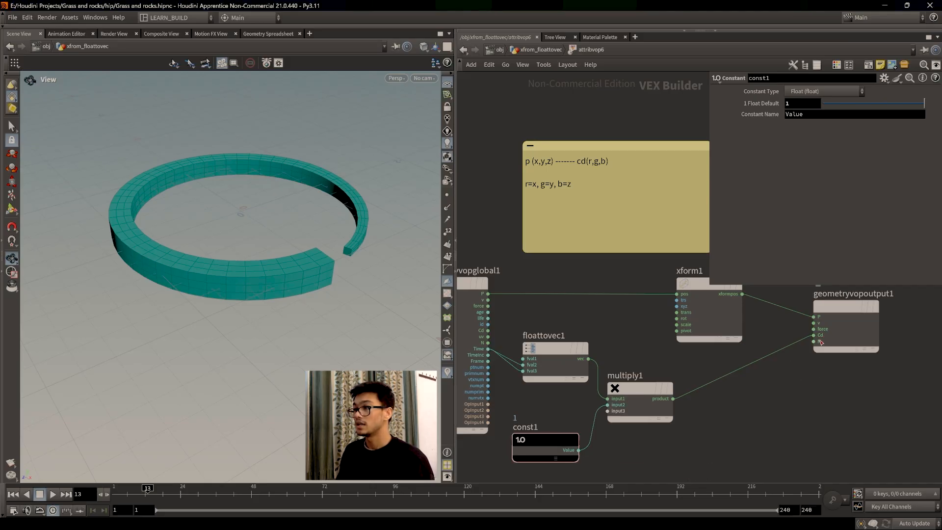
- Connect the global Time output to Float to Vector's fval1 and check the ring's colour up to frame 17
drag(555, 369, 558, 366)
scroll(499, 353, up, 2)
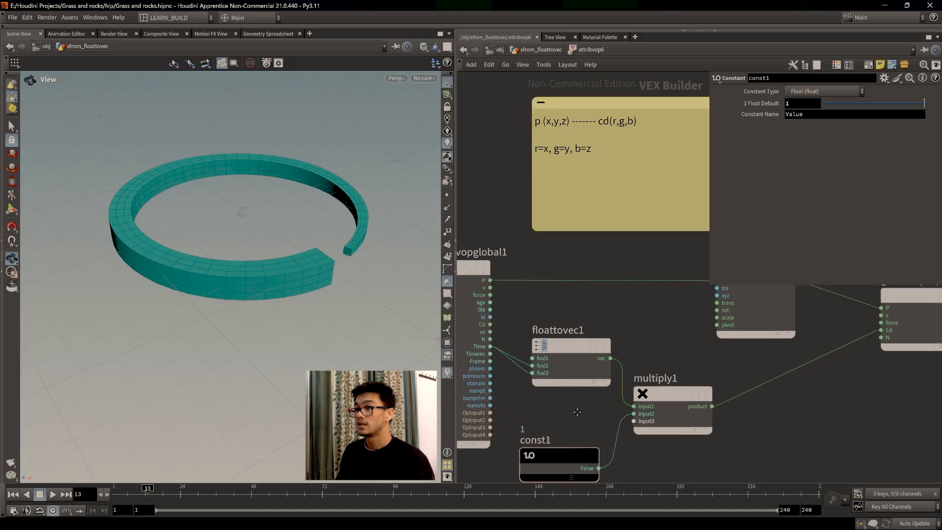
drag(494, 347, 536, 359)
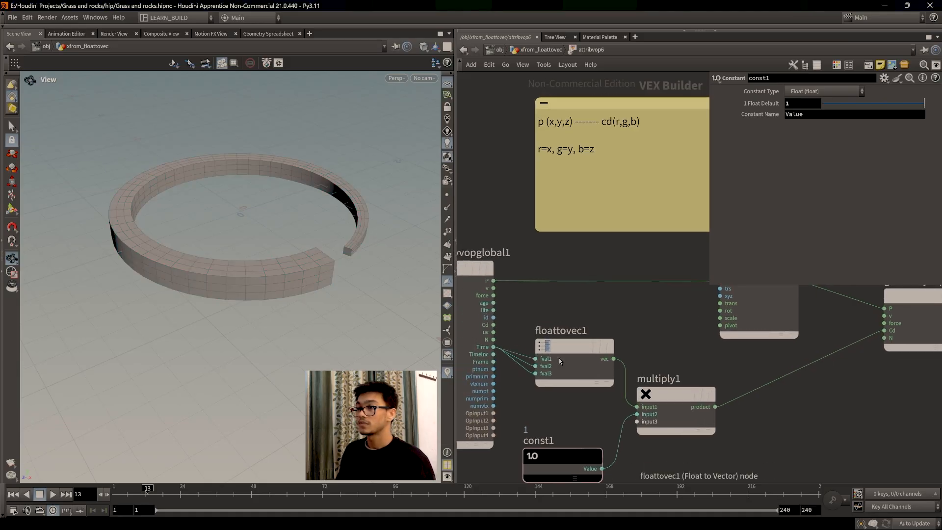
middle_drag(590, 412, 577, 406)
scroll(595, 419, down, 3)
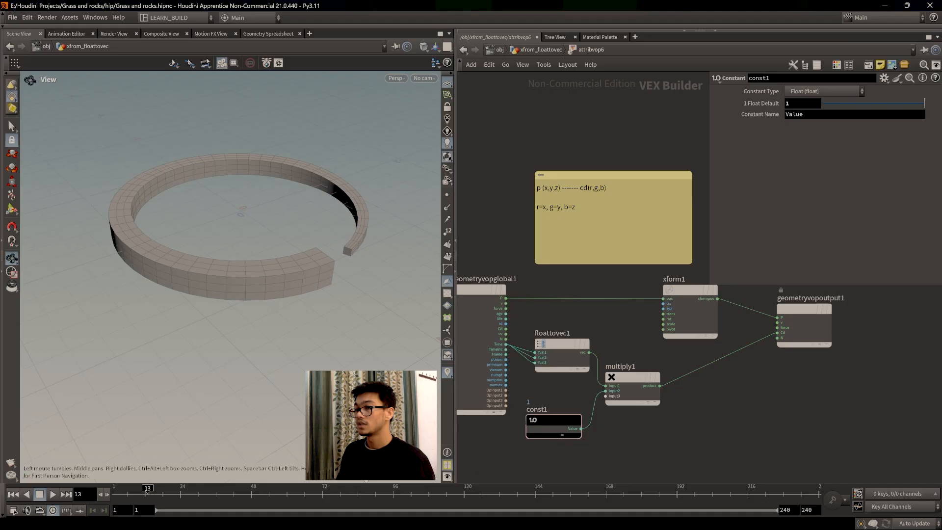
mouse_move(147, 493)
mouse_down()
mouse_move(126, 493)
mouse_move(295, 493)
mouse_move(124, 496)
mouse_move(161, 493)
mouse_up()
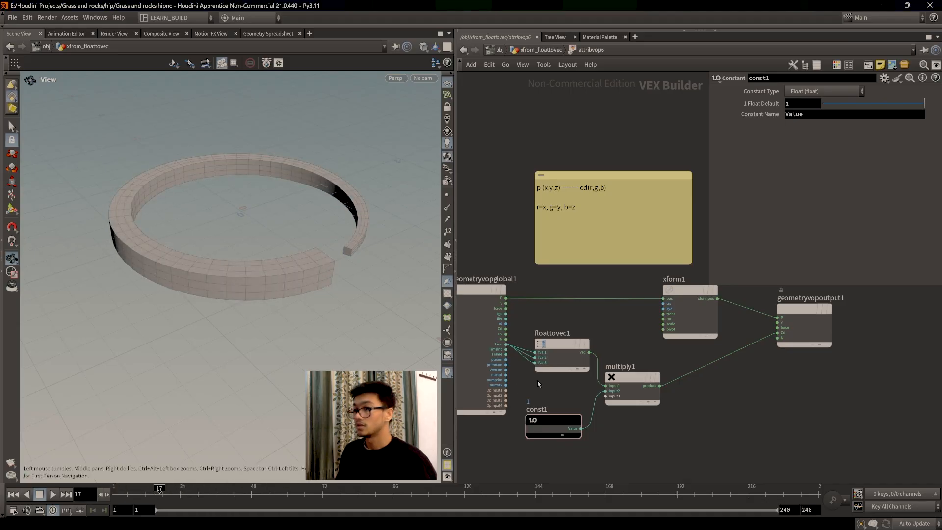
- Cut the Time wire into Float to Vector's fval3 and scrub from frame 1 to frame 20
scroll(538, 384, up, 2)
key(y)
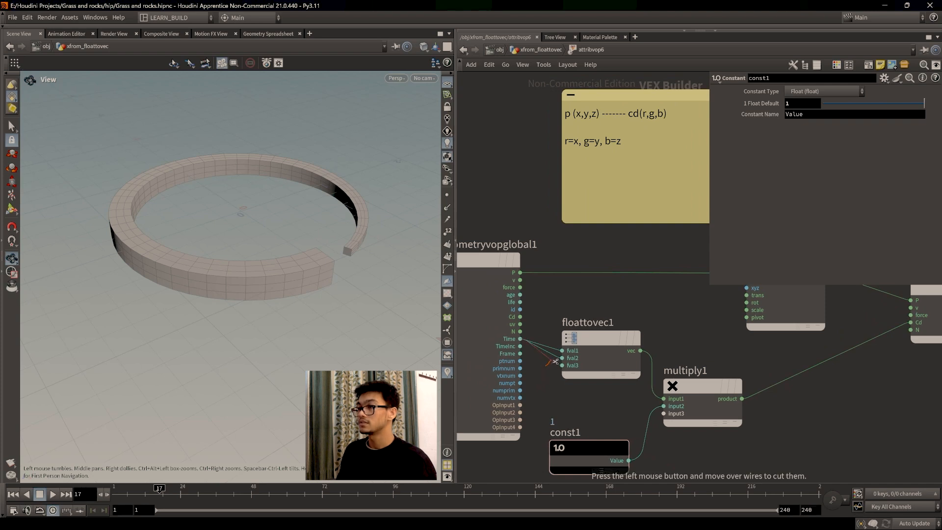
drag(555, 361, 557, 359)
click(118, 489)
drag(118, 489, 168, 488)
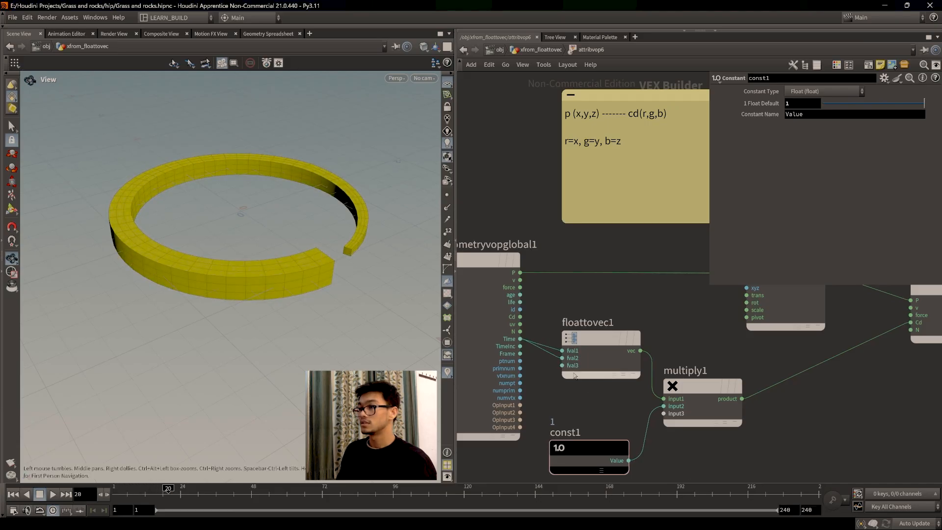
- Examine the points' Cd values in the Geometry Spreadsheet while scrubbing the timeline forward from frame 20
scroll(577, 390, down, 4)
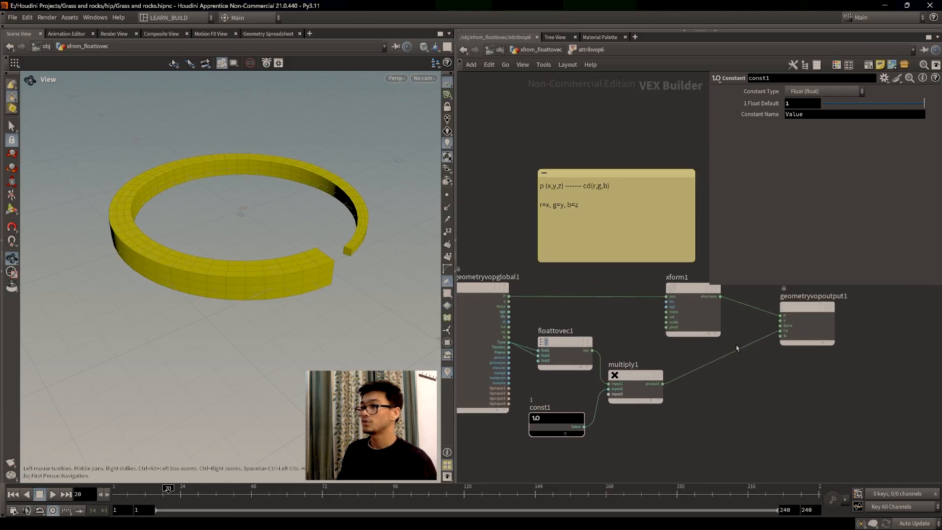
click(266, 33)
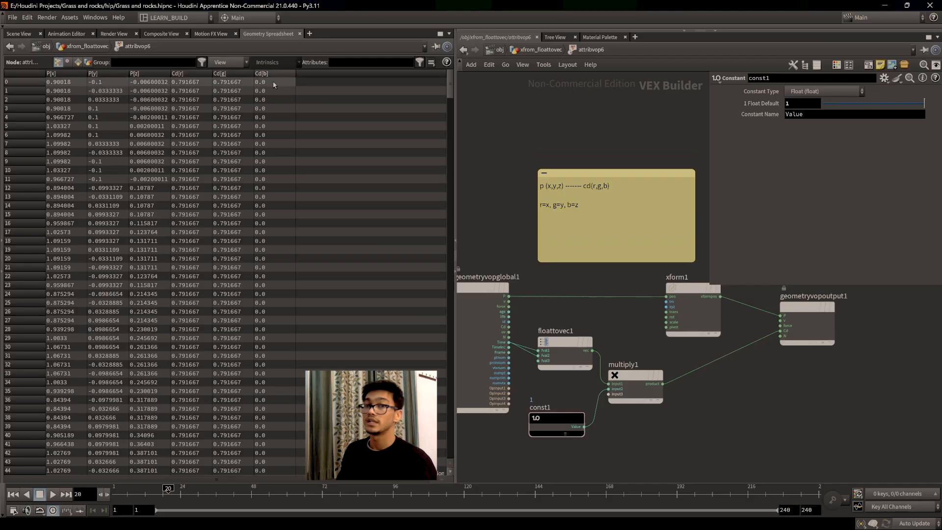
drag(167, 489, 213, 488)
- Return to the 3D scene view and scrub to about frame 180 and back to frame 5, watching the ring's colour
click(18, 33)
click(167, 489)
drag(164, 488, 521, 507)
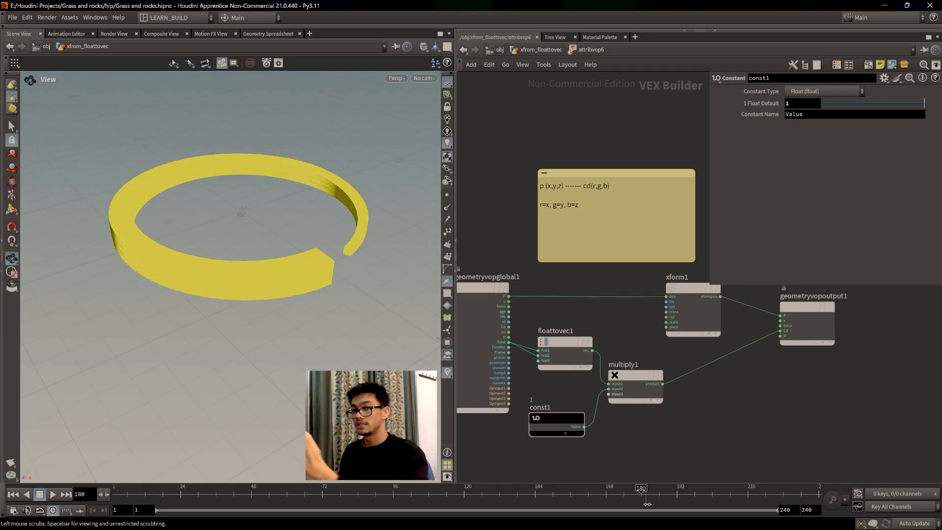
drag(656, 505, 124, 495)
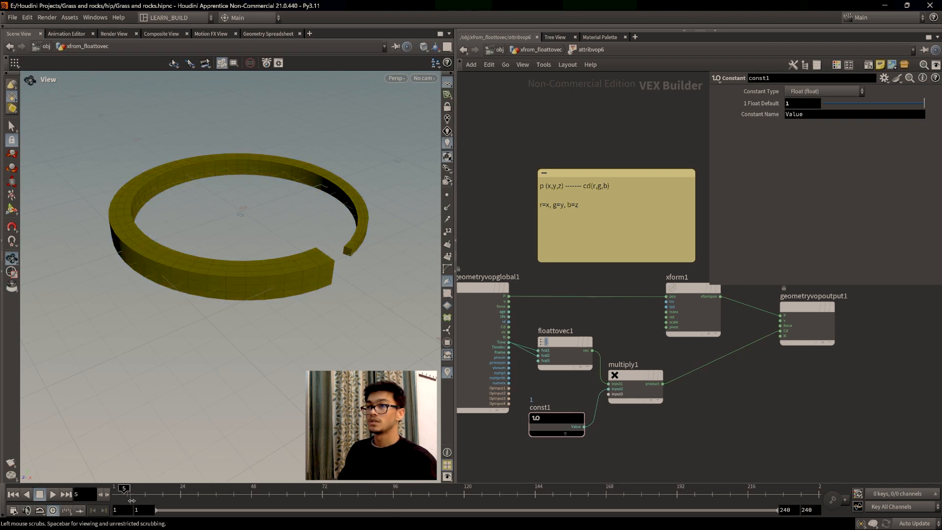
- Cut the Multiply node's wire to Cd and connect its product to the Transform Matrix's rot input
scroll(748, 415, up, 3)
scroll(750, 422, down, 3)
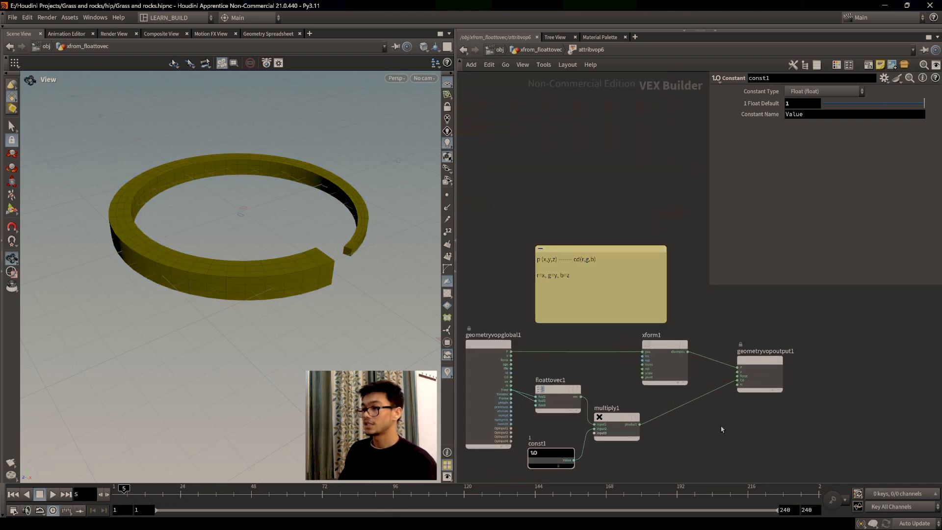
scroll(623, 435, up, 2)
drag(684, 437, 672, 378)
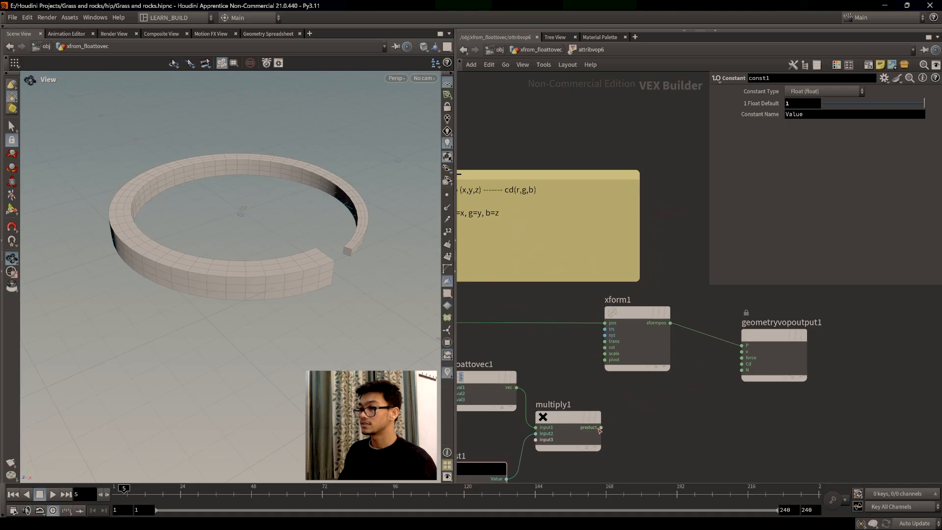
click(601, 427)
click(605, 347)
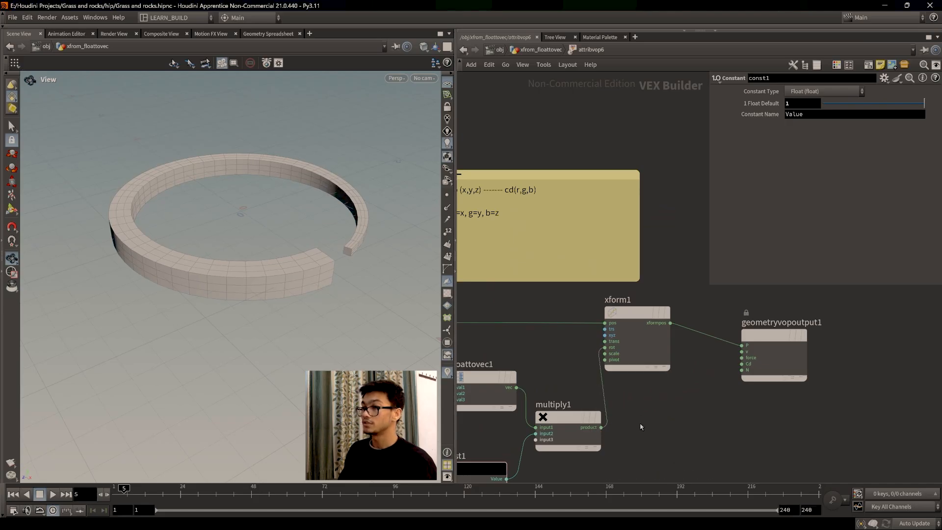
- Connect the Transform Matrix's xformpos output to the output node's Cd input
click(671, 323)
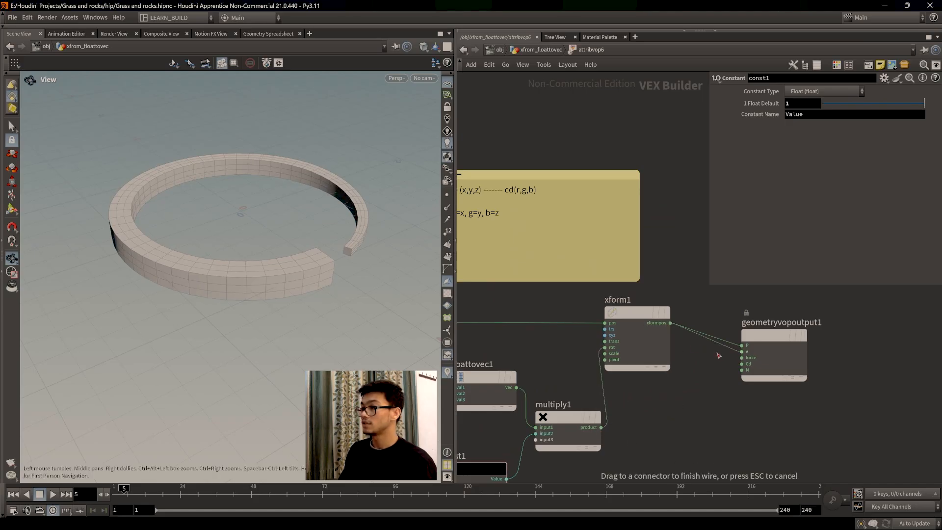
click(741, 364)
middle_drag(742, 364, 827, 356)
- Scrub the animation to frame 34 and examine the coloured ring from several angles
click(133, 492)
drag(133, 492, 210, 493)
drag(309, 270, 305, 306)
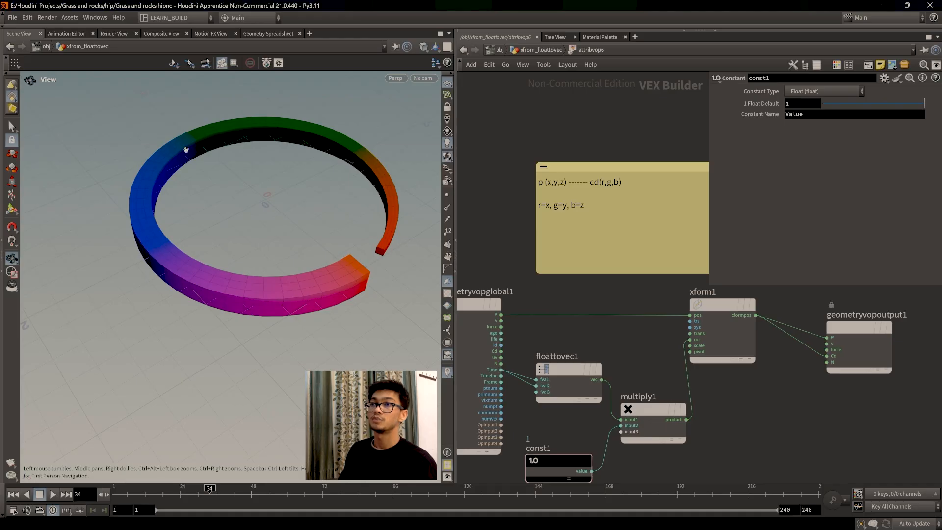
drag(175, 157, 244, 169)
drag(298, 248, 273, 316)
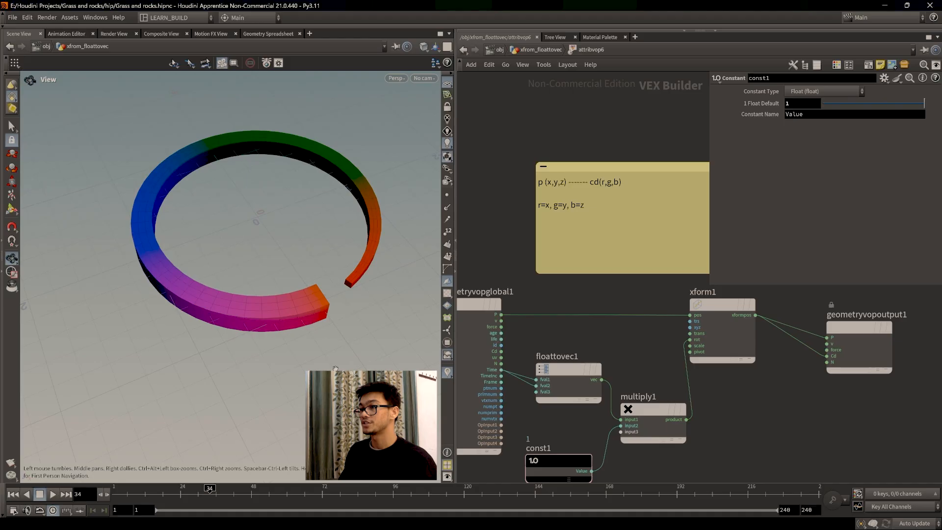
- Set the const1 node's float default to 100 so the Multiply node scales the Time-driven rotation
scroll(686, 383, up, 1)
middle_drag(700, 414, 689, 377)
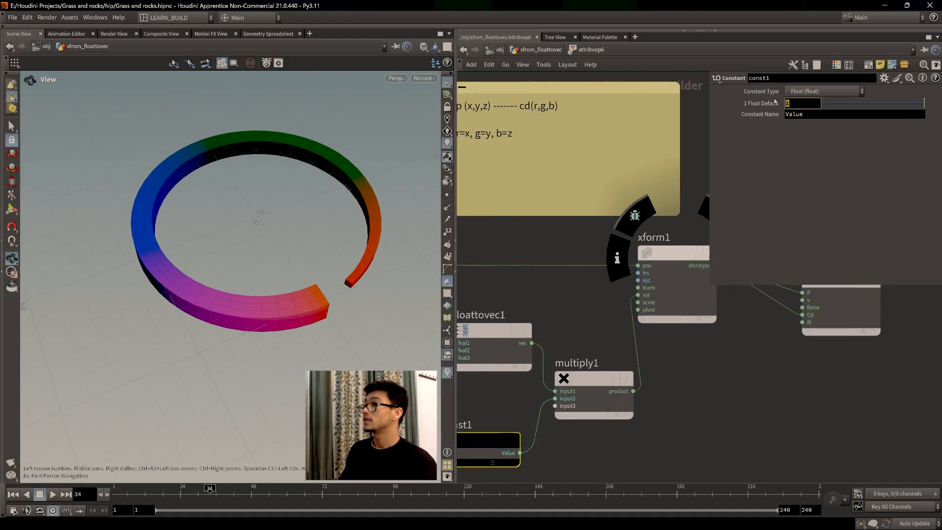
text(00)
key(Return)
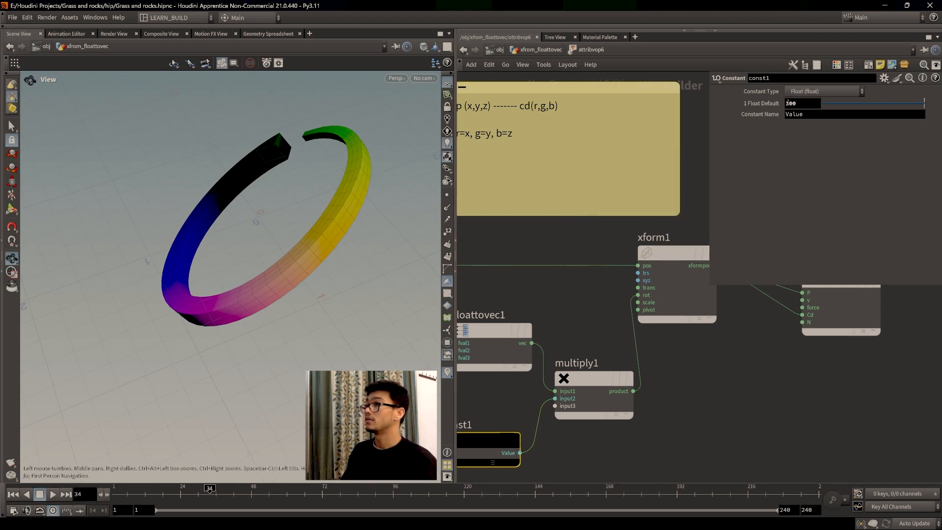
- Play the animation to about frame 210 to watch the coloured ring rotate, and return to frame 1
click(53, 494)
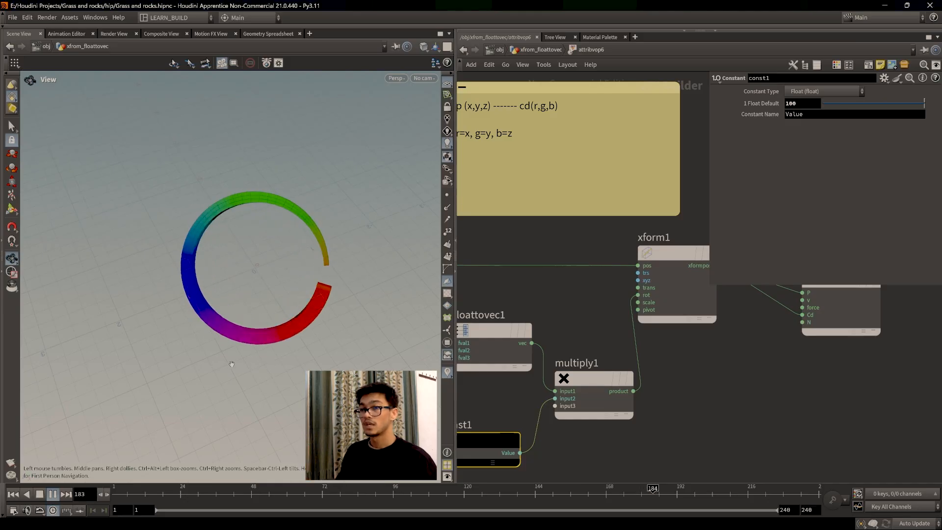
click(53, 494)
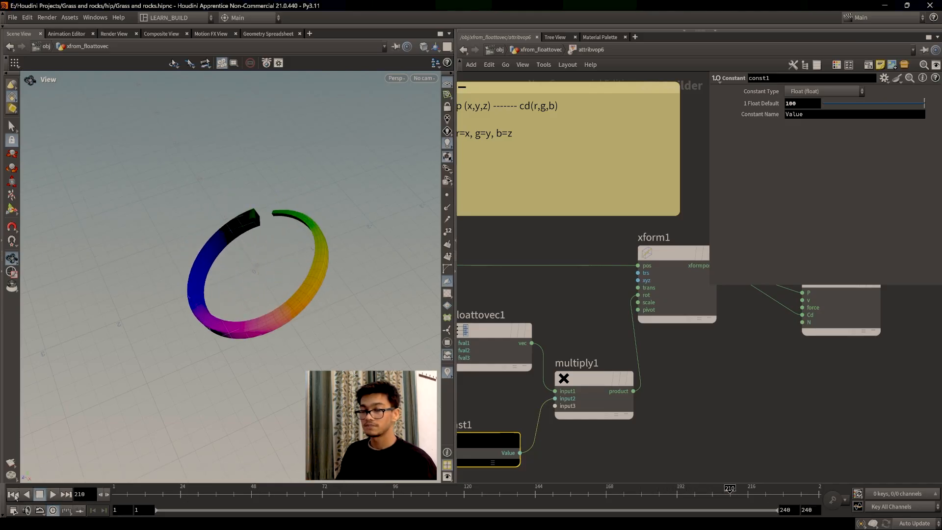
click(14, 495)
middle_drag(717, 364, 682, 328)
middle_drag(651, 359, 632, 391)
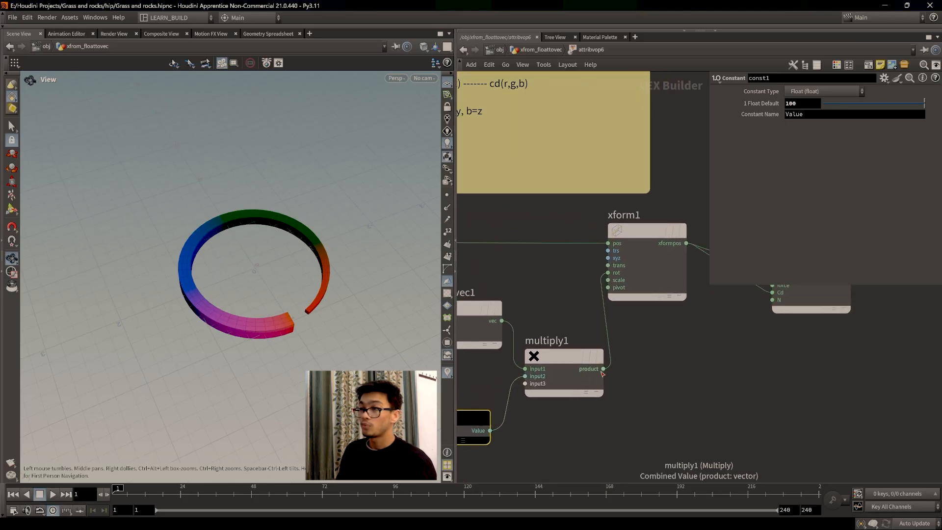
middle_drag(694, 397, 686, 406)
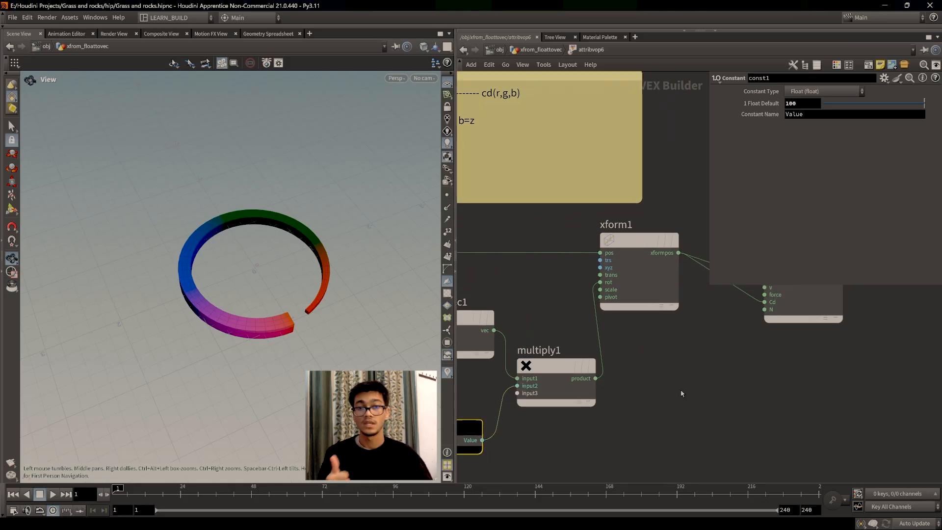
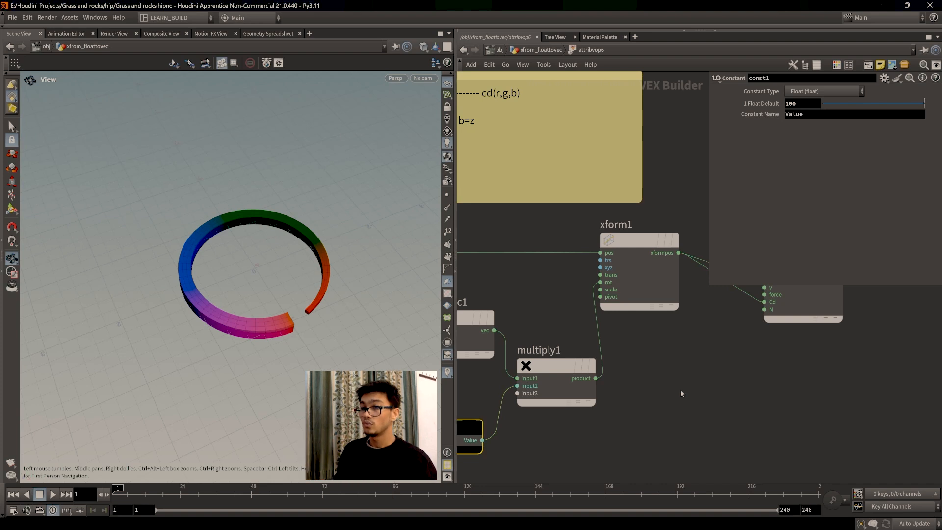
- Compare the P and Cd columns in the geometry spreadsheet while scrubbing to about frame 21 and back to frame 1
click(258, 35)
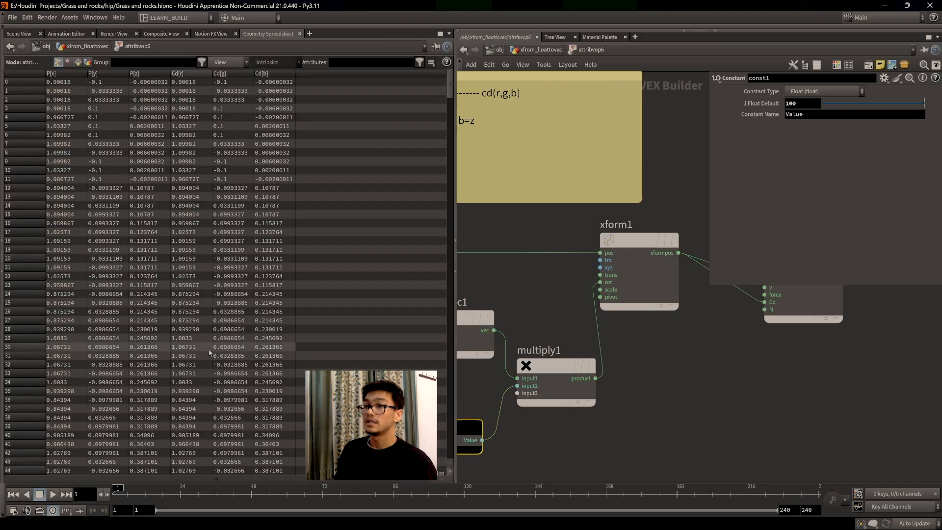
drag(122, 494, 183, 492)
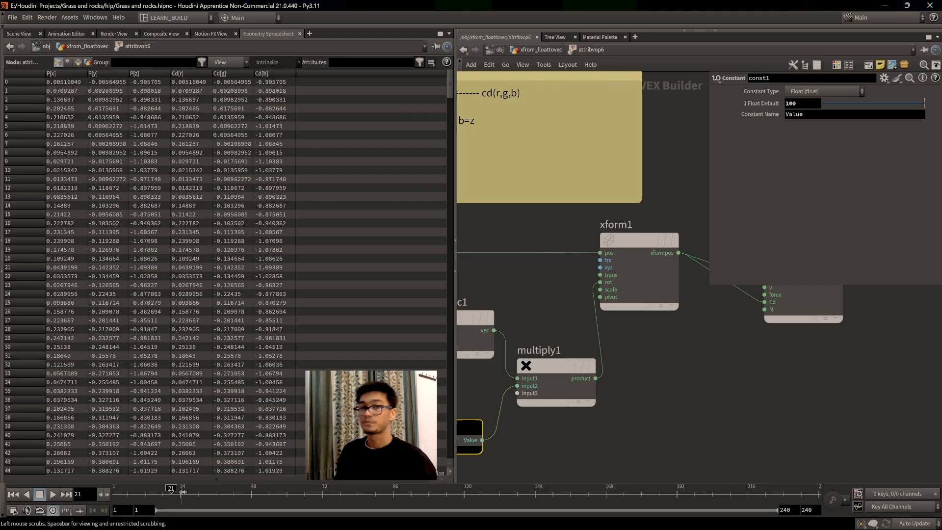
drag(182, 491, 112, 498)
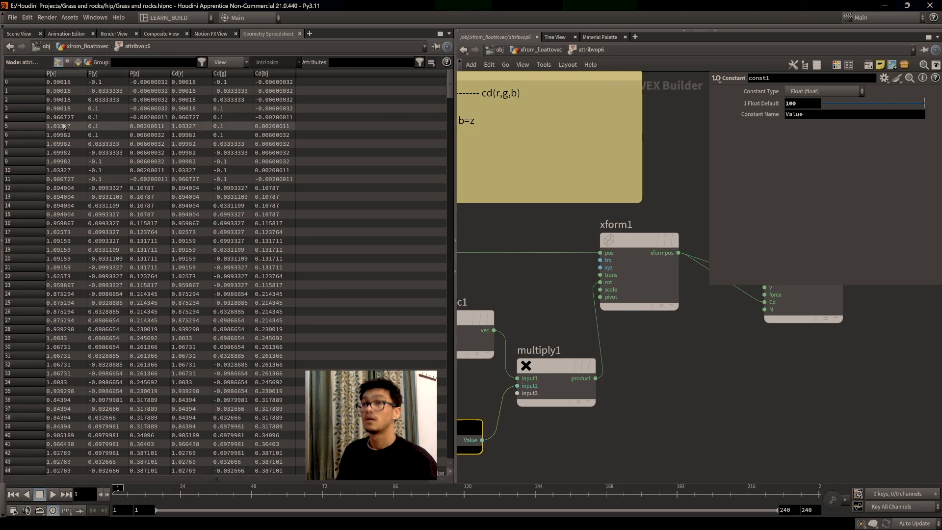
- Return to the 3D scene view and review the complete attribvop6 node network
click(19, 33)
scroll(647, 367, down, 2)
scroll(647, 367, down, 1)
middle_drag(648, 367, 731, 399)
scroll(712, 395, up, 2)
scroll(732, 400, down, 2)
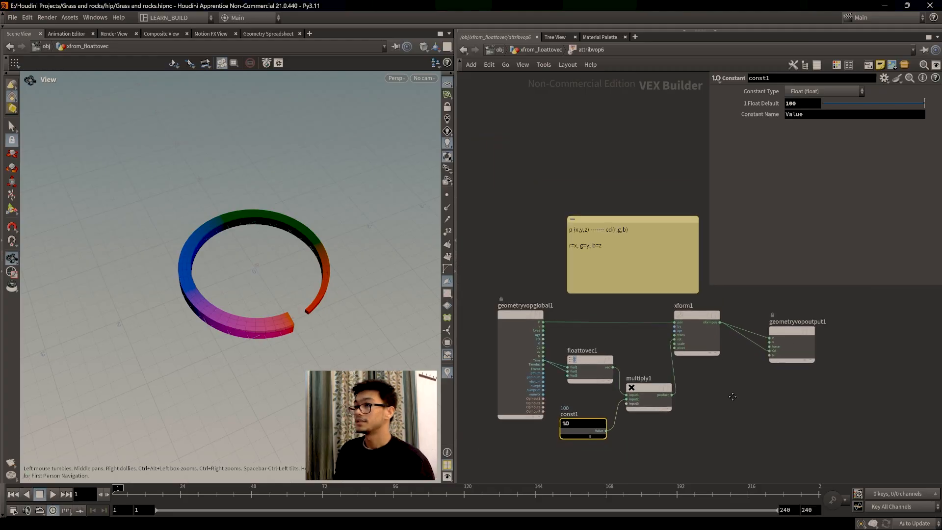
scroll(733, 401, up, 3)
scroll(739, 397, down, 2)
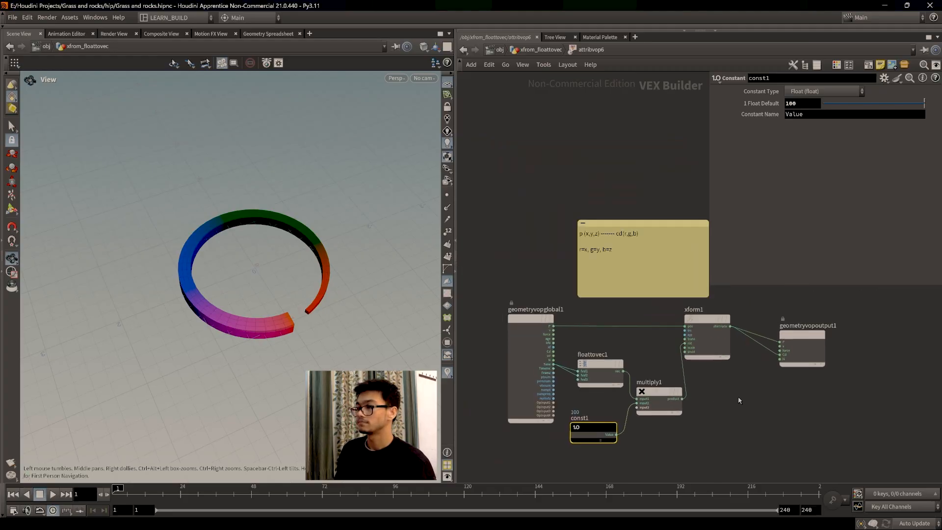
scroll(740, 398, up, 1)
middle_drag(743, 401, 749, 410)
scroll(749, 410, down, 1)
scroll(749, 410, up, 1)
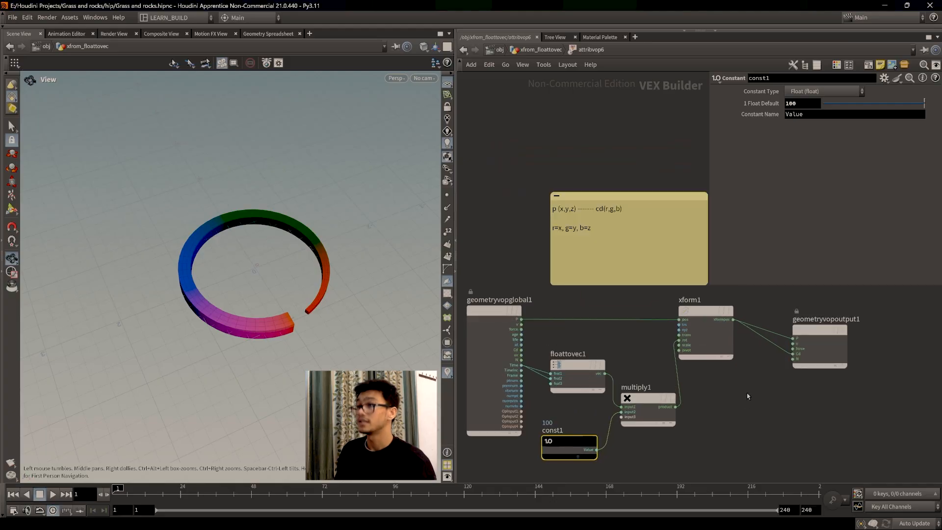
- Go up to the geometry network, display attribvop1's result and open its VOP network
click(527, 51)
scroll(601, 221, down, 4)
middle_drag(800, 361, 729, 342)
middle_click(725, 340)
middle_drag(842, 410, 734, 451)
scroll(707, 424, up, 2)
double_click(569, 360)
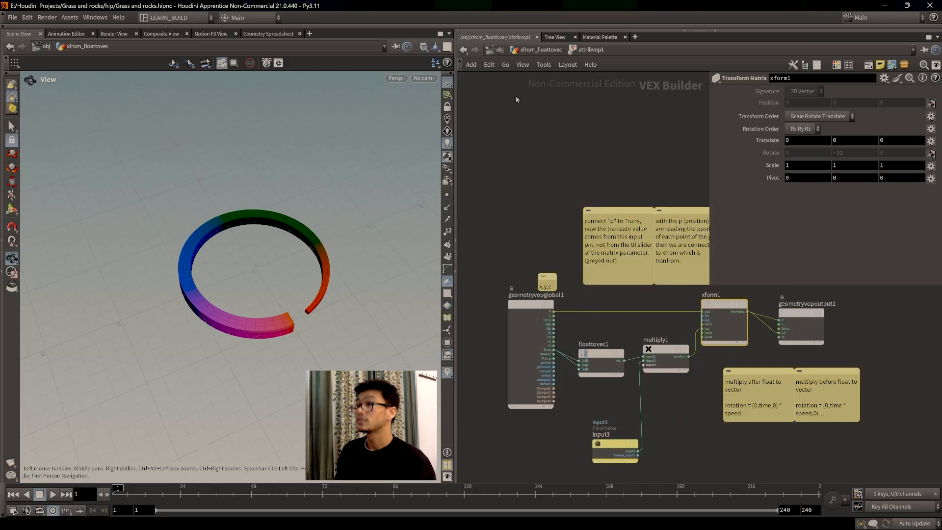
click(527, 51)
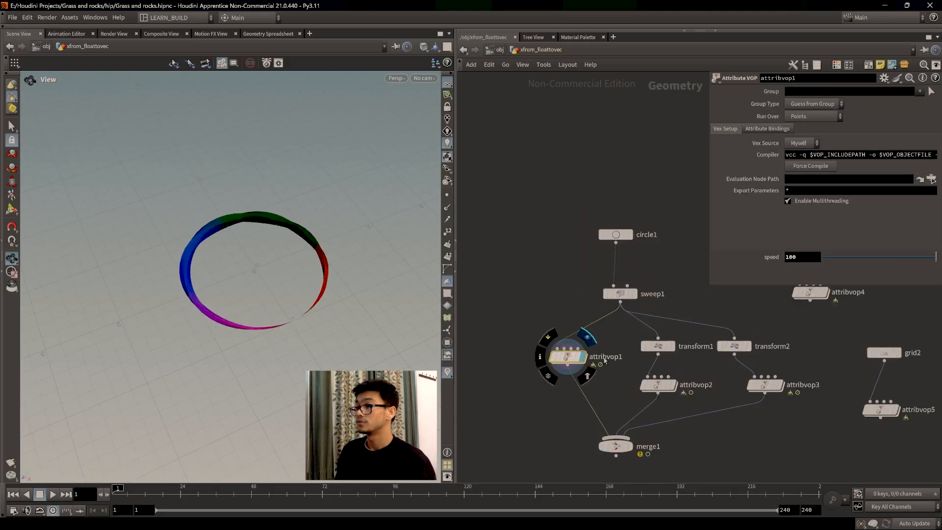
double_click(568, 357)
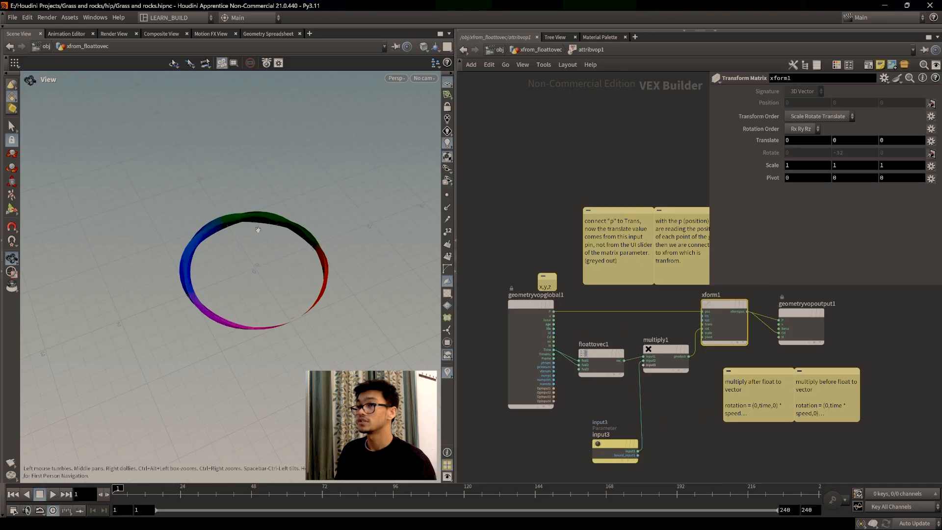
- Examine the displayed ring up close and inspect sweep1's surface, scale ramp and twist settings in the geometry network
scroll(259, 267, up, 6)
drag(259, 266, 346, 311)
drag(195, 279, 226, 314)
click(536, 51)
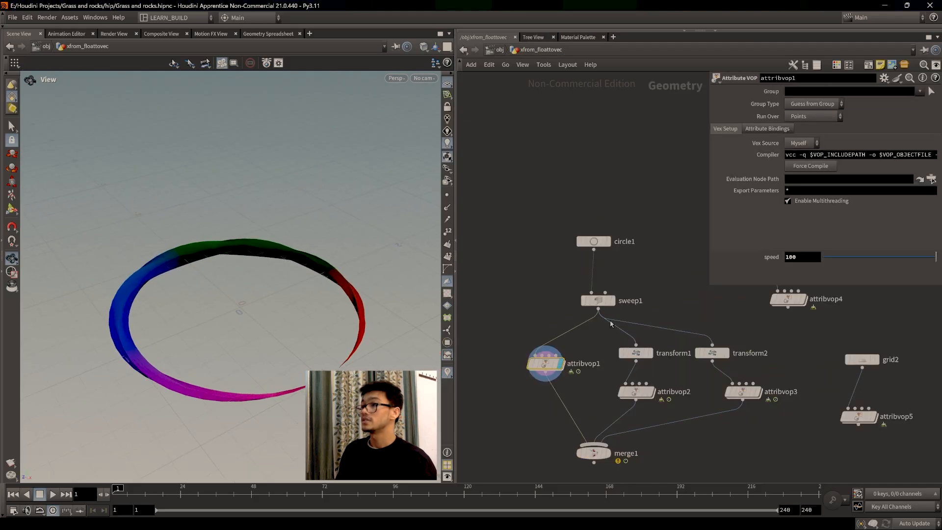
click(630, 260)
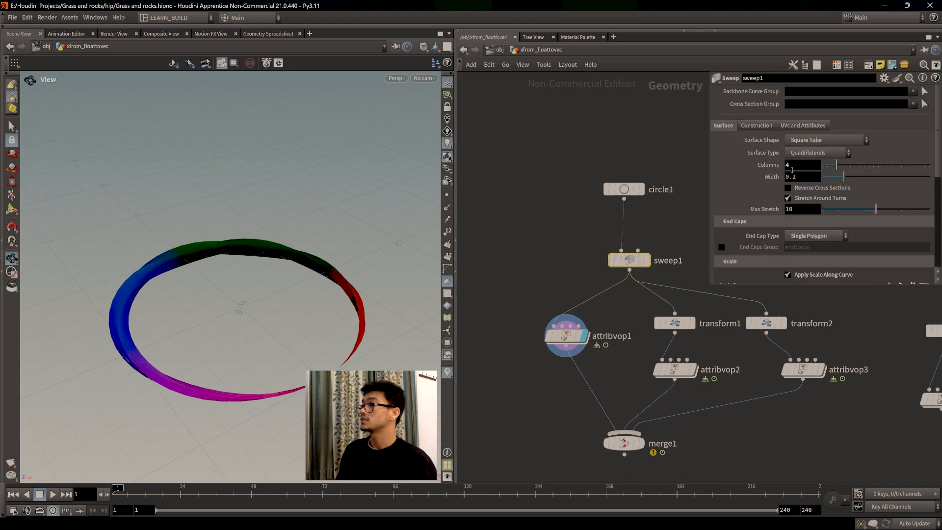
scroll(818, 197, down, 1)
scroll(818, 196, down, 5)
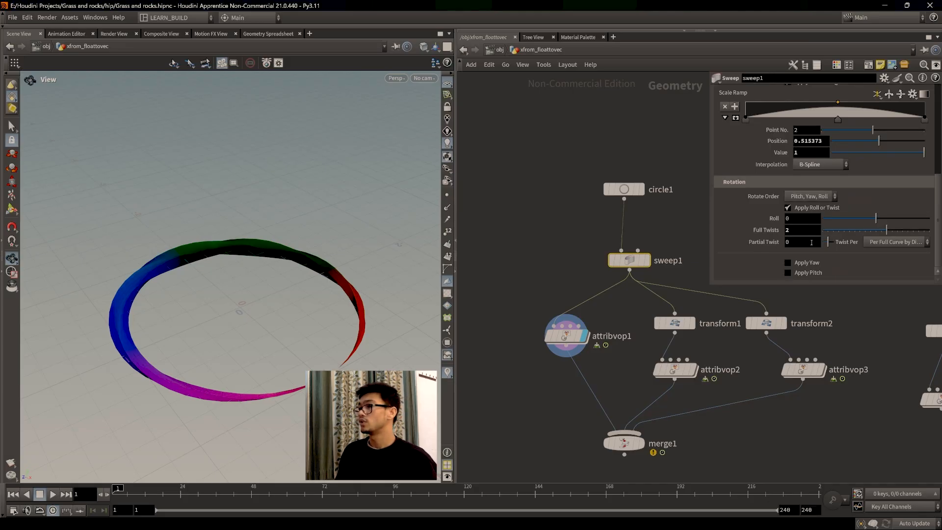
scroll(811, 240, up, 6)
scroll(650, 307, up, 1)
scroll(845, 230, down, 4)
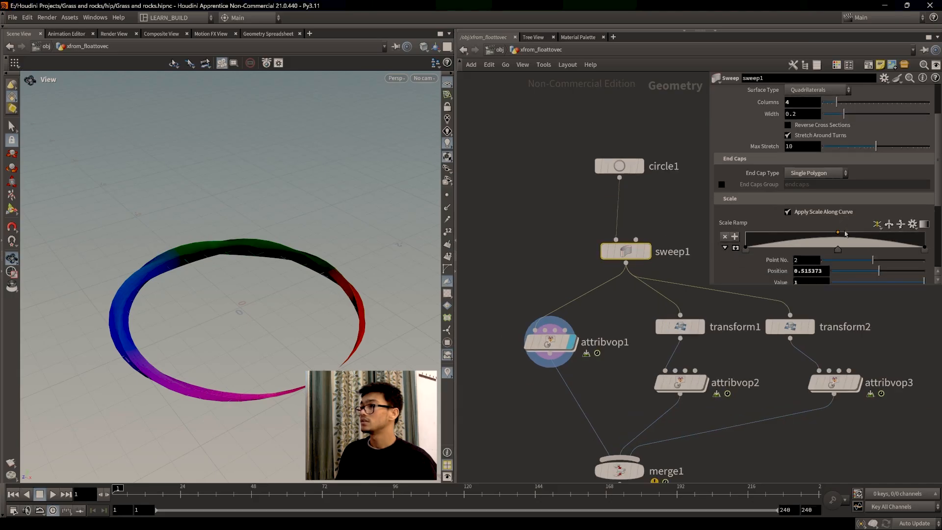
scroll(830, 242, down, 7)
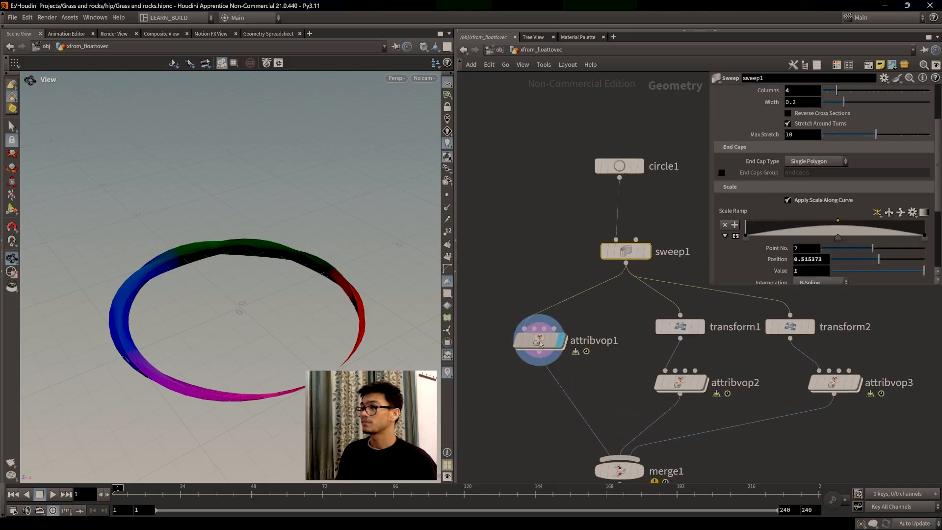
scroll(828, 254, up, 5)
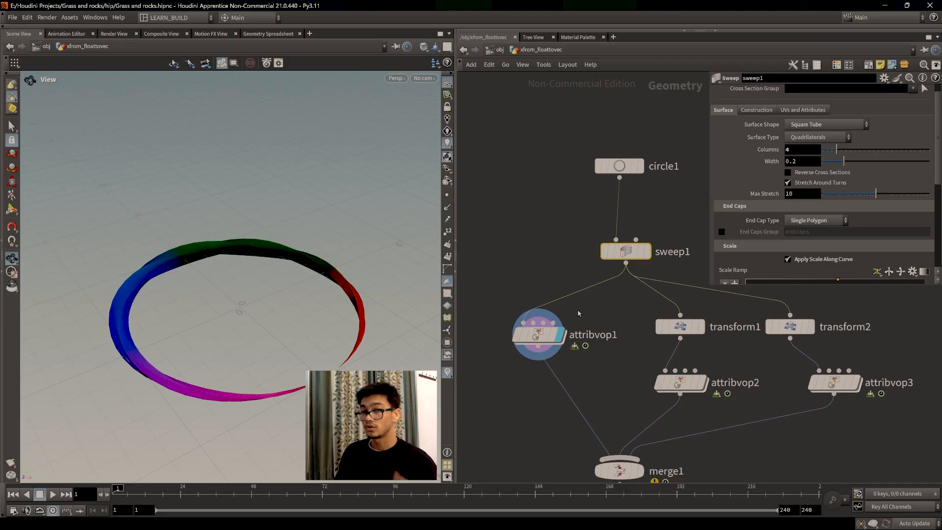
- Reopen attribvop1's VOP network and review how P feeds the Transform Matrix's pos input
middle_drag(629, 316, 615, 339)
middle_drag(613, 425, 617, 377)
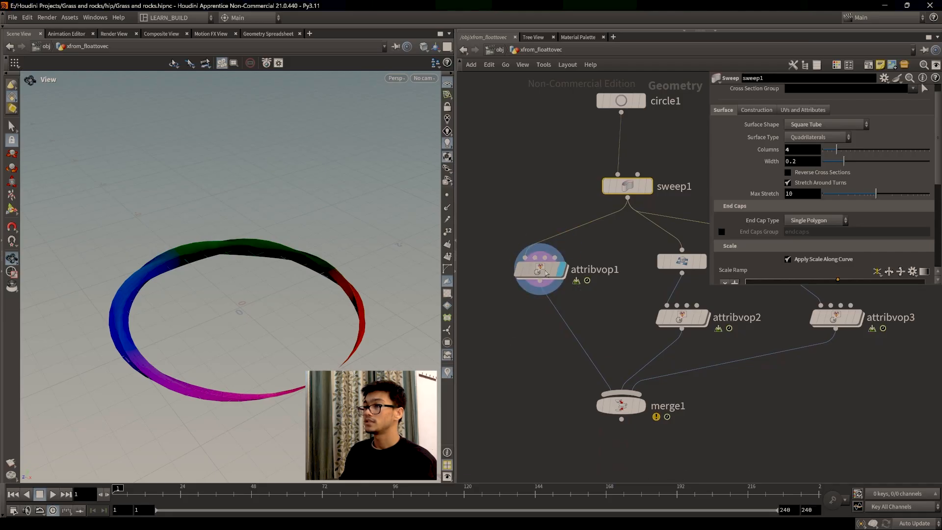
double_click(530, 288)
scroll(584, 408, up, 3)
scroll(584, 408, down, 5)
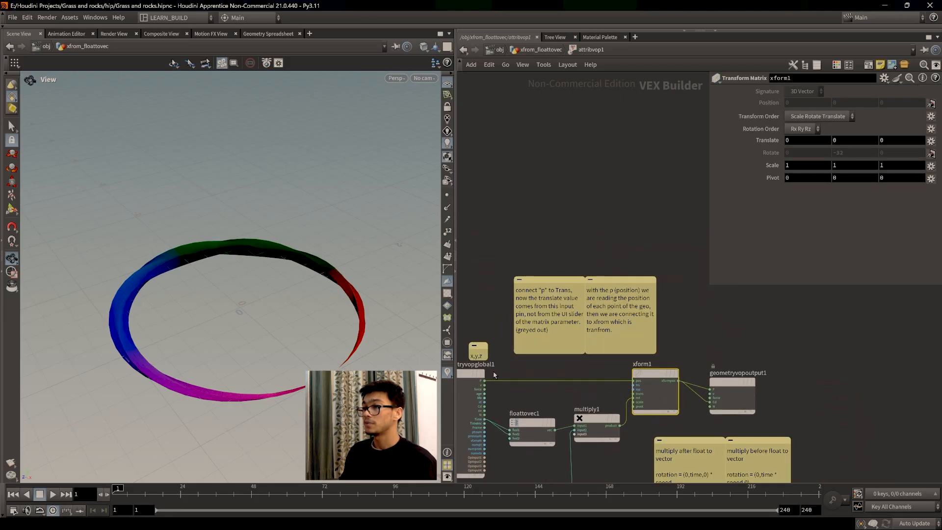
scroll(511, 385, up, 4)
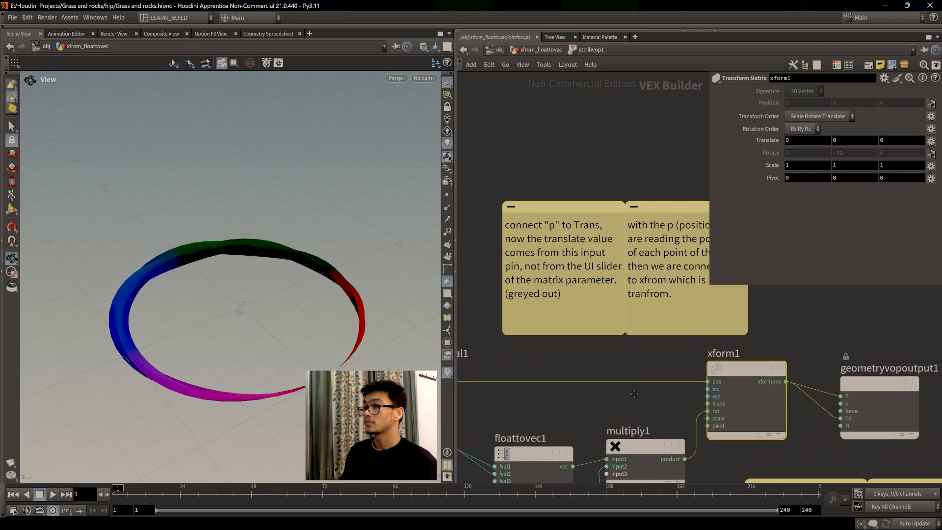
middle_drag(560, 372, 593, 357)
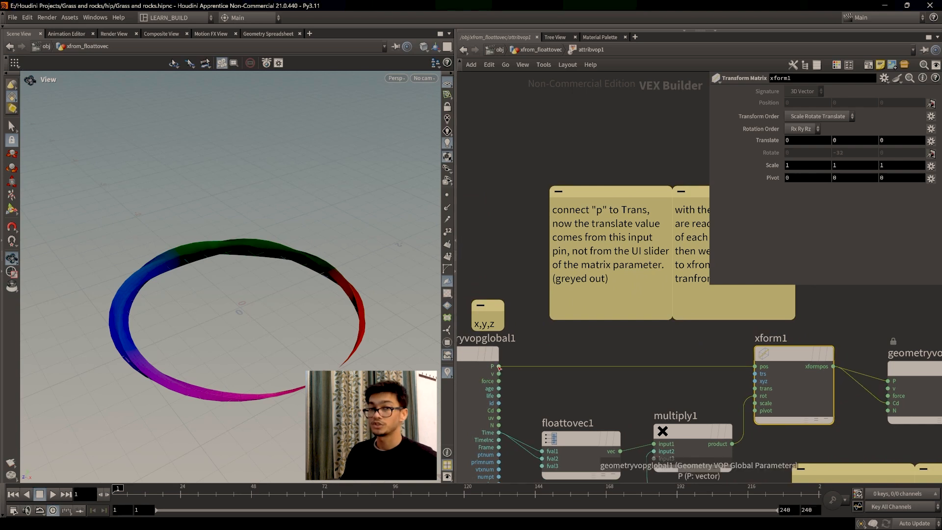
drag(774, 366, 774, 366)
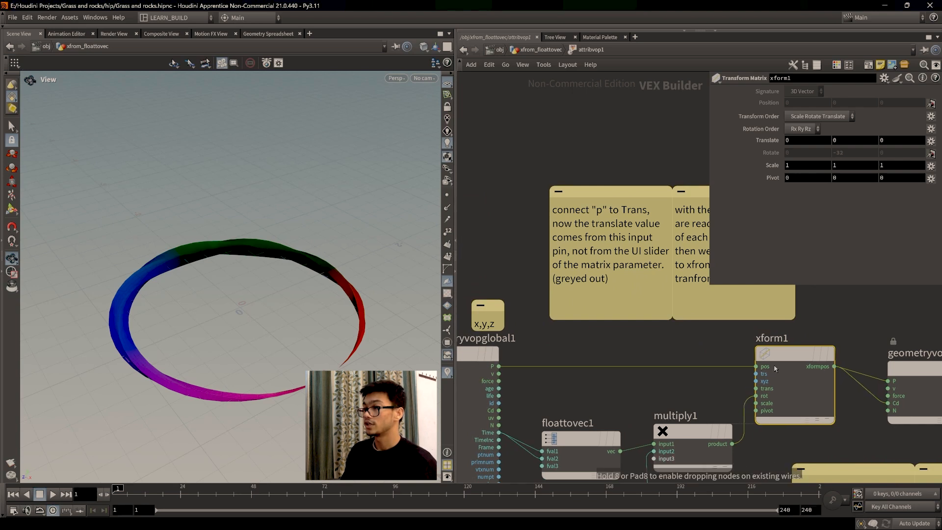
middle_drag(702, 387, 702, 370)
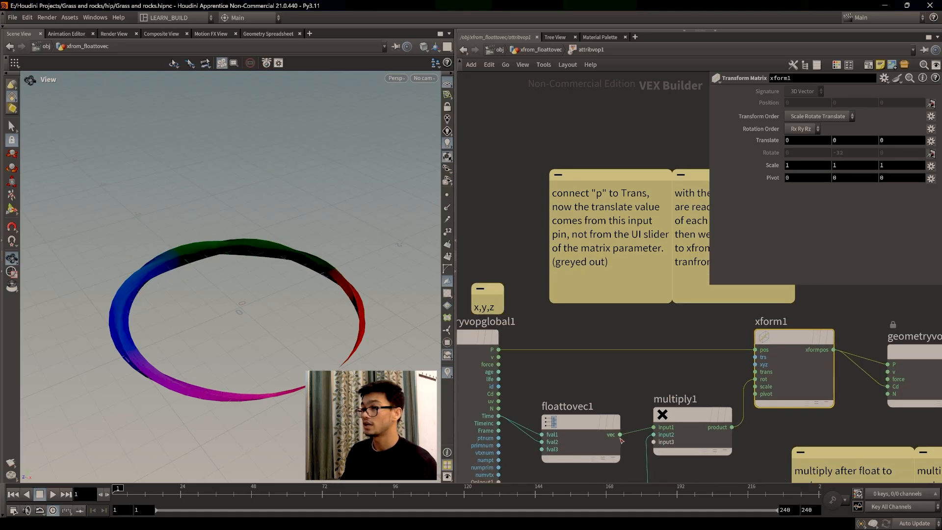
- Move the input3 parameter node just below floattovec1, and nudge floattovec1 and multiply1 to tidy the network
middle_drag(625, 442, 613, 349)
scroll(613, 349, down, 3)
middle_drag(648, 386, 644, 392)
drag(575, 450, 554, 403)
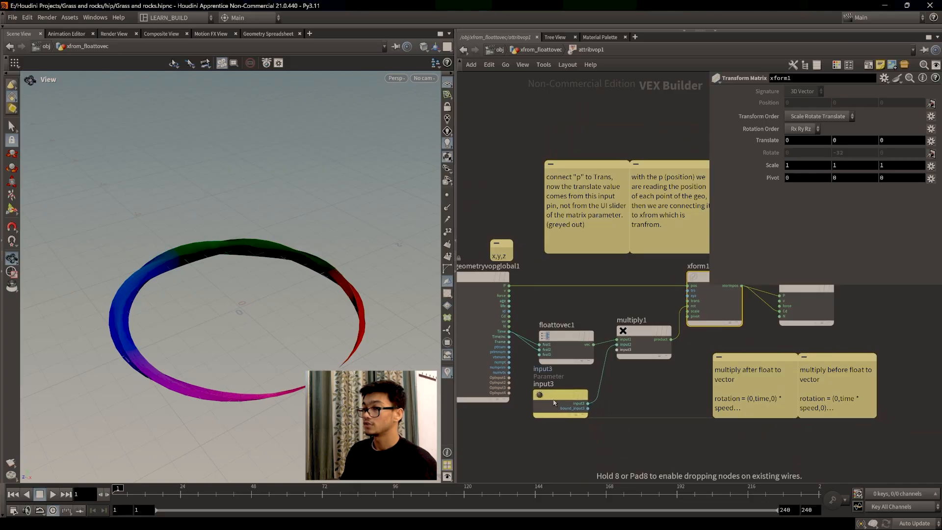
scroll(629, 413, up, 2)
middle_drag(629, 413, 629, 474)
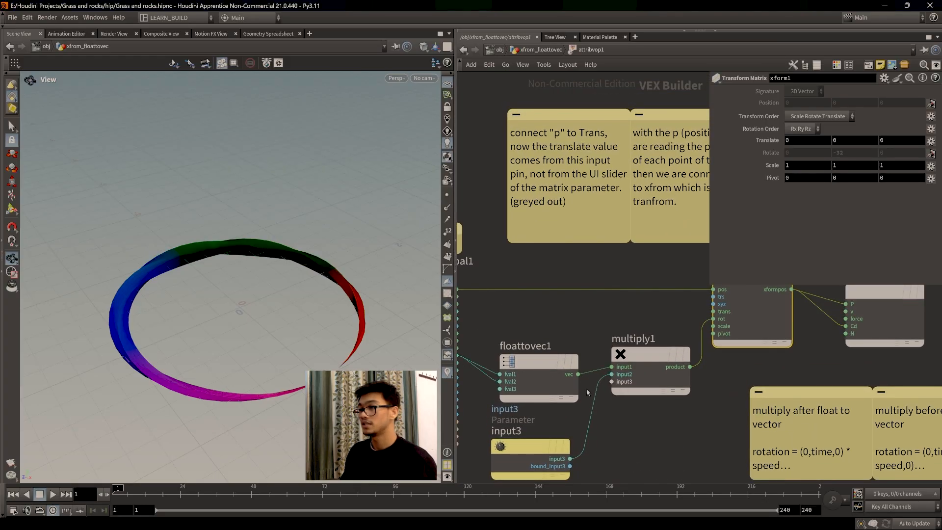
middle_drag(583, 351, 606, 352)
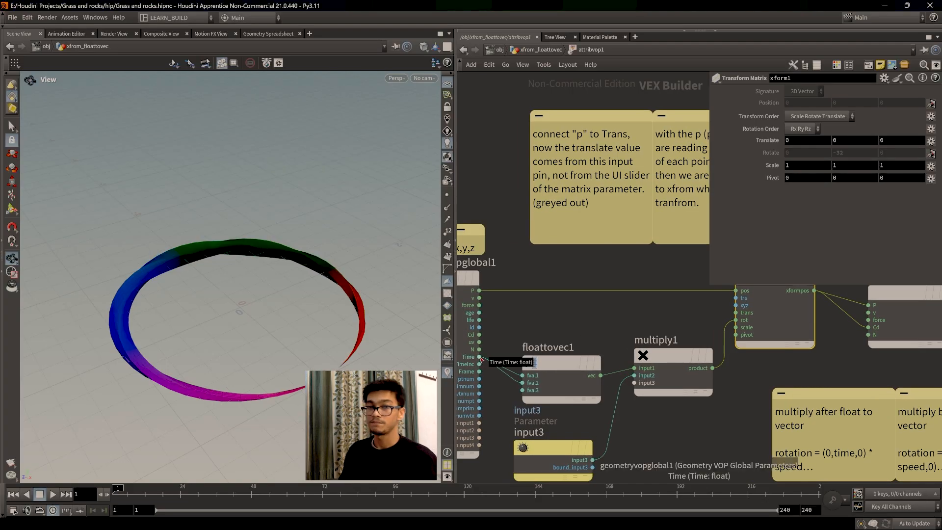
drag(561, 363, 569, 356)
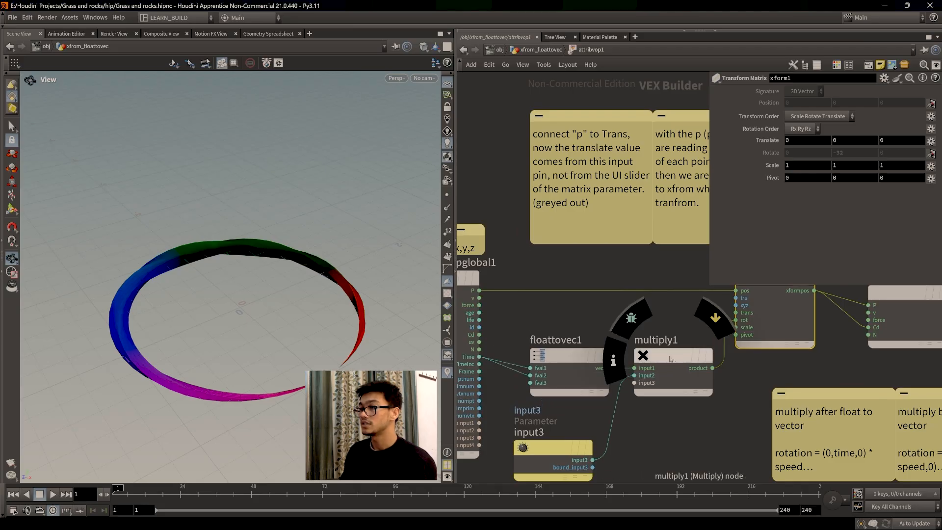
drag(674, 357, 674, 362)
- Scrub the timeline to frame 17 and examine how xform1's xformpos output feeds both P and Cd
scroll(750, 322, down, 4)
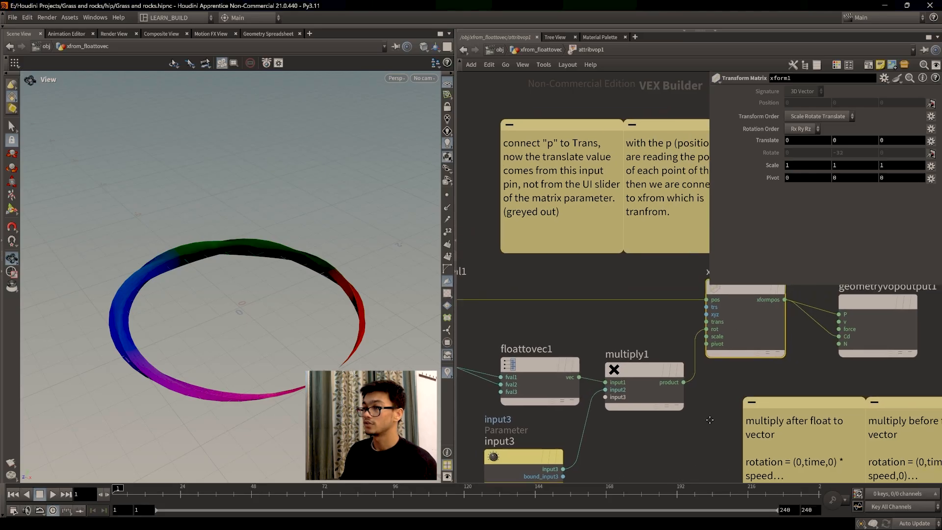
scroll(653, 403, up, 3)
middle_drag(652, 403, 686, 431)
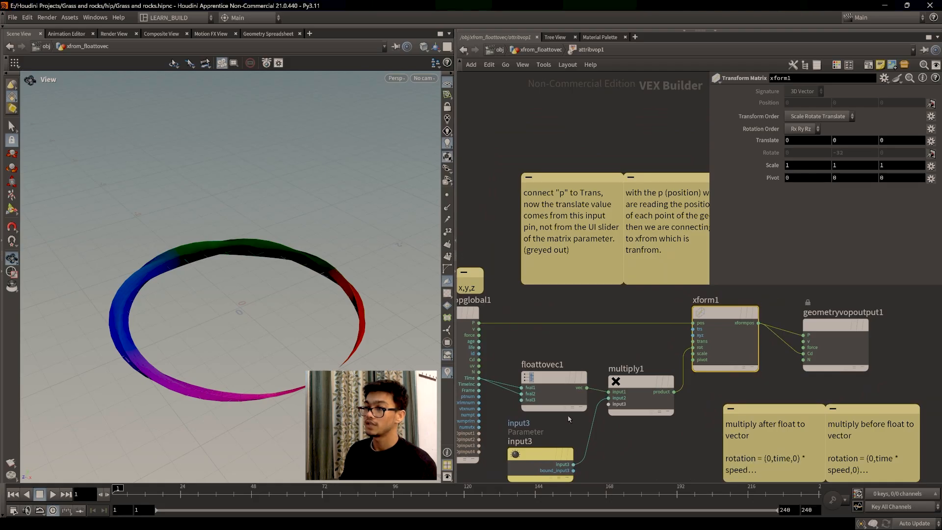
click(161, 493)
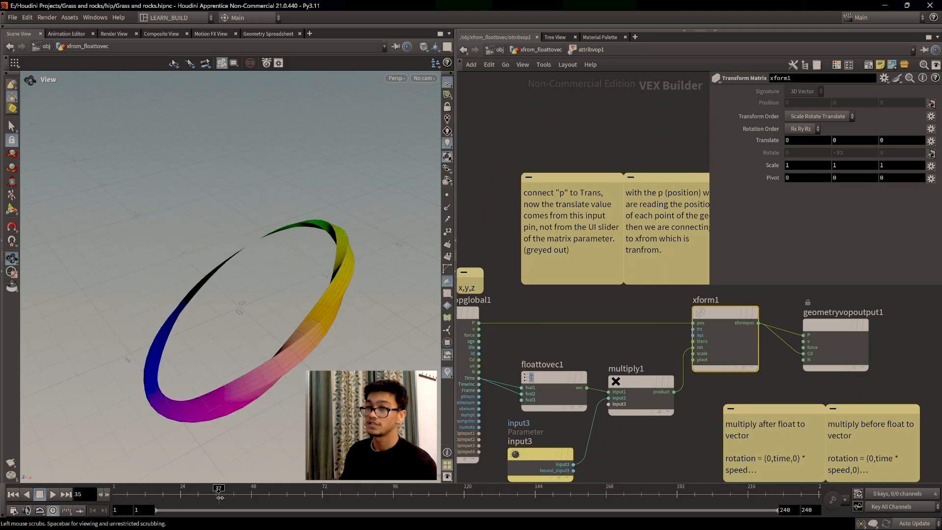
middle_drag(678, 462, 658, 451)
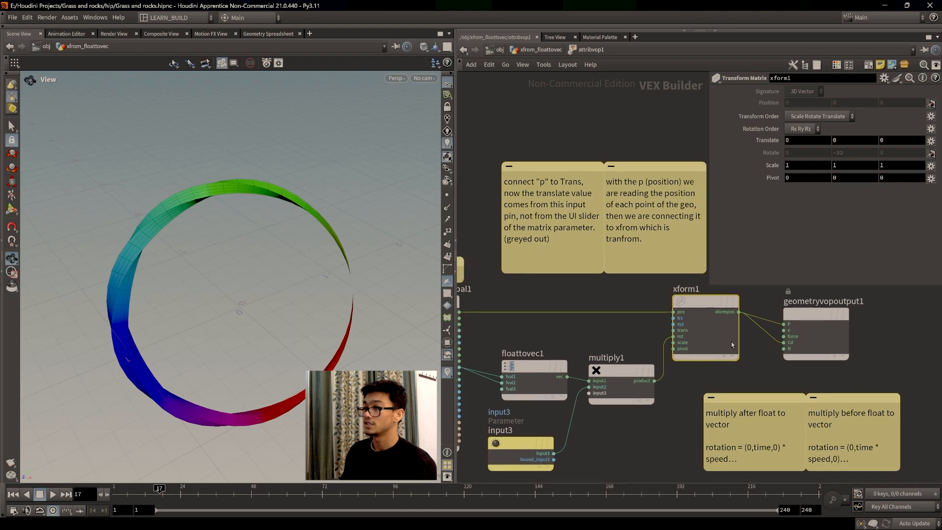
middle_drag(710, 380, 663, 413)
scroll(664, 413, up, 1)
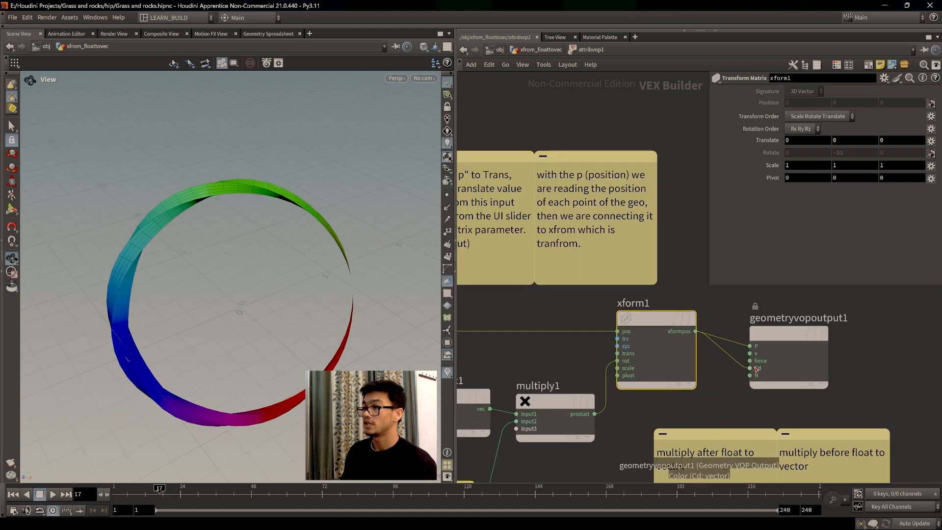
scroll(728, 390, down, 1)
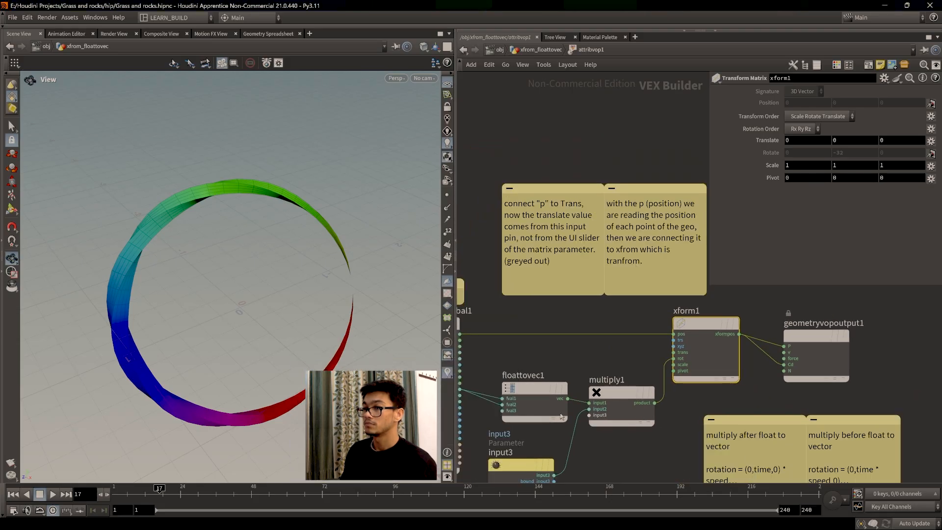
- Nudge floattovec1 slightly away from multiply1 and review the notes on connecting P to the Transform Matrix
drag(540, 405, 558, 398)
middle_drag(493, 408, 534, 406)
drag(594, 395, 569, 397)
middle_drag(738, 406, 666, 430)
scroll(718, 413, up, 1)
middle_drag(719, 413, 723, 450)
middle_drag(554, 298, 597, 345)
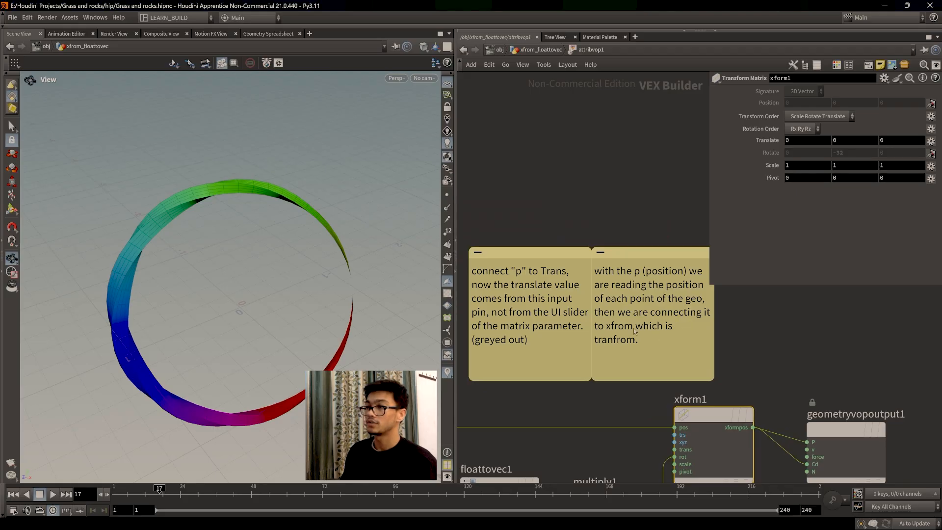
- Review the notes comparing multiplication after and before Float to Vector alongside the multiply1 and xform1 connections
middle_drag(708, 338, 656, 281)
scroll(606, 351, down, 2)
middle_drag(606, 351, 513, 187)
scroll(588, 339, up, 2)
middle_drag(589, 339, 615, 411)
scroll(615, 411, down, 1)
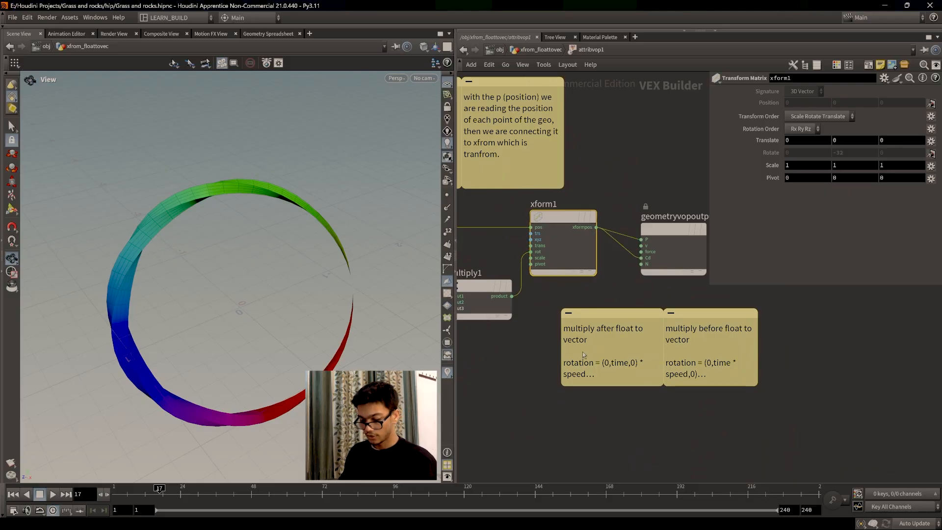
middle_drag(540, 409, 608, 428)
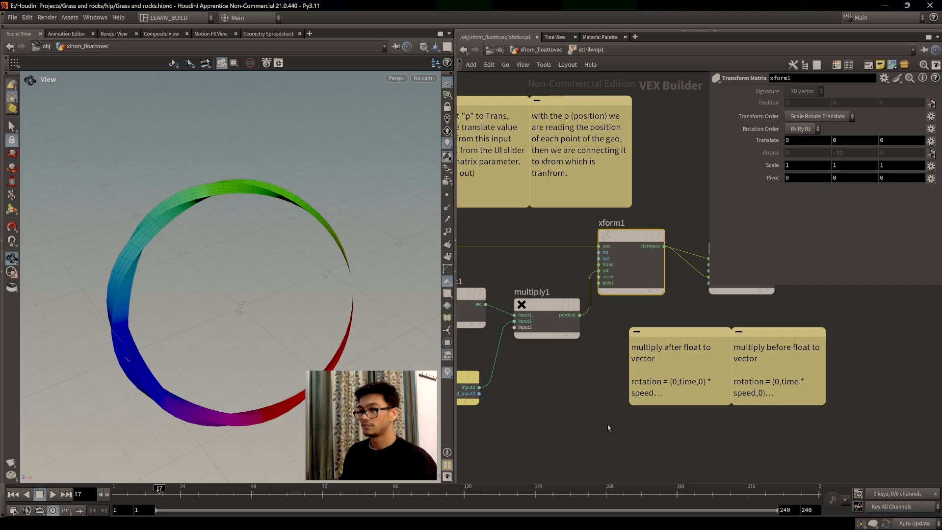
scroll(608, 428, down, 1)
middle_drag(576, 425, 579, 437)
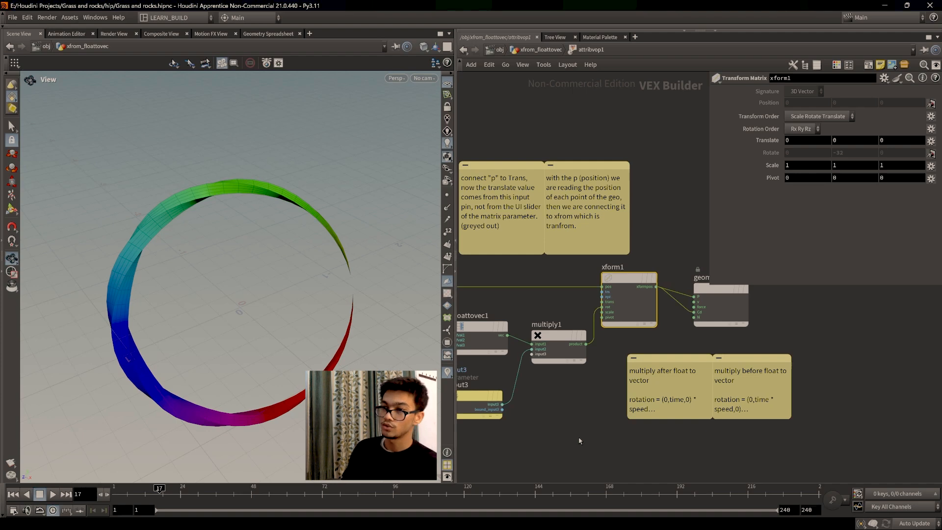
scroll(579, 436, up, 1)
scroll(557, 429, down, 2)
scroll(558, 429, up, 1)
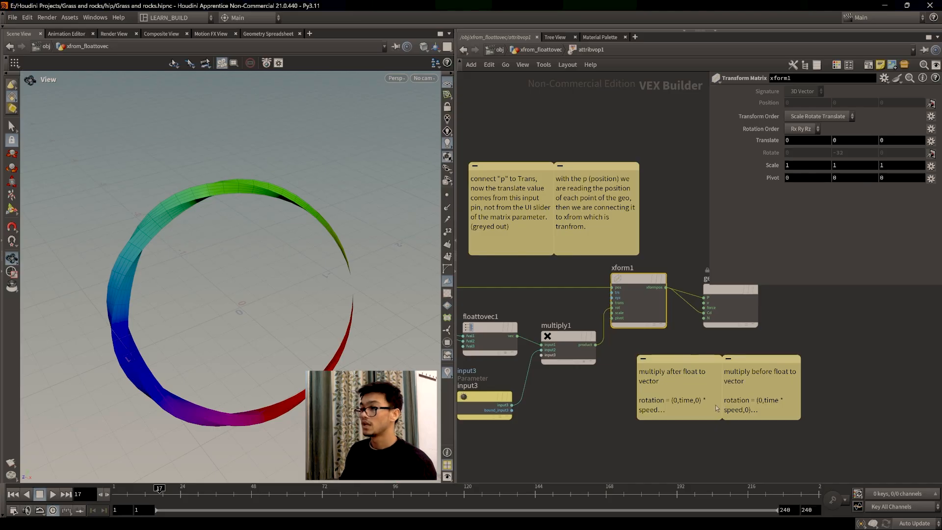
scroll(700, 443, up, 2)
middle_drag(625, 432, 782, 430)
middle_drag(703, 398, 658, 434)
scroll(737, 428, down, 1)
- Align the input3 parameter node beneath floattovec1 and nudge multiply1 slightly toward it
mouse_move(559, 430)
mouse_down()
mouse_move(547, 430)
mouse_move(581, 429)
mouse_move(567, 429)
mouse_up()
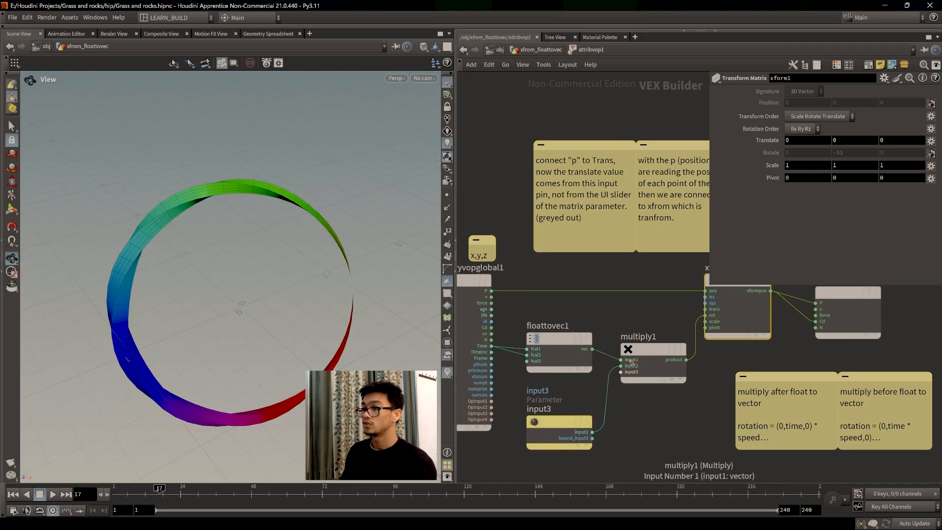
middle_drag(699, 391, 690, 391)
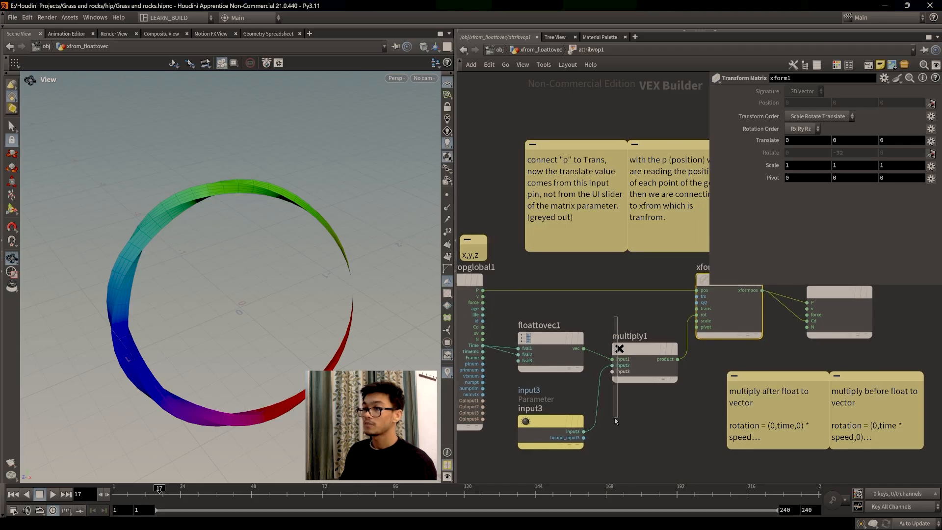
drag(640, 348, 636, 350)
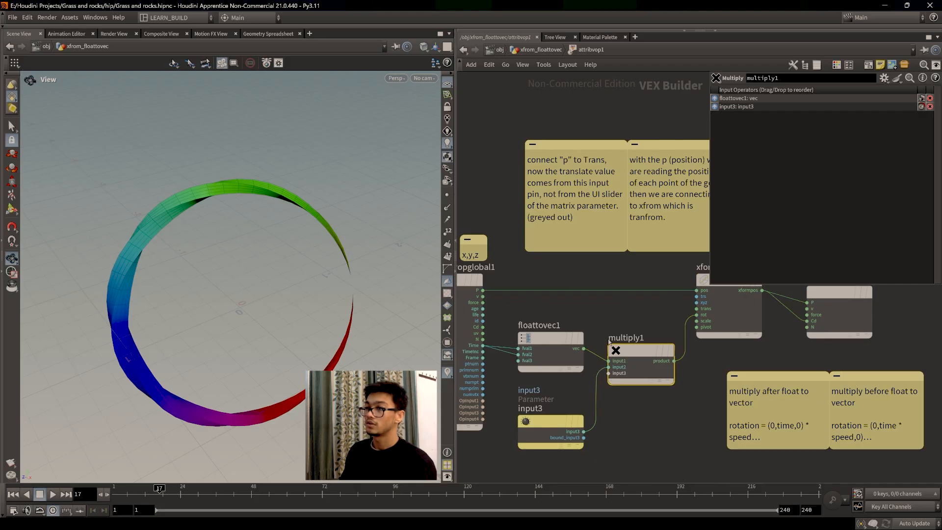
- Review the multiply-after-float-to-vector note and inspect the input3 parameter's label, default and range
middle_drag(742, 424, 631, 412)
scroll(632, 414, up, 1)
middle_drag(688, 446, 611, 399)
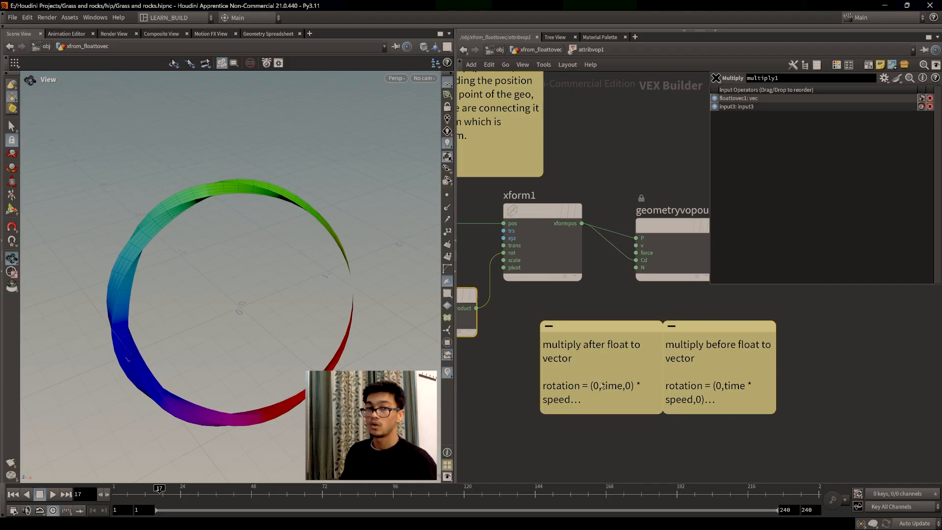
middle_drag(533, 439, 805, 431)
click(622, 398)
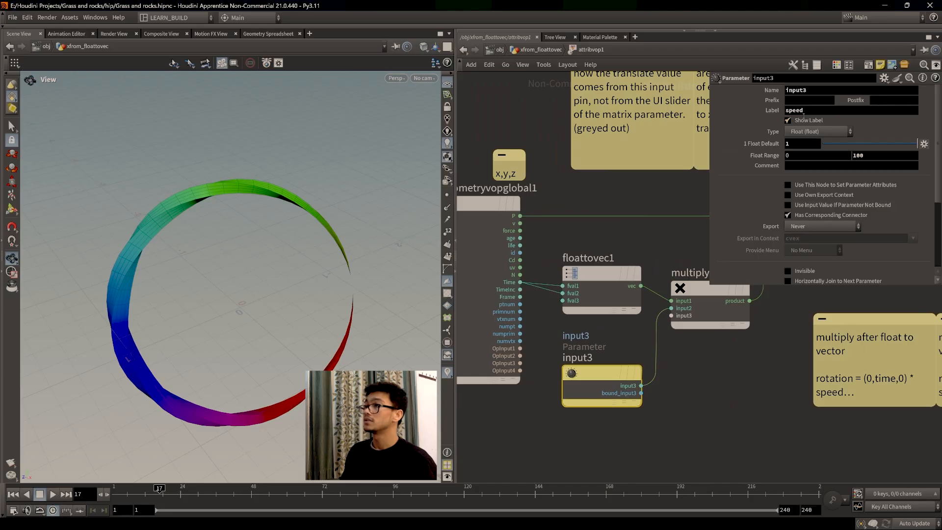
drag(609, 375, 617, 376)
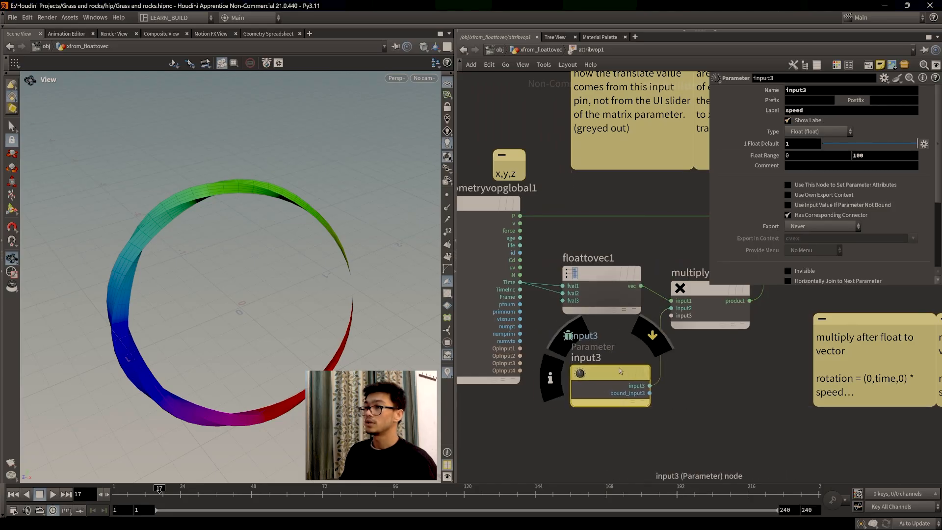
middle_drag(711, 382, 733, 405)
drag(625, 404, 616, 404)
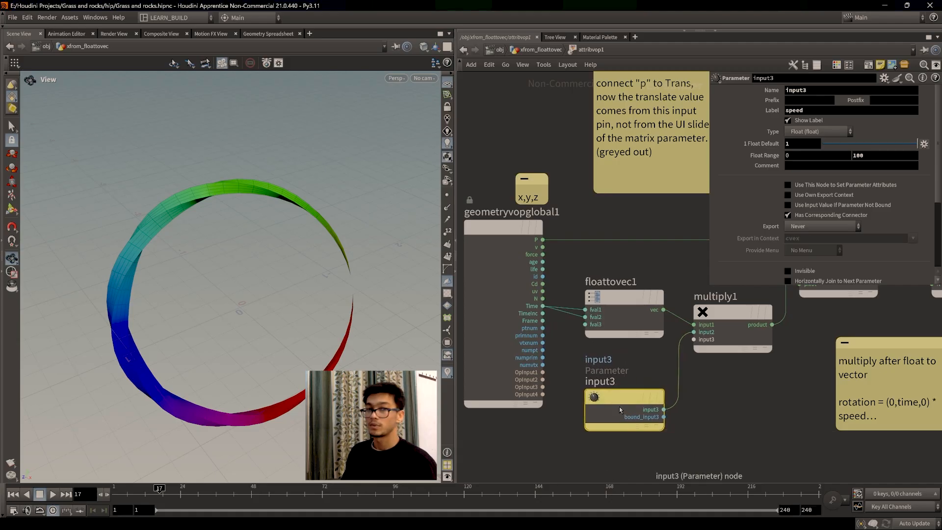
middle_drag(594, 226, 639, 264)
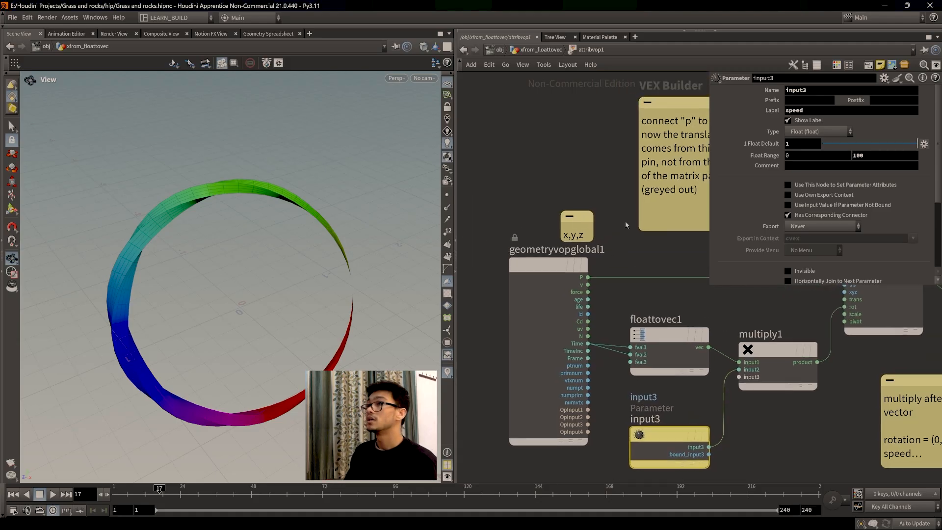
- Go up to the geometry network and open attribvop6's VOP network at its const1 and multiply1 nodes
click(532, 50)
middle_drag(622, 322, 632, 386)
scroll(572, 344, down, 4)
middle_drag(572, 344, 685, 343)
scroll(537, 281, down, 1)
middle_drag(536, 281, 675, 297)
scroll(653, 296, up, 5)
double_click(561, 264)
middle_drag(611, 358, 678, 294)
scroll(645, 351, up, 2)
middle_drag(644, 351, 575, 357)
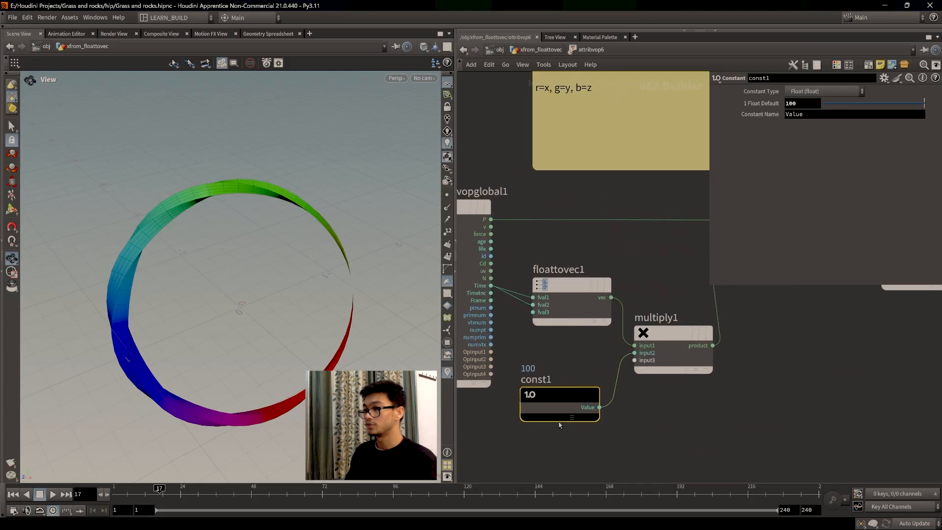
- Replace const1 with a parameter node created from multiply1's input2, and place it below floattovec1
key(Delete)
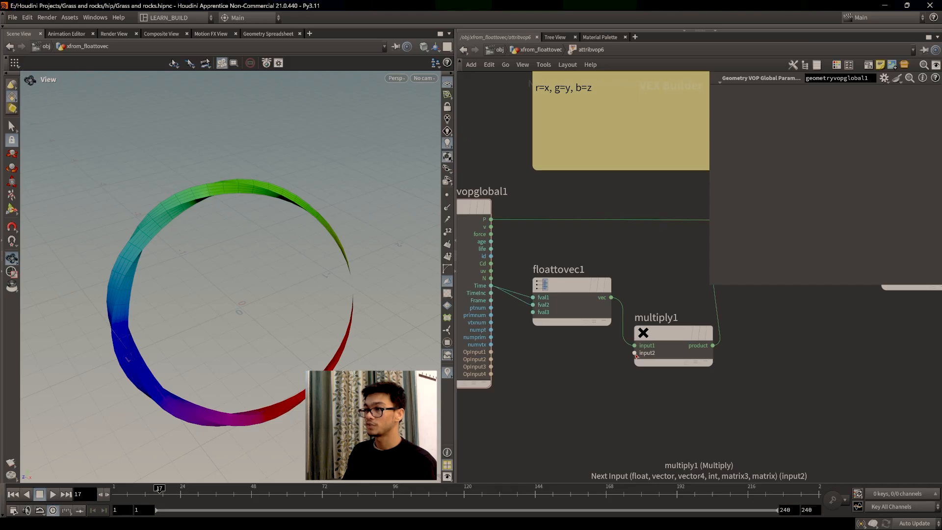
right_click(635, 353)
click(649, 359)
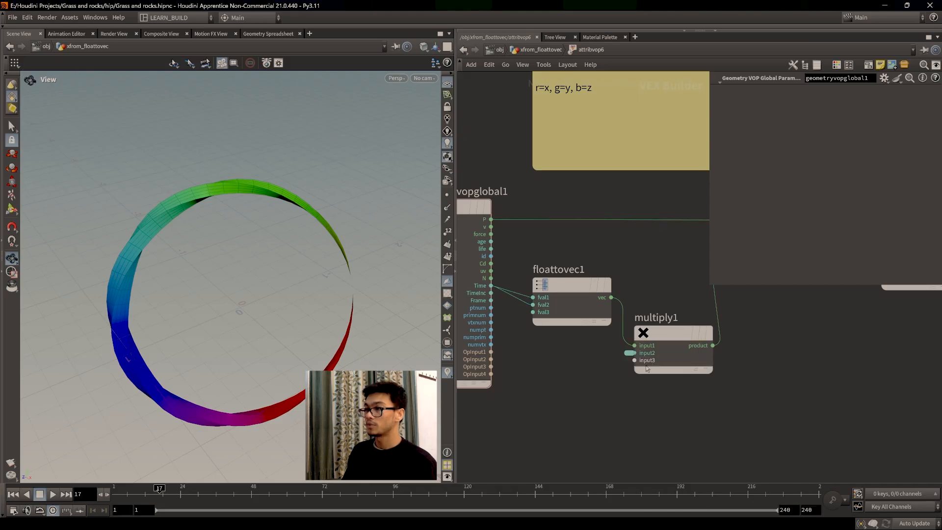
click(630, 353)
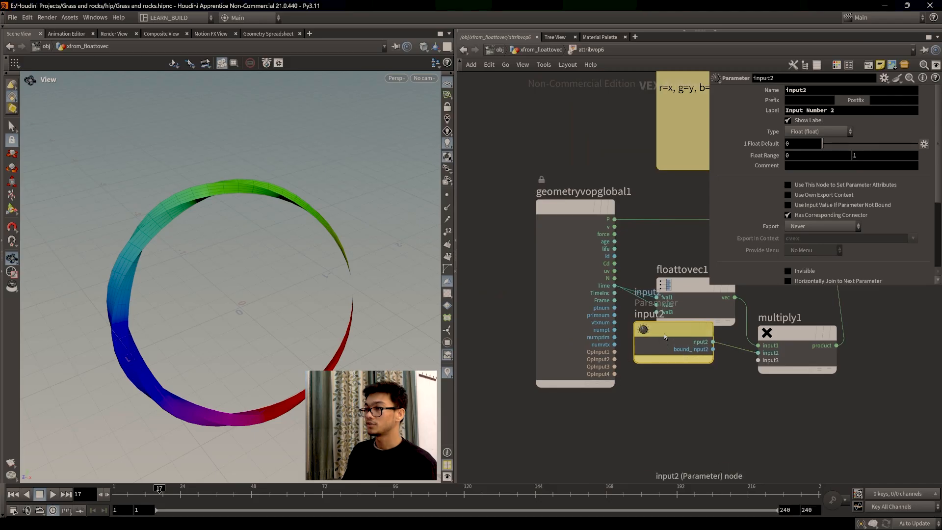
drag(673, 384, 682, 384)
- Try naming the input2 parameter speed and check how attribvop6 lists it in the geometry network
double_click(823, 91)
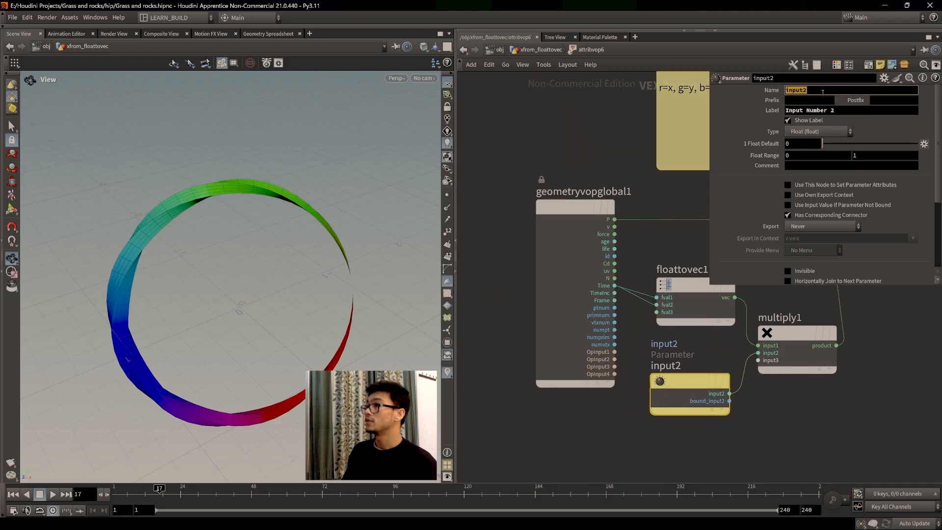
text(speed)
key(Return)
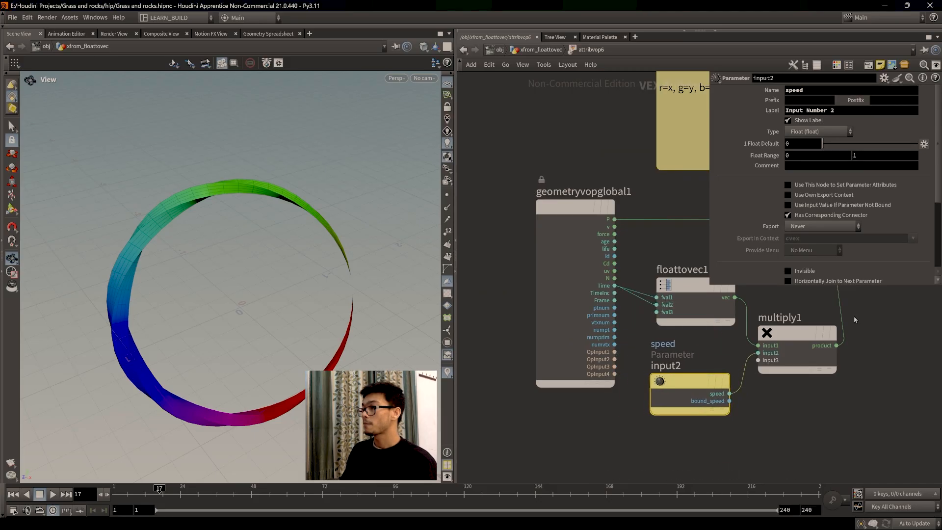
click(541, 49)
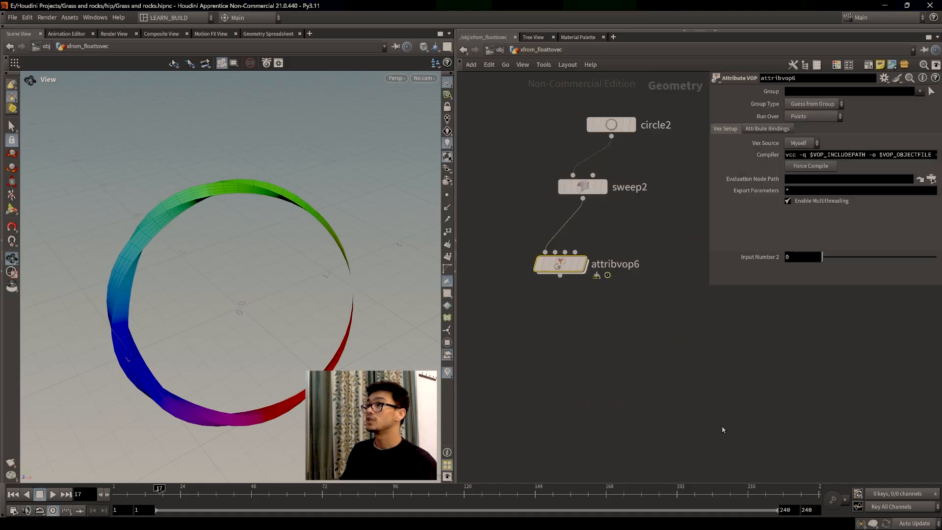
- Display attribvop6's result, reopen its VOP network and try editing the input2 parameter's label
middle_drag(627, 337, 656, 399)
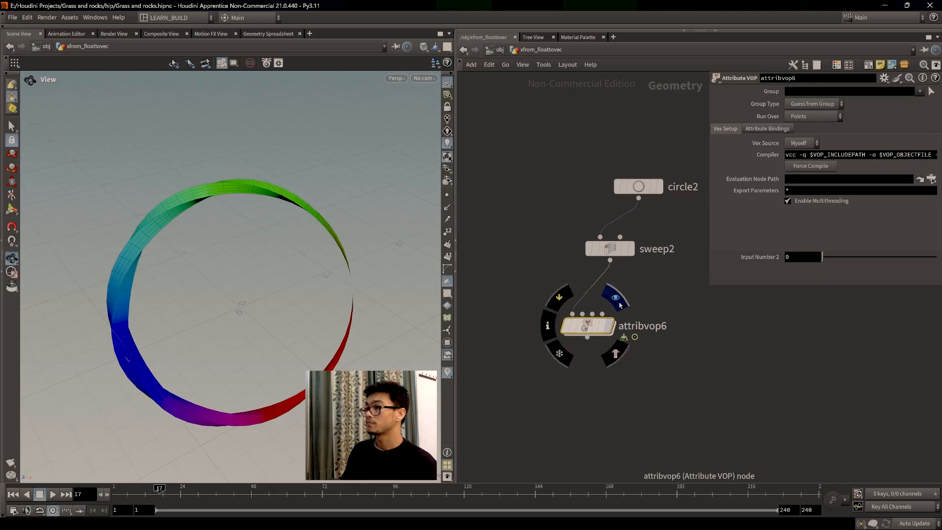
click(609, 326)
middle_drag(715, 324, 707, 352)
drag(844, 289, 852, 313)
double_click(557, 361)
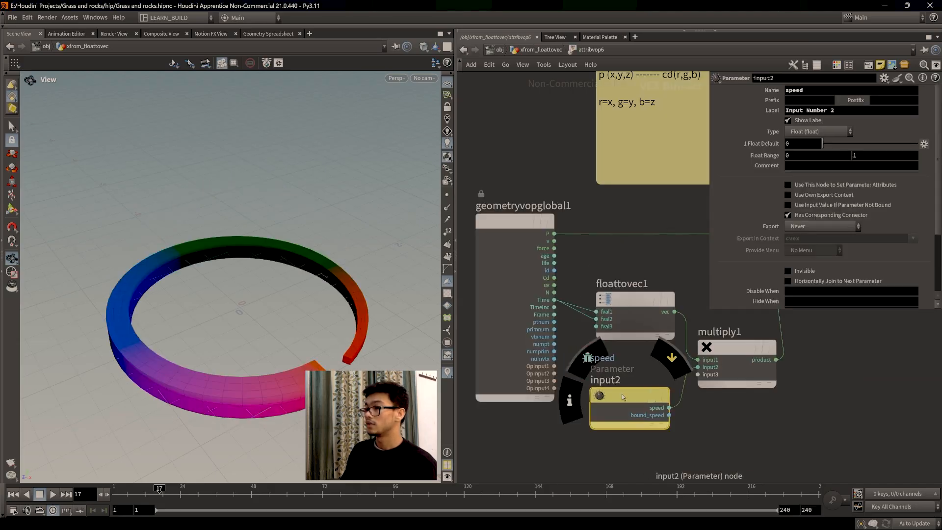
triple_click(827, 110)
key(Return)
- Undo the display change and the parameter's renaming, ending inside attribvop6's VOP network
key(ctrl+z)
key(u)
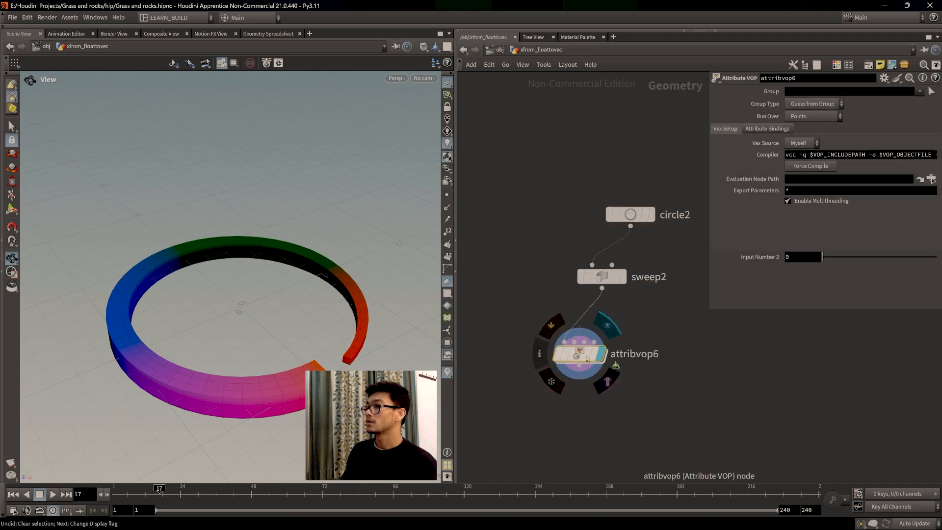
click(580, 355)
double_click(580, 355)
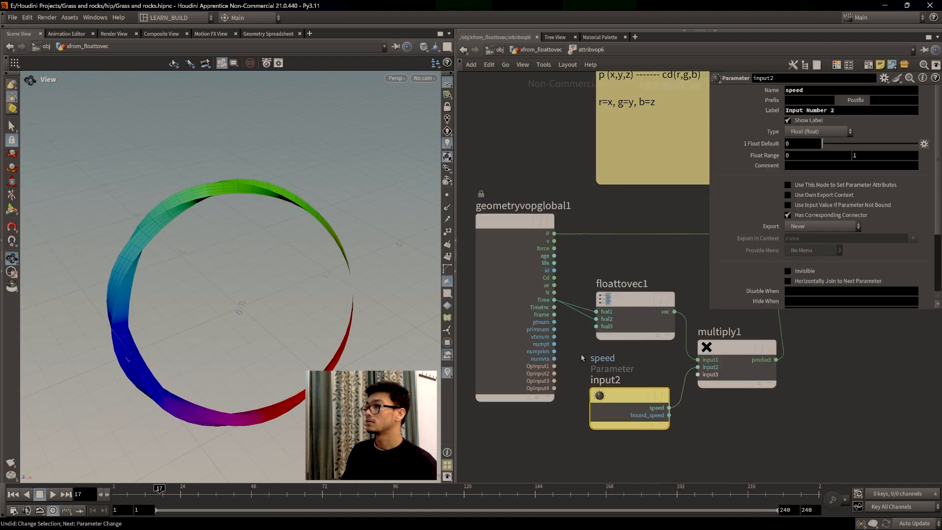
key(ctrl+z)
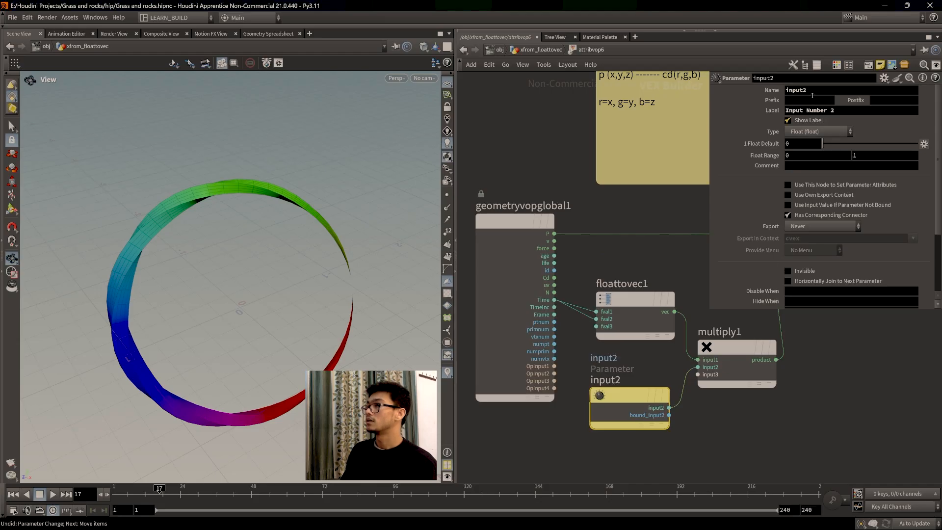
- Set the input2 parameter's label to speed and return to the geometry network to check it on attribvop6
drag(835, 111, 793, 111)
text(speed)
key(Return)
click(554, 50)
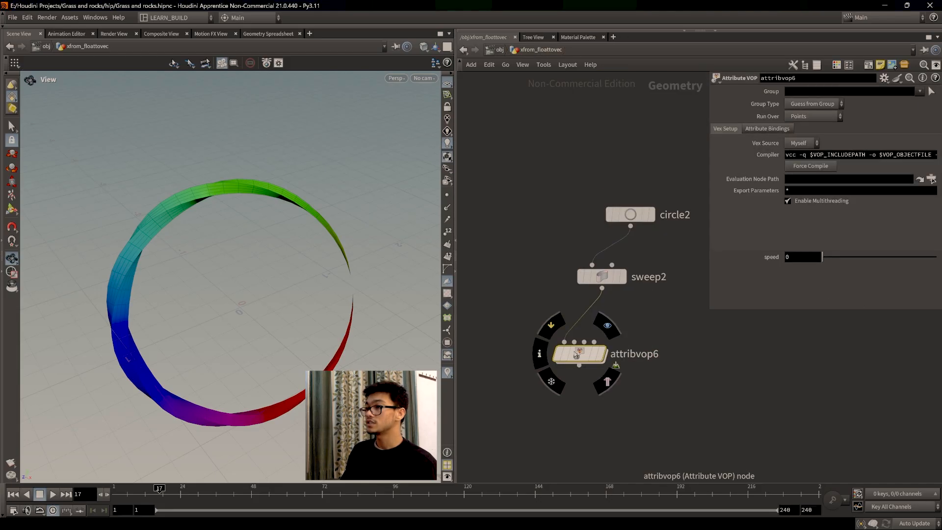
- Reopen attribvop6's VOP network and review how the input2 parameter connects to multiply1
double_click(582, 354)
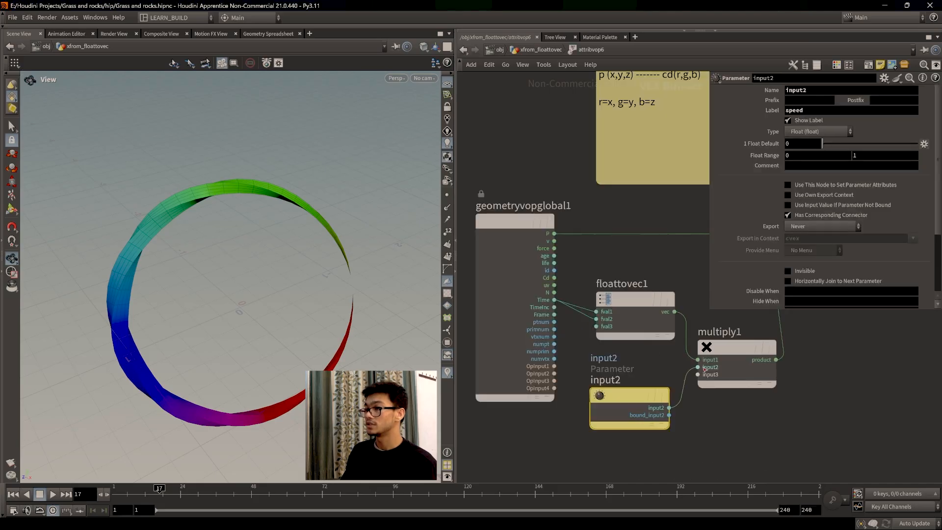
mouse_move(624, 408)
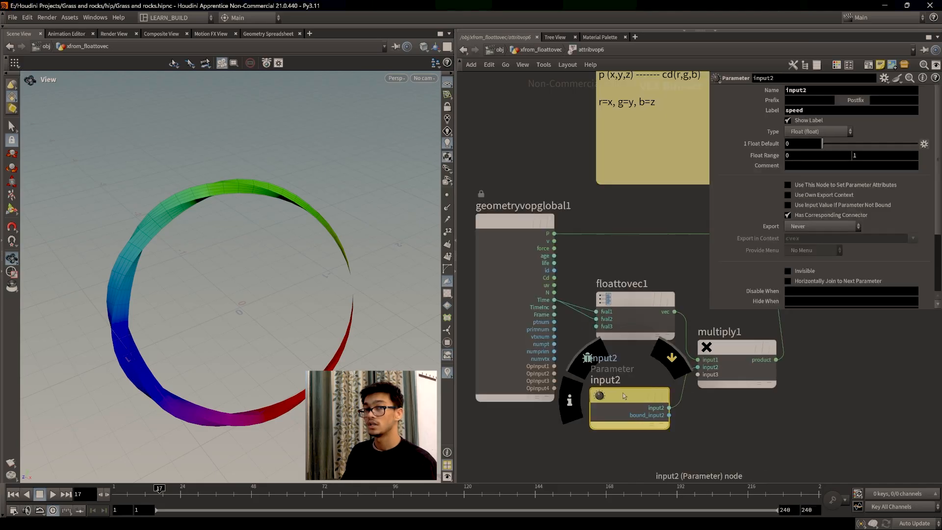
scroll(622, 289, down, 3)
mouse_move(578, 296)
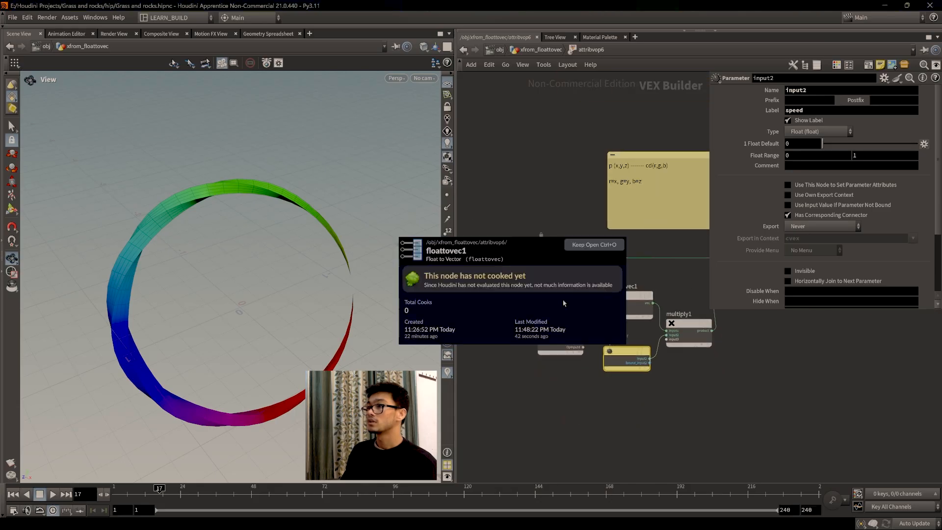
- Set attribvop6's speed to 1 and reopen its VOP network to review the speed parameter's connections
click(545, 50)
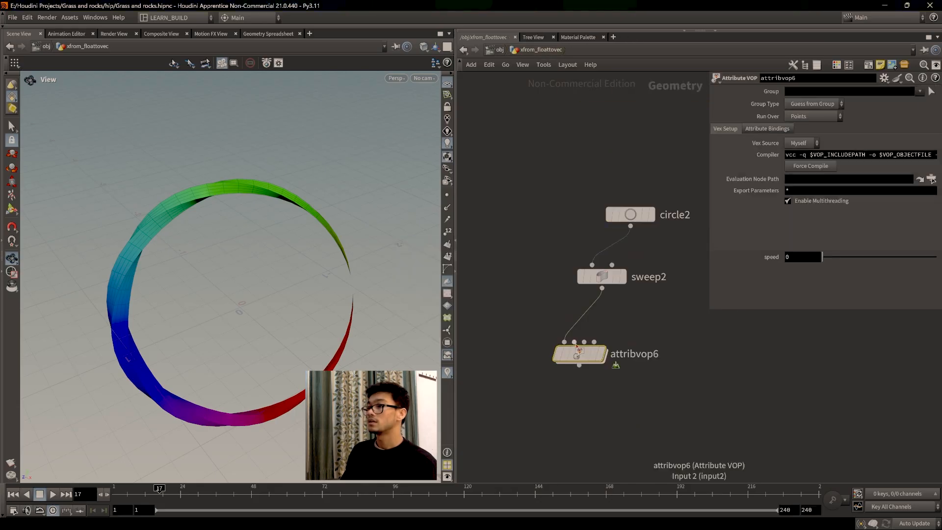
drag(823, 256, 935, 256)
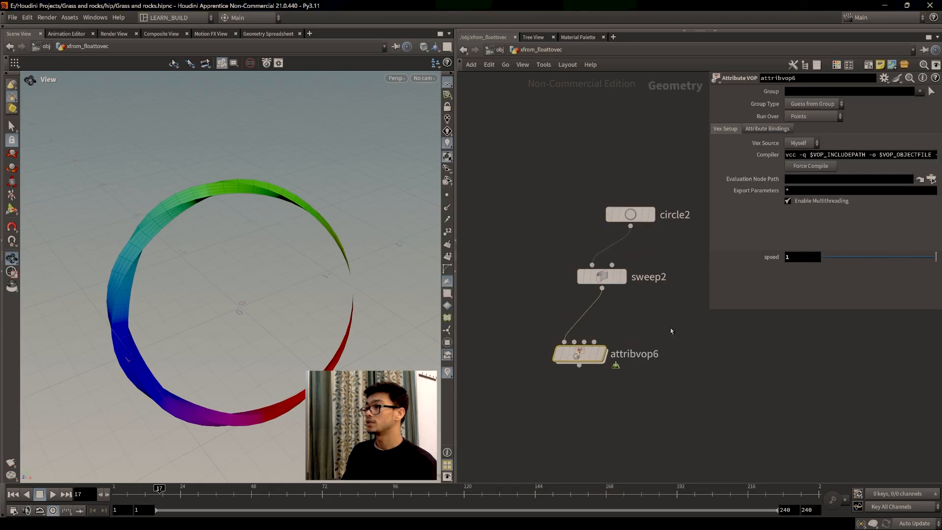
double_click(579, 355)
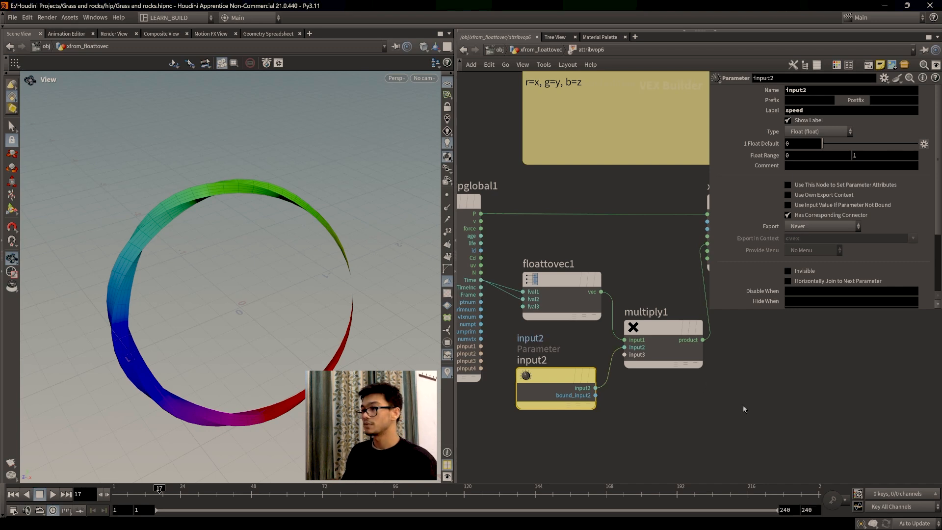
scroll(741, 414, down, 2)
middle_drag(738, 421, 812, 408)
scroll(811, 408, up, 2)
scroll(813, 407, down, 3)
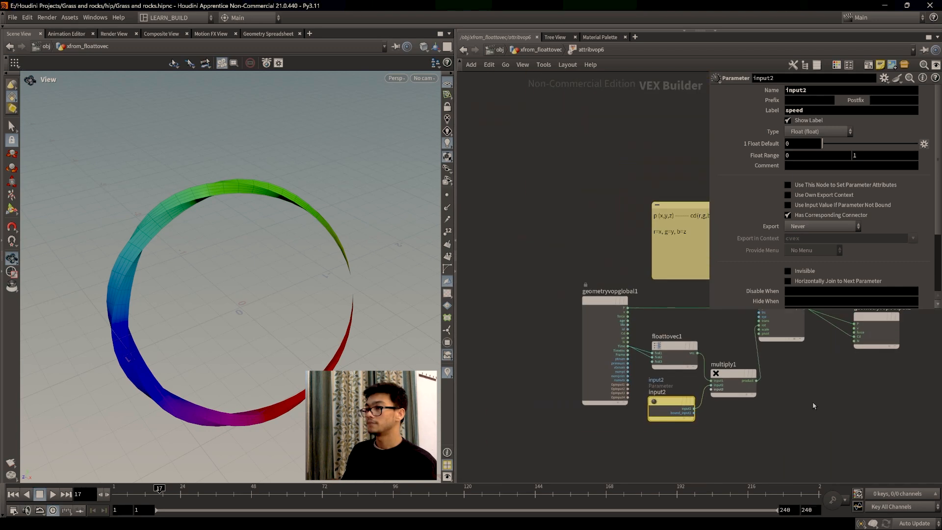
- Inspect attribvop1 and transform1 in the circle1 network, and display attribvop2's result from an orbited view
key(u)
scroll(609, 375, up, 4)
middle_drag(805, 416, 483, 275)
middle_drag(639, 332, 594, 406)
click(552, 367)
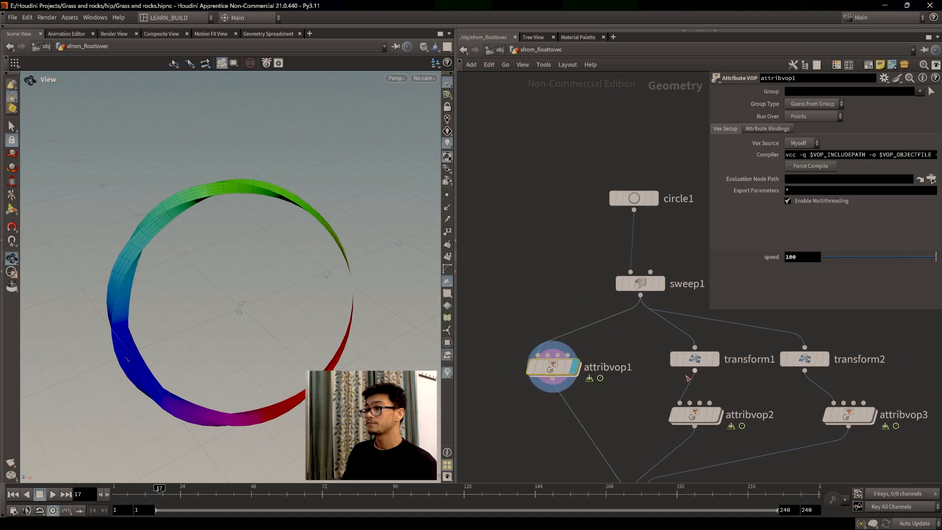
click(696, 359)
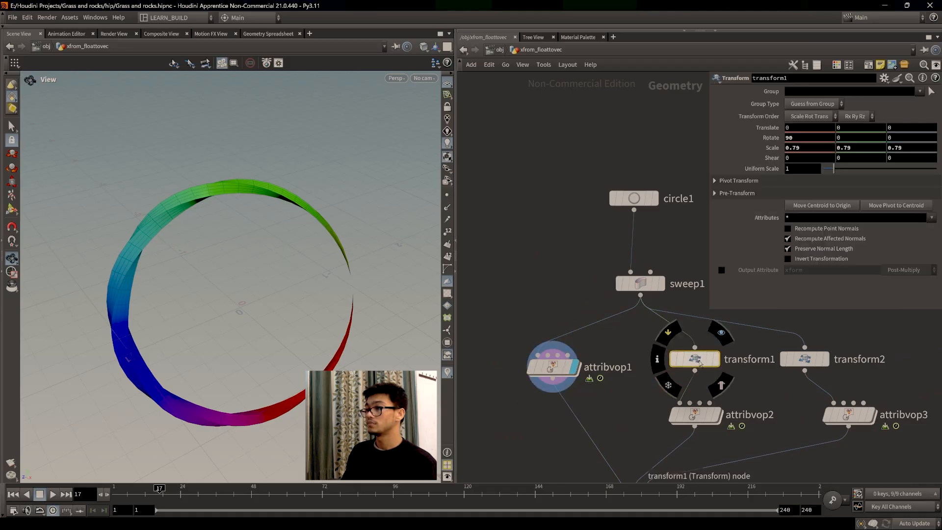
click(721, 388)
drag(429, 358, 293, 293)
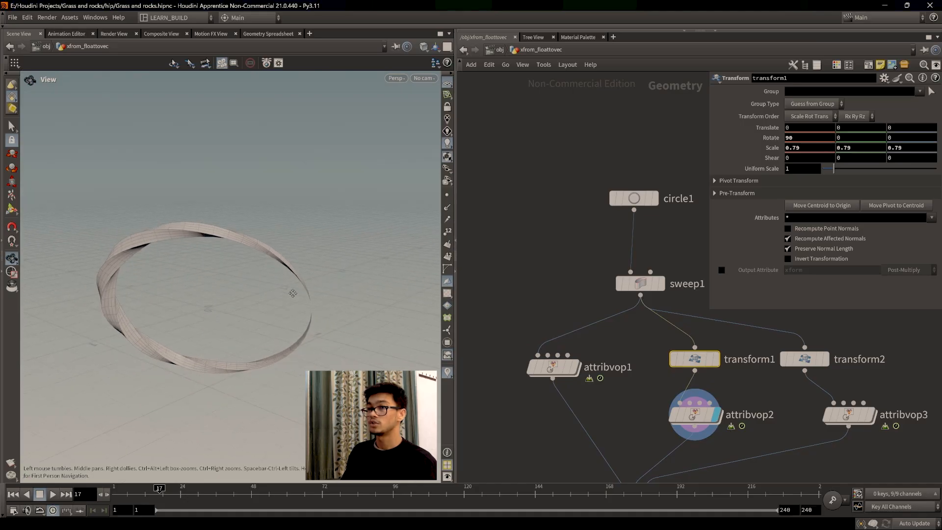
- Look through attribvop2's VOP network and return to the geometry network
double_click(707, 419)
scroll(708, 384, up, 3)
scroll(708, 383, down, 5)
key(u)
key(i)
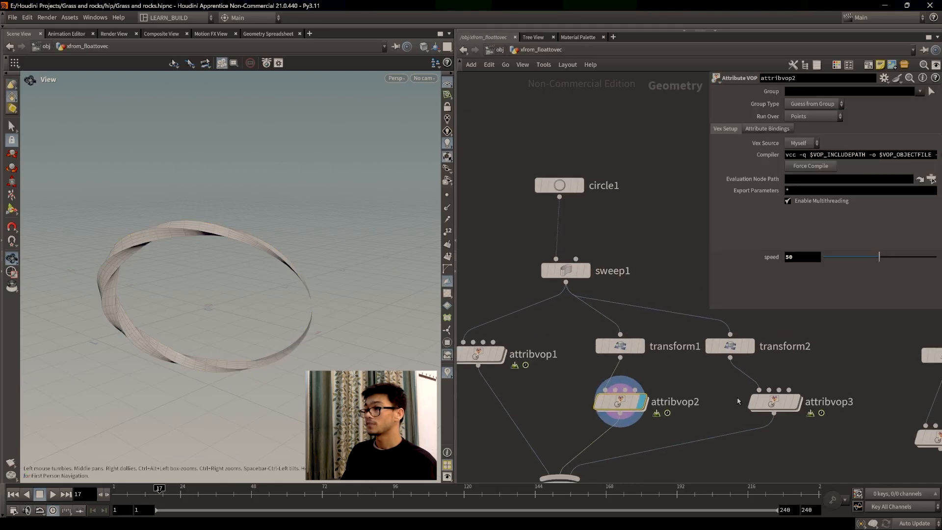
- Try a scale of 0.69 on all three axes of transform1 and undo the scale change
click(595, 340)
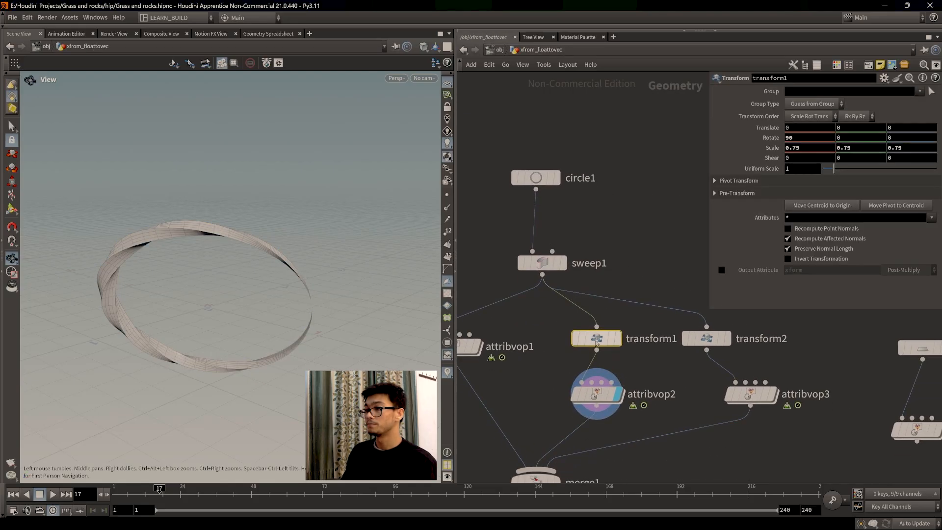
drag(596, 338, 590, 339)
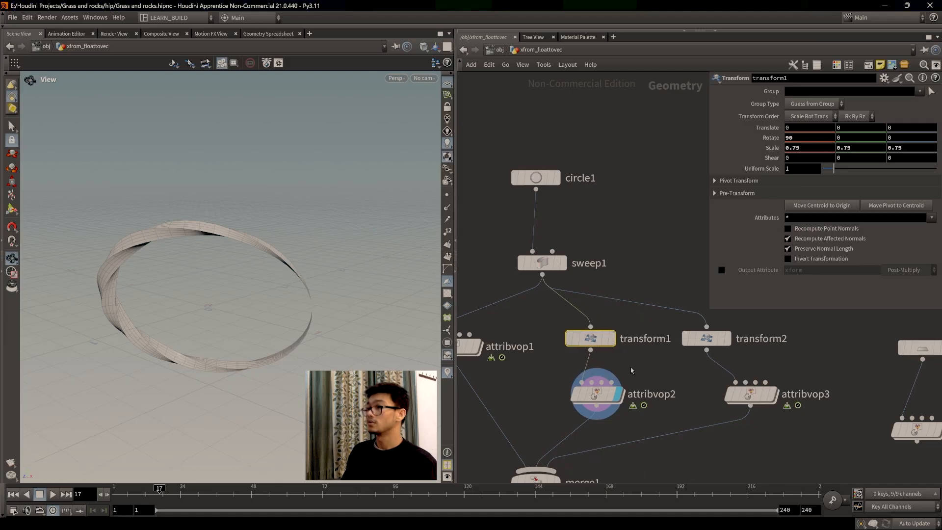
mouse_move(771, 148)
middle_down()
mouse_move(737, 150)
mouse_move(762, 150)
middle_up()
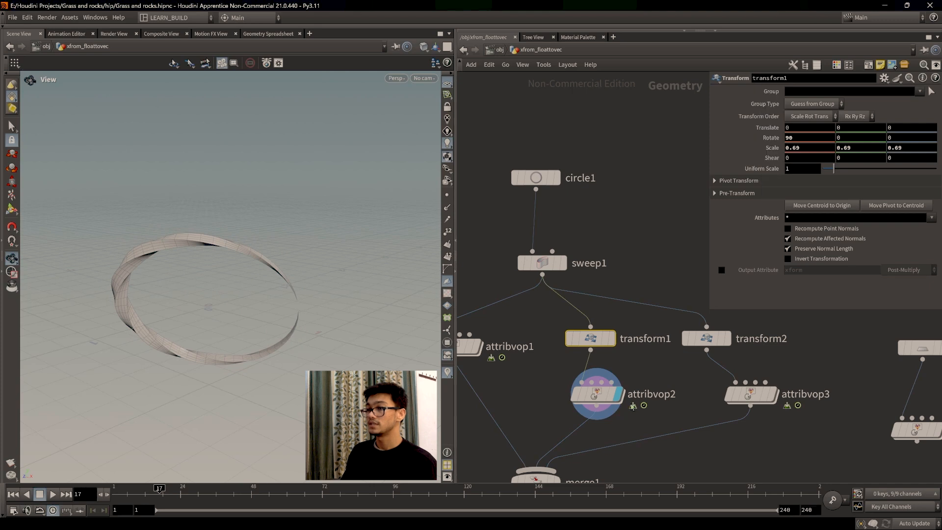
key(ctrl+z)
- Display merge1's result and orbit around the three combined rings
middle_drag(536, 479, 527, 368)
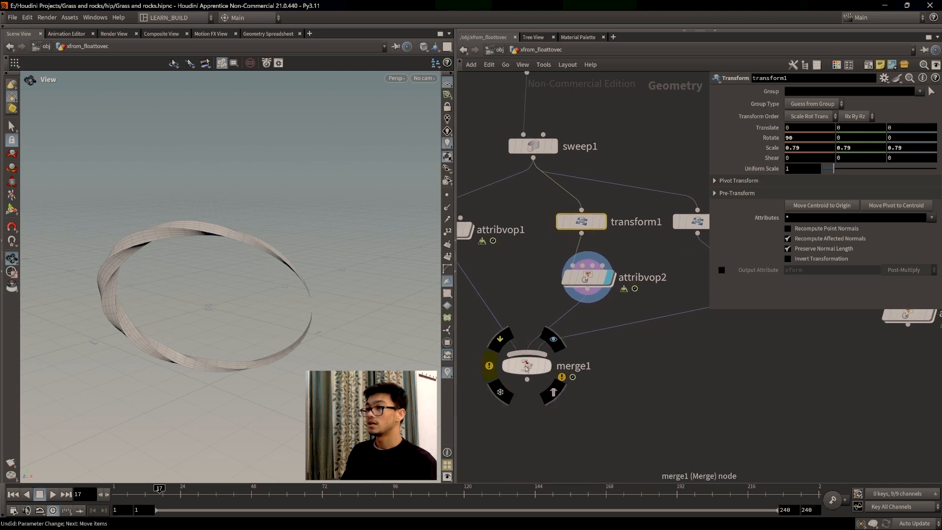
click(554, 338)
drag(269, 318, 85, 307)
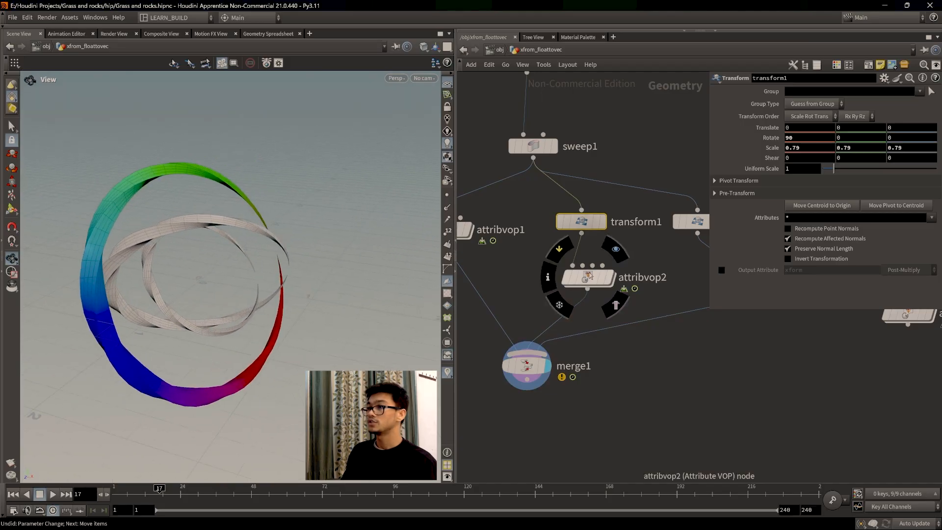
- Compare how Time feeds the floattovec1 inputs inside attribvop2 and attribvop1, and return to the geometry network
double_click(588, 277)
scroll(518, 357, up, 5)
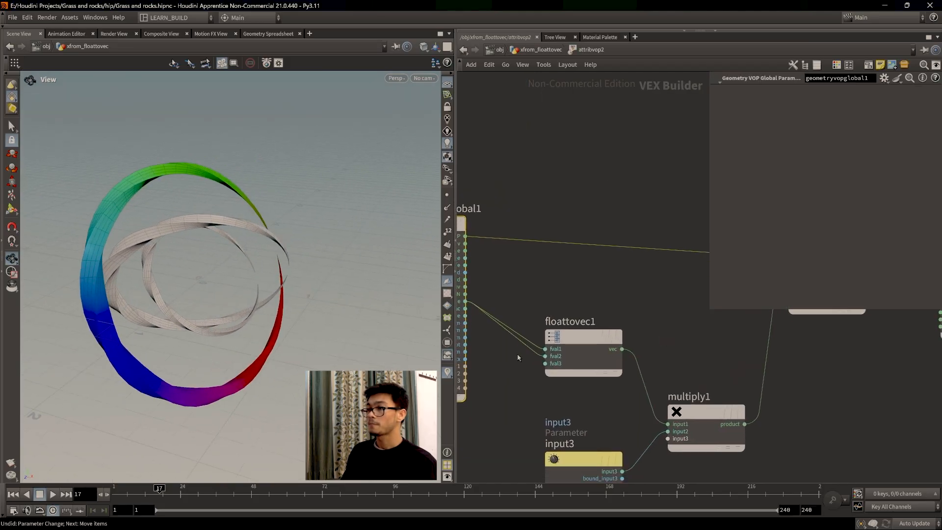
middle_drag(518, 357, 543, 345)
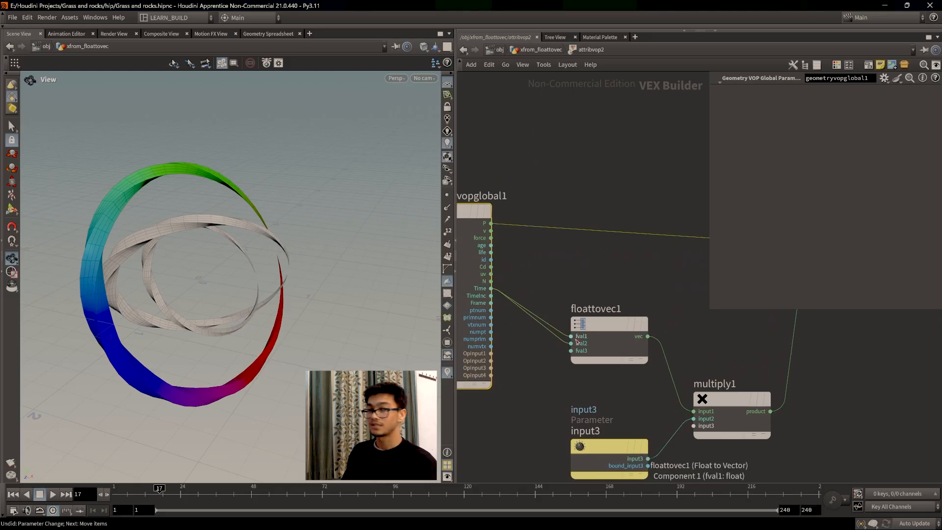
click(540, 49)
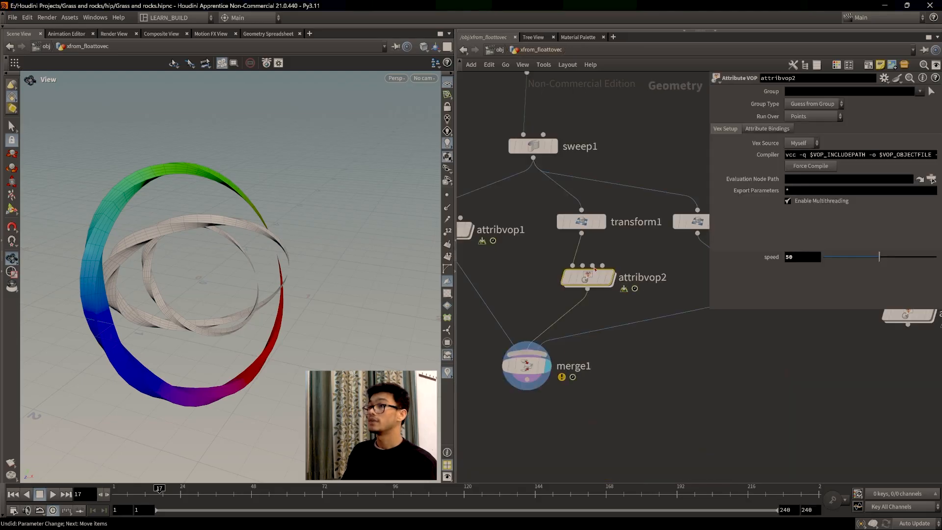
double_click(499, 259)
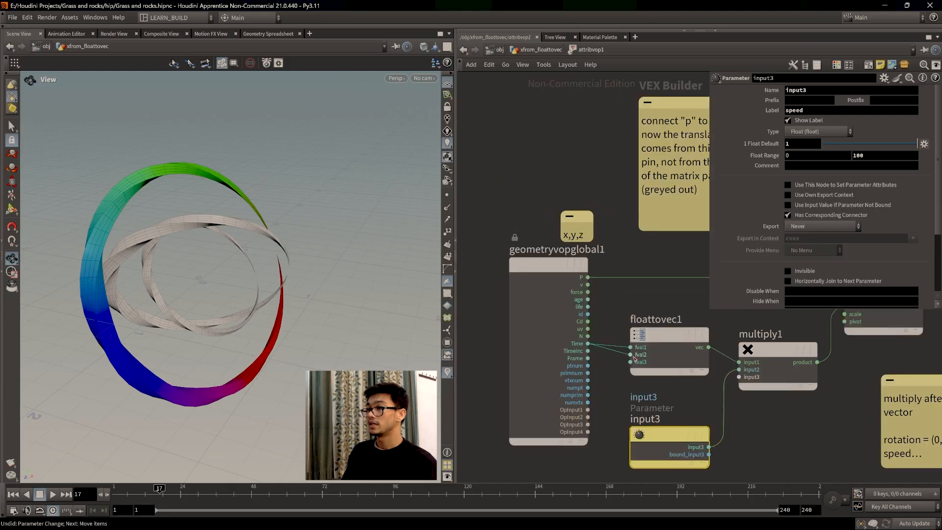
middle_drag(644, 392, 616, 391)
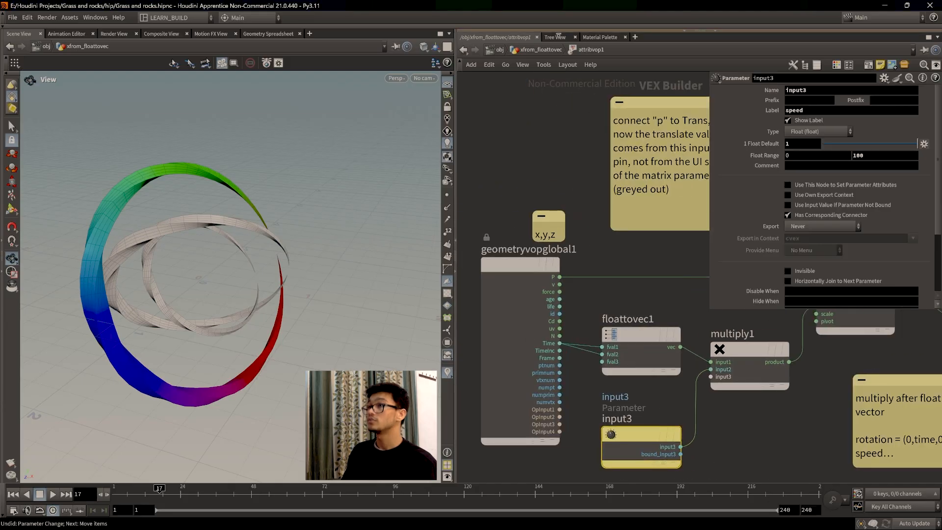
click(540, 50)
- Reopen attribvop2's VOP network, examine the floattovec1 and input3 parameters, and return to the geometry network
double_click(635, 310)
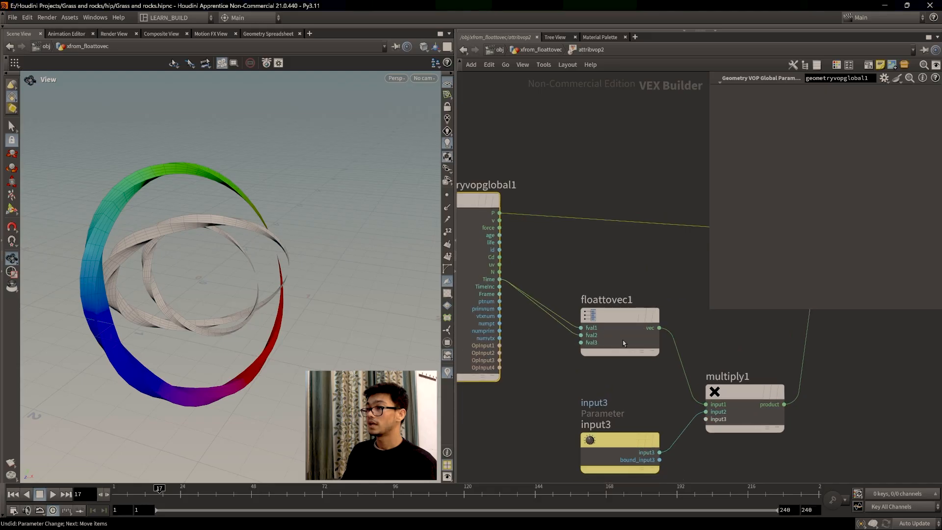
click(633, 336)
middle_drag(646, 401, 657, 346)
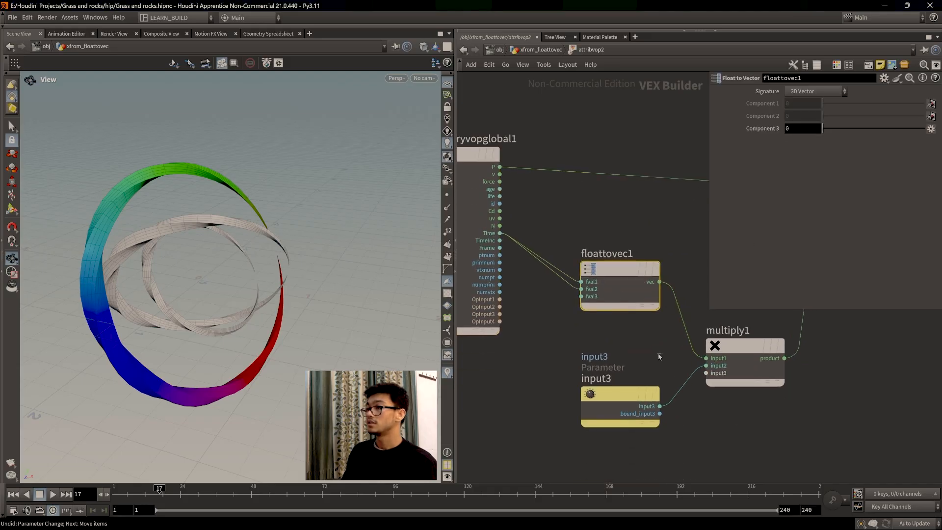
click(618, 400)
middle_drag(618, 400, 579, 405)
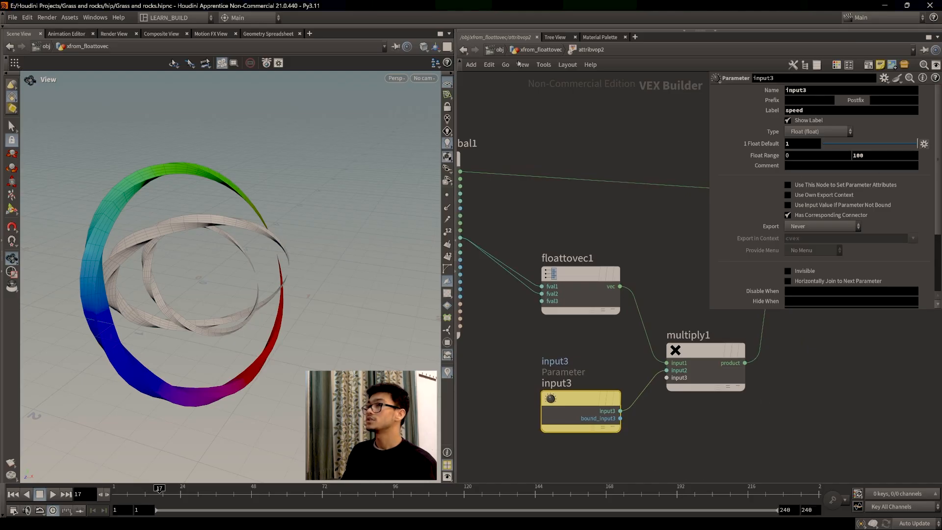
click(541, 49)
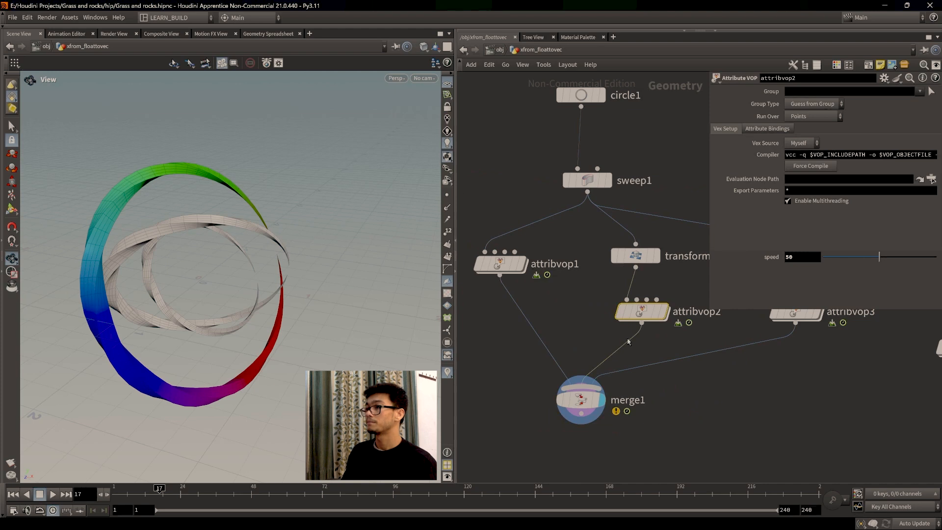
- Check the speed values on attribvop1 and attribvop3, and examine the Time connections inside attribvop3's VOP network
click(501, 264)
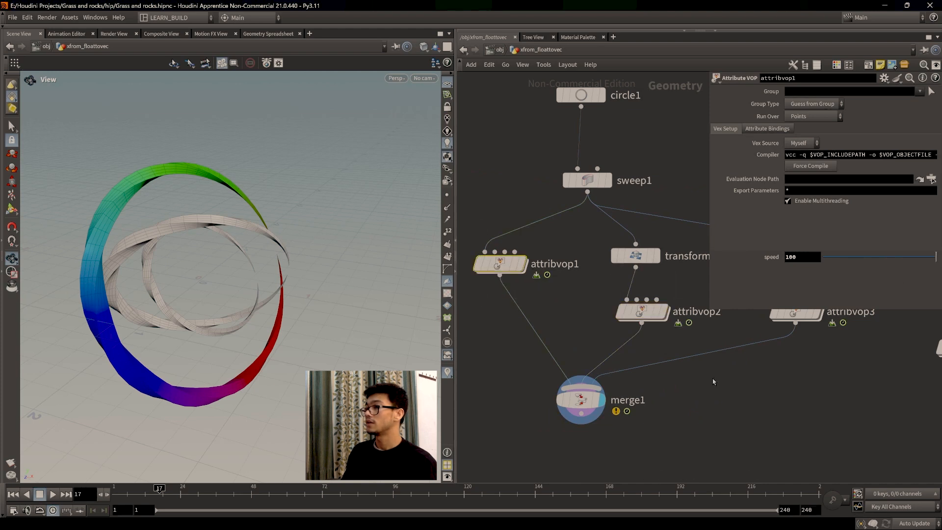
middle_drag(723, 369, 638, 400)
middle_drag(710, 344, 662, 359)
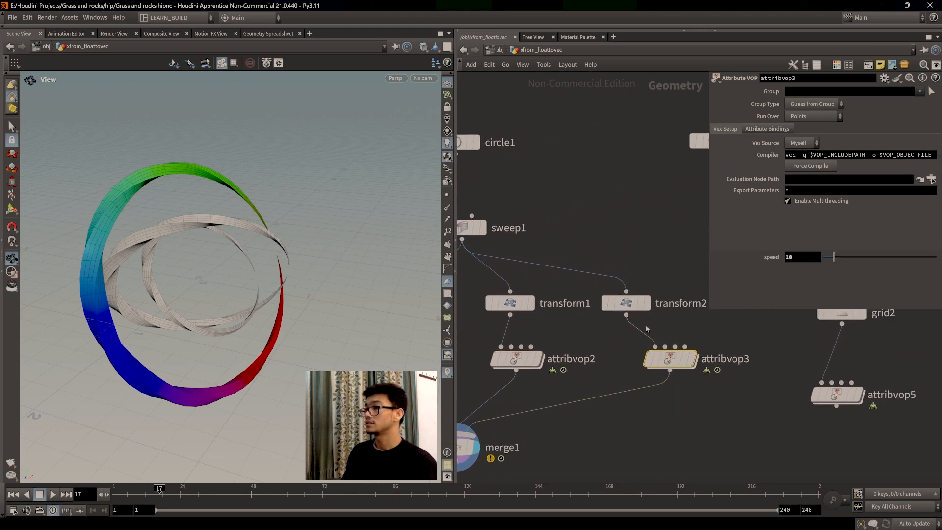
double_click(673, 360)
scroll(638, 364, up, 5)
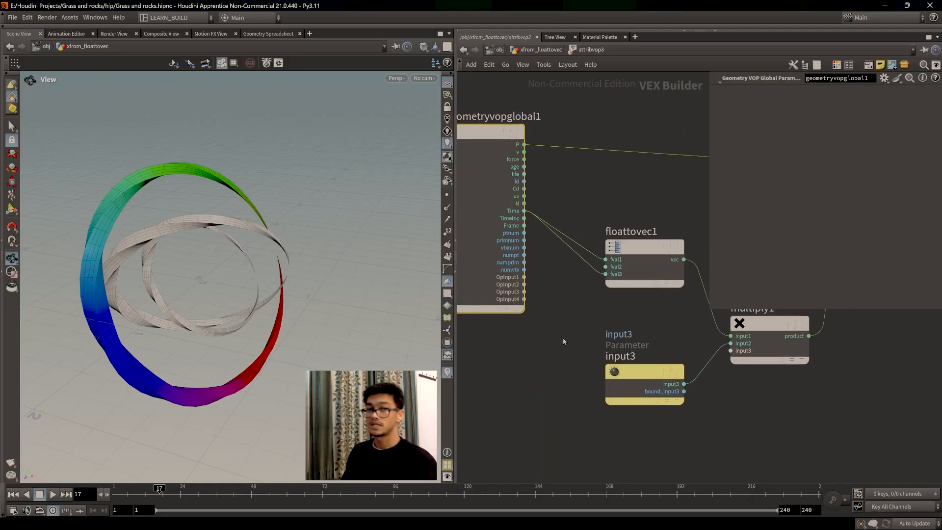
scroll(561, 373, down, 3)
key(u)
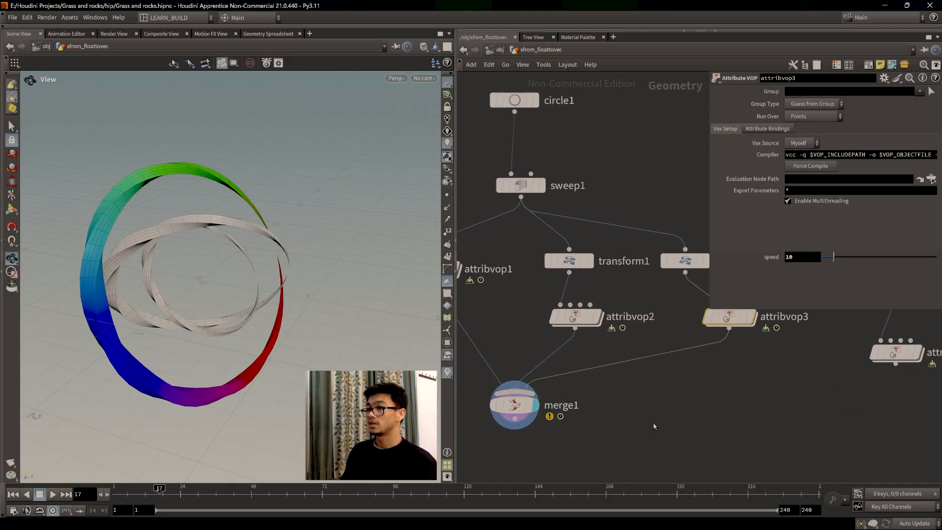
- Play the merged rings' animation while viewing it, stop playback and move the timeline to frame 14
key(h)
click(52, 495)
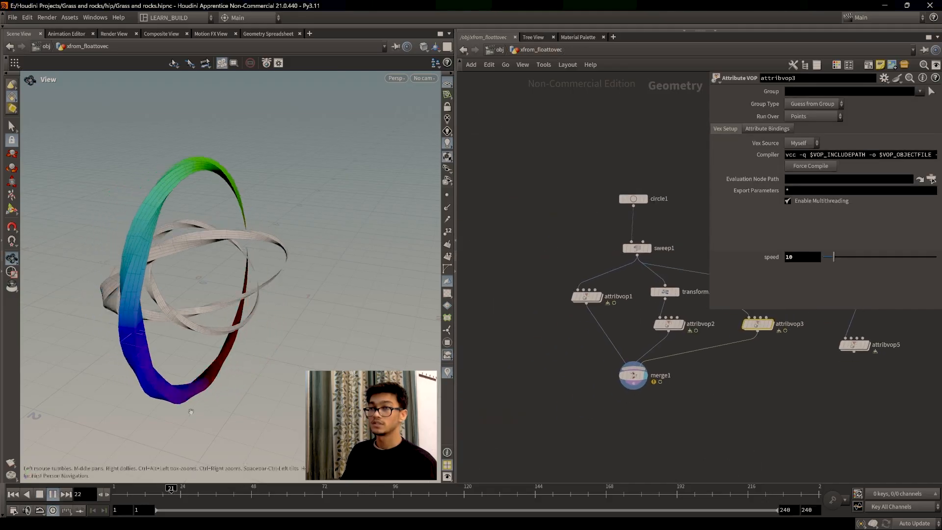
middle_drag(272, 318, 310, 316)
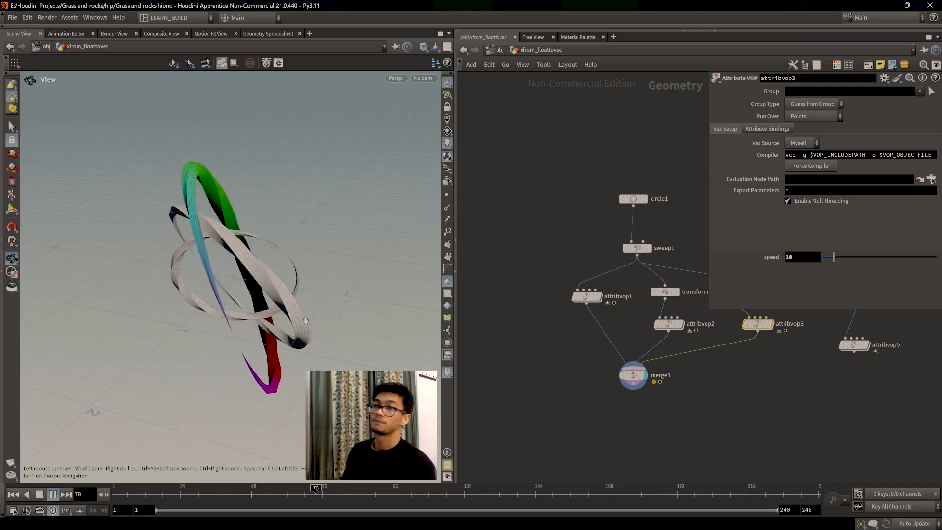
click(51, 495)
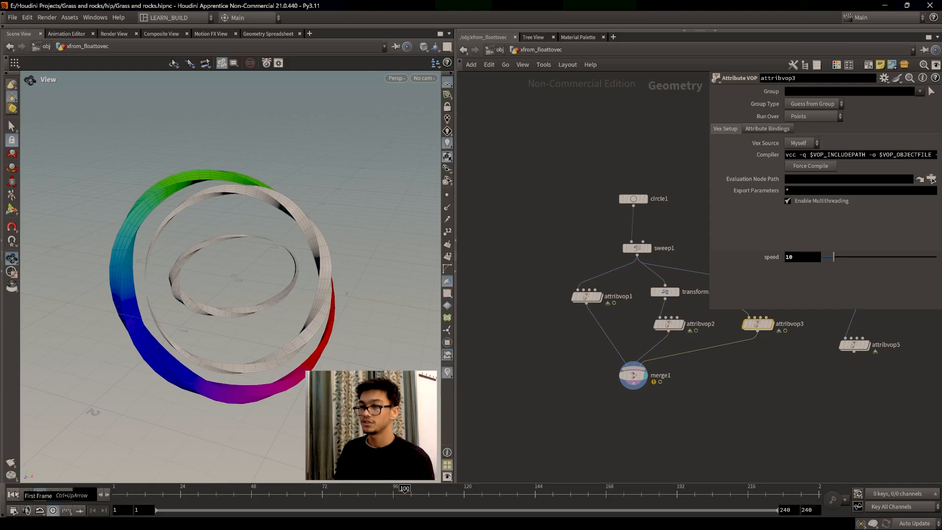
mouse_move(168, 497)
mouse_down()
mouse_move(119, 499)
mouse_move(151, 501)
mouse_up()
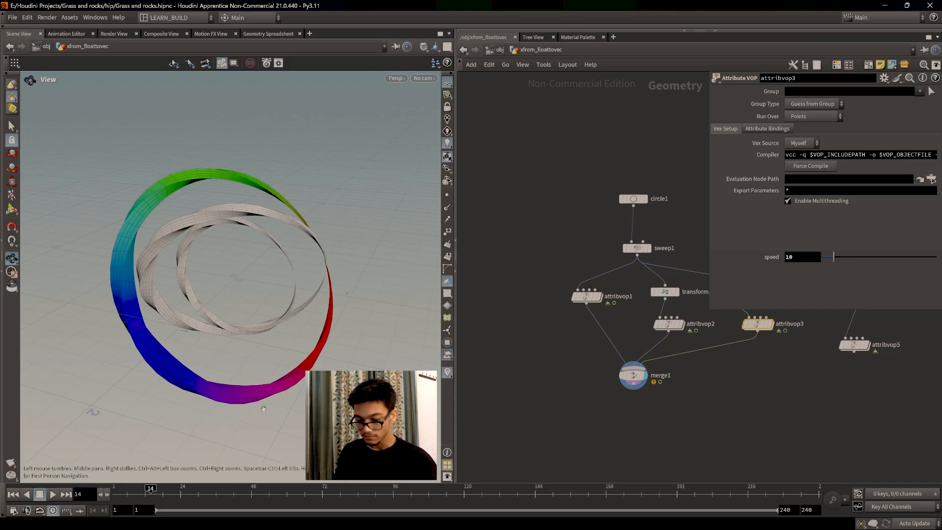
middle_drag(756, 387, 721, 443)
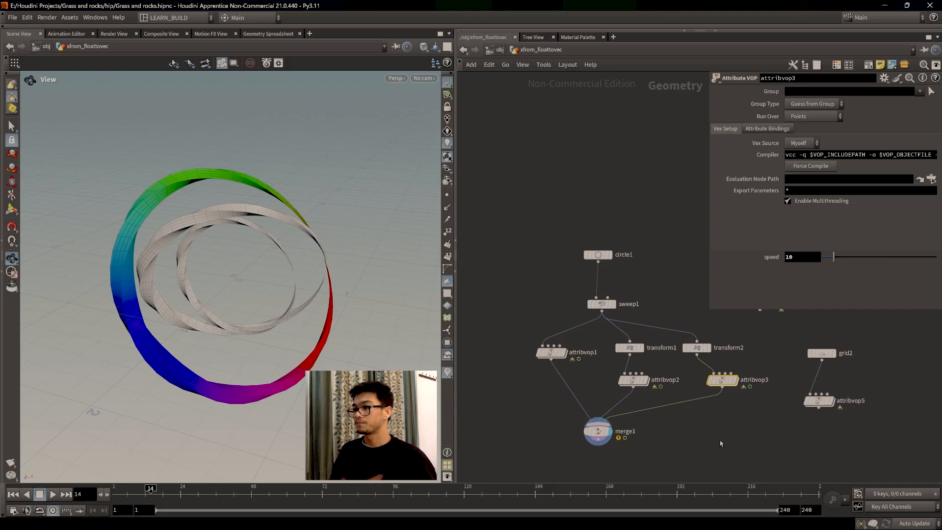
middle_drag(580, 383, 549, 380)
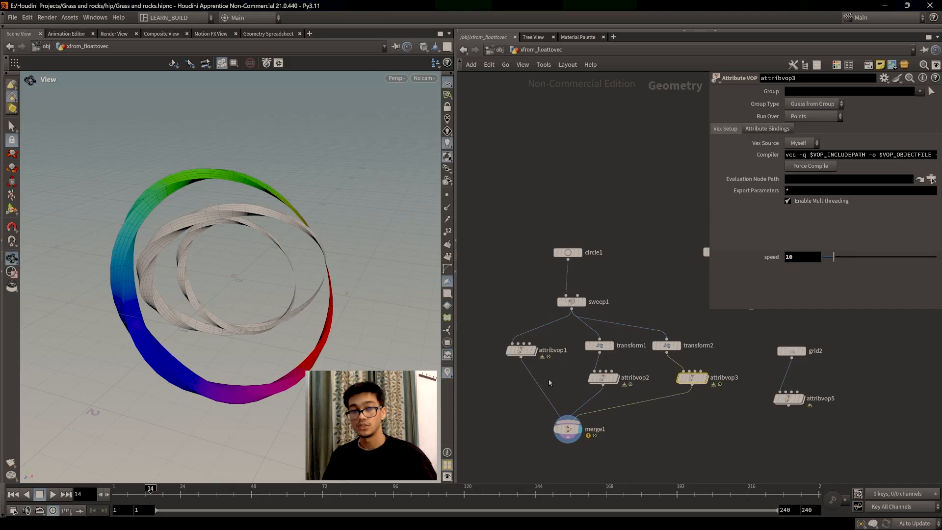